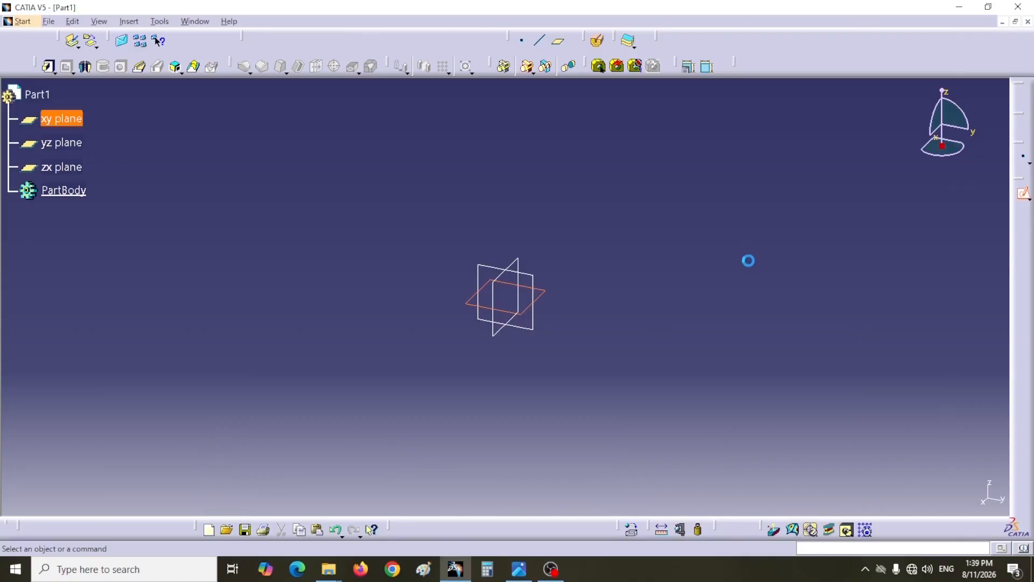
- Sketch a centered rectangle about 235 mm by 138 mm around the origin on the xy plane
click(382, 66)
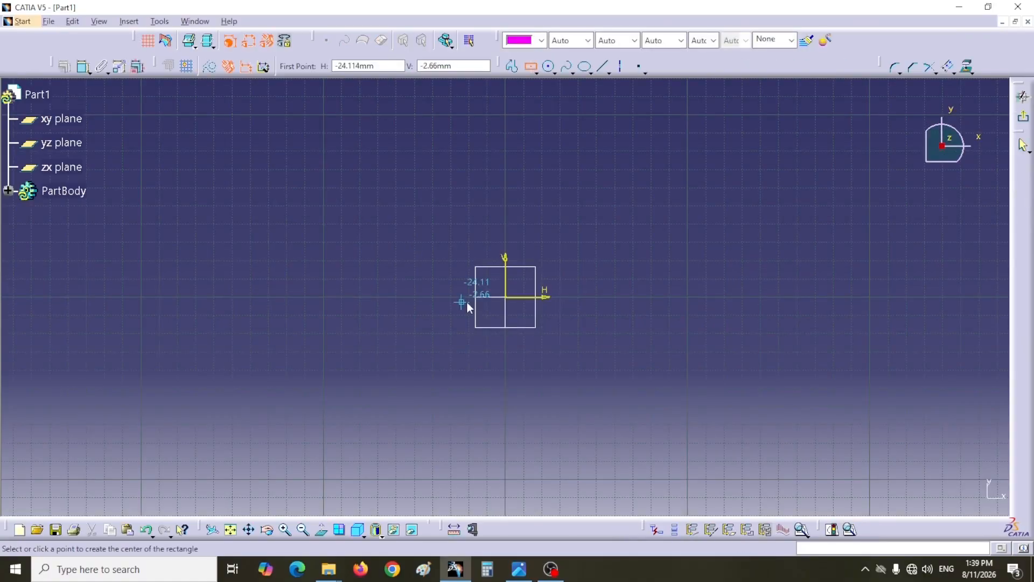
click(505, 297)
click(293, 423)
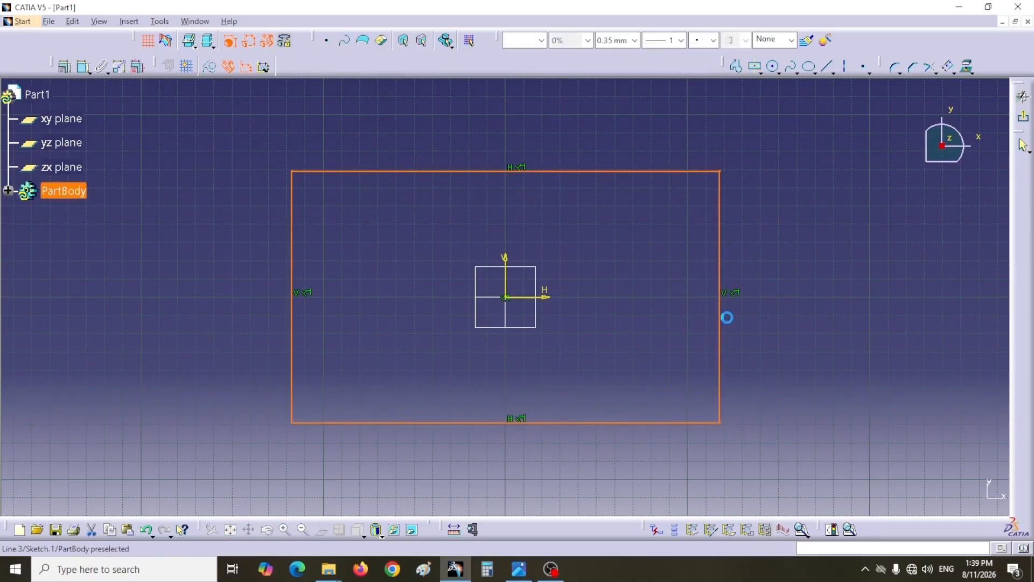
- Check the overall size in the reference drawing and set the rectangle's horizontal length to 285 mm
click(518, 570)
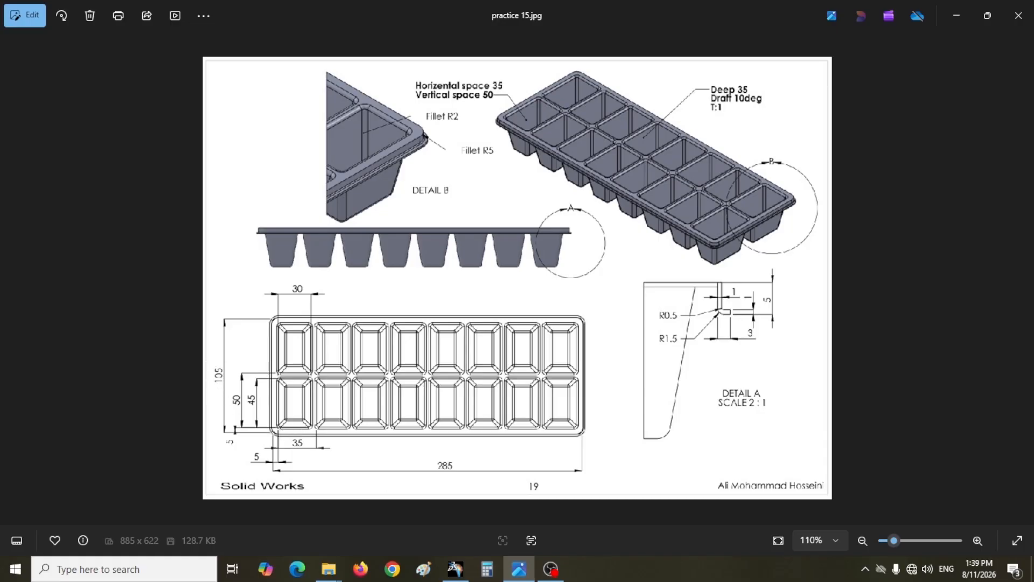
click(455, 569)
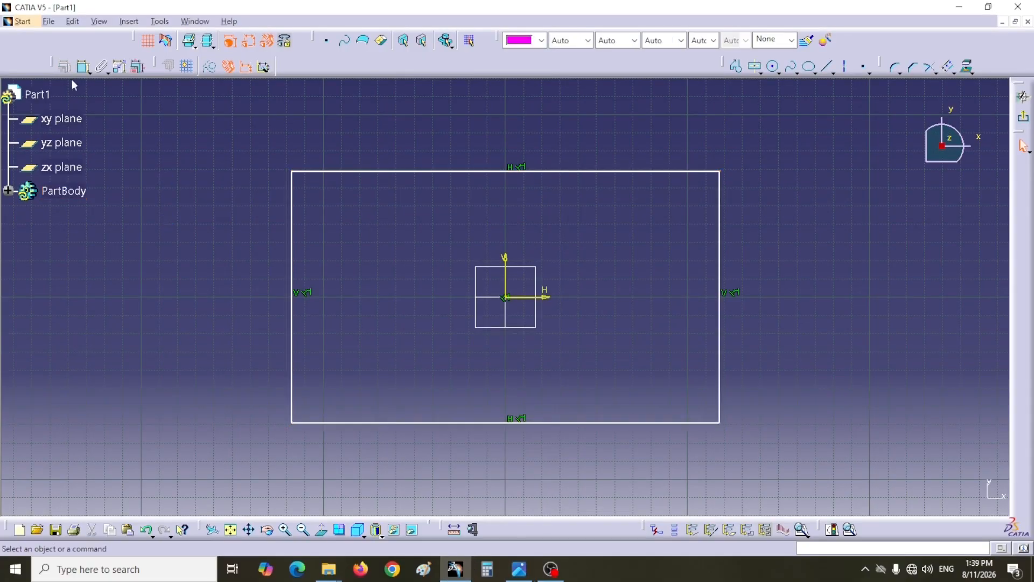
click(83, 66)
click(419, 171)
click(439, 132)
double_click(440, 130)
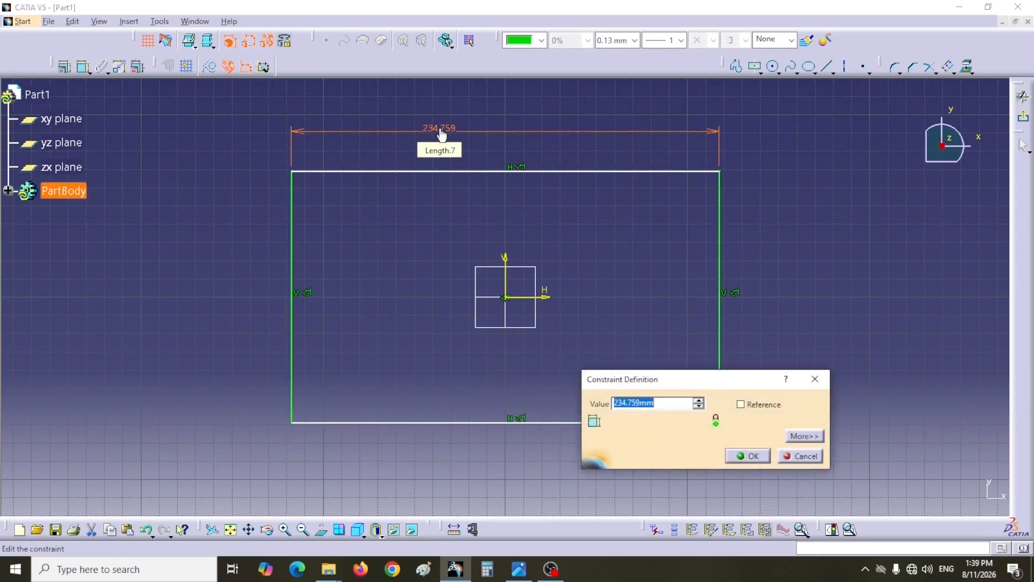
text(285)
key(Return)
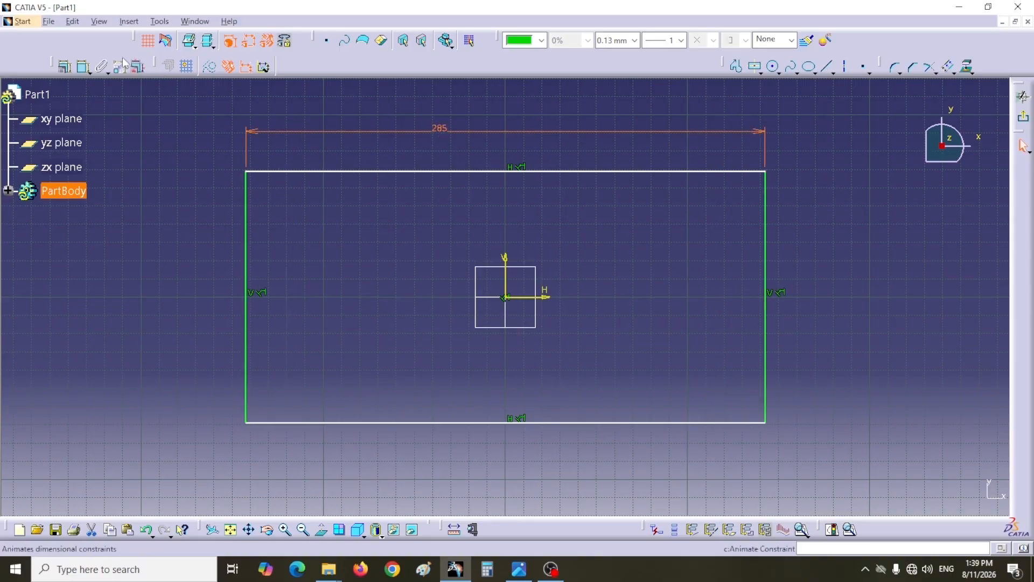
- Dimension the rectangle's vertical side at 105 mm and exit the sketch
click(83, 67)
click(257, 321)
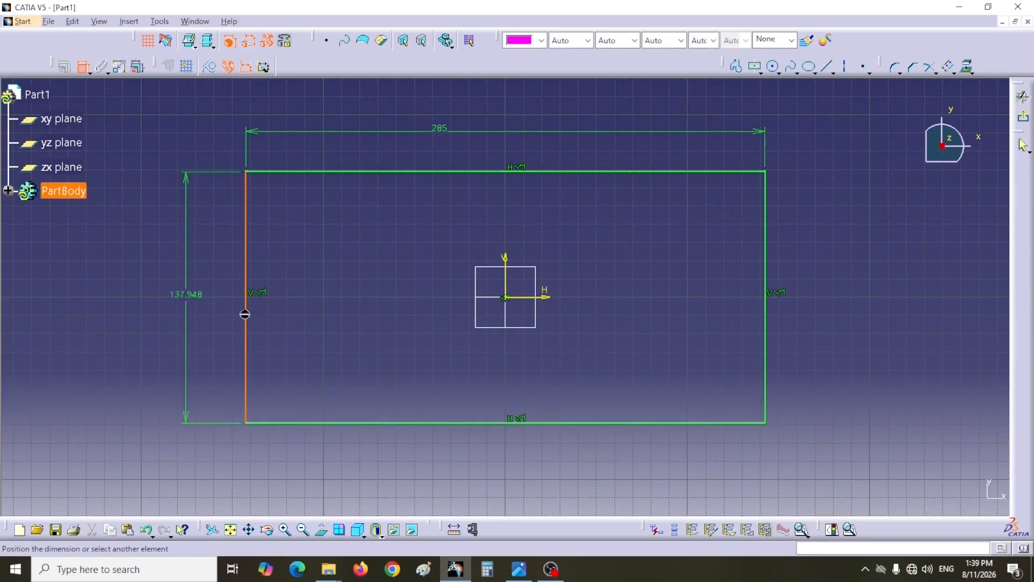
click(209, 307)
double_click(211, 305)
text(105)
key(Return)
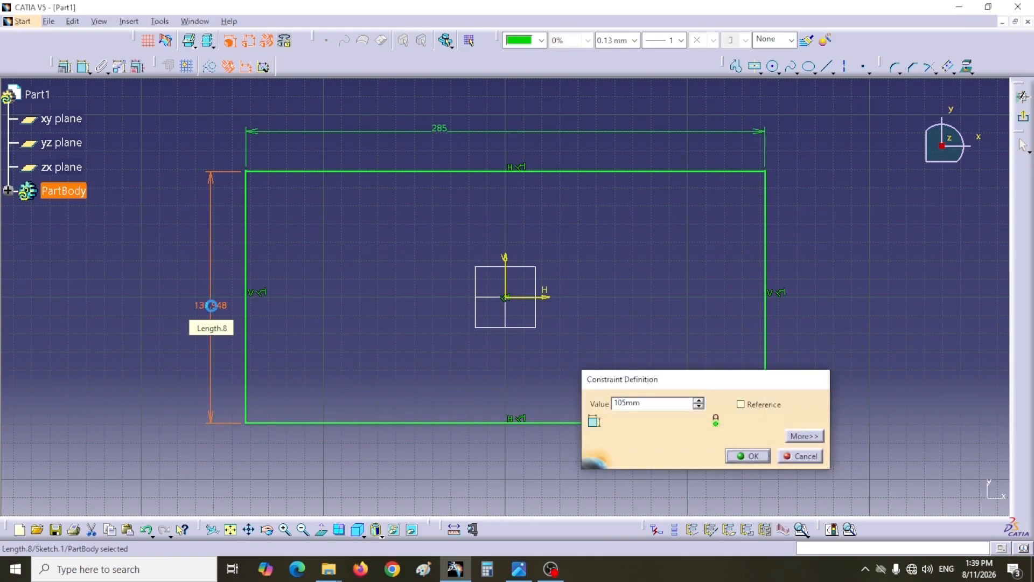
click(1024, 118)
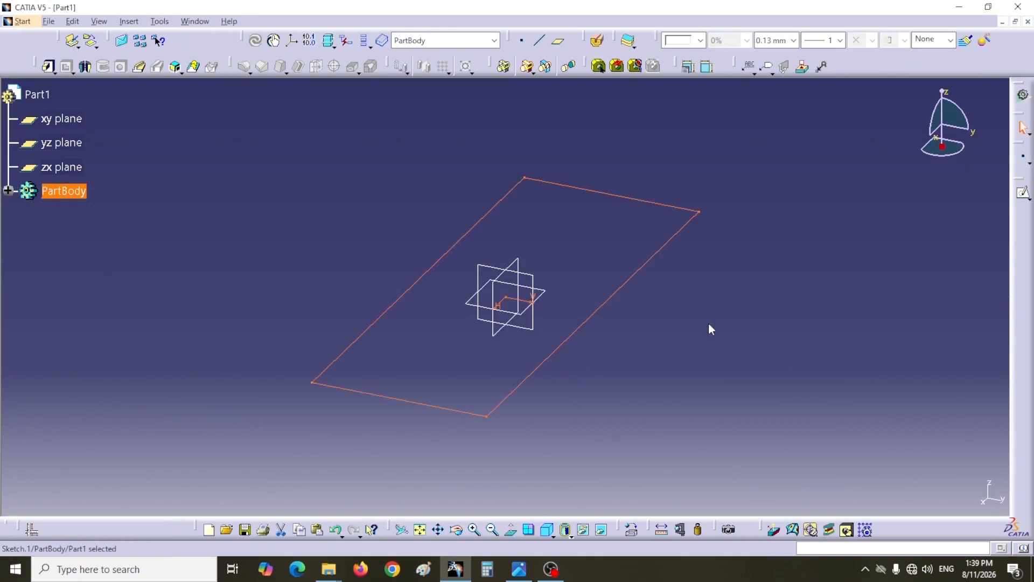
- Pad the rectangle 1 mm downward from the sketch plane, checking the thickness in the reference drawing
click(49, 66)
drag(743, 239, 837, 201)
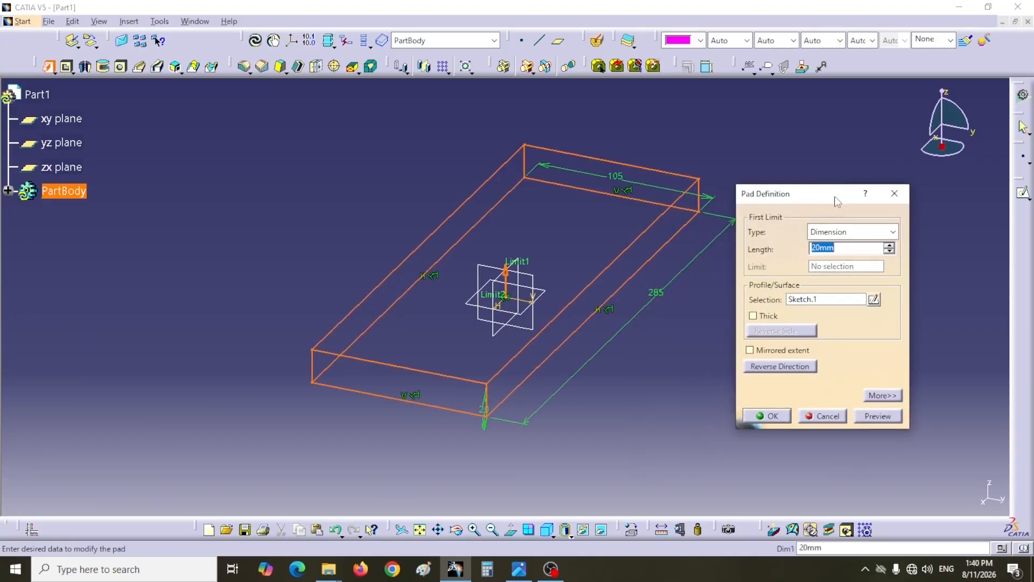
click(507, 277)
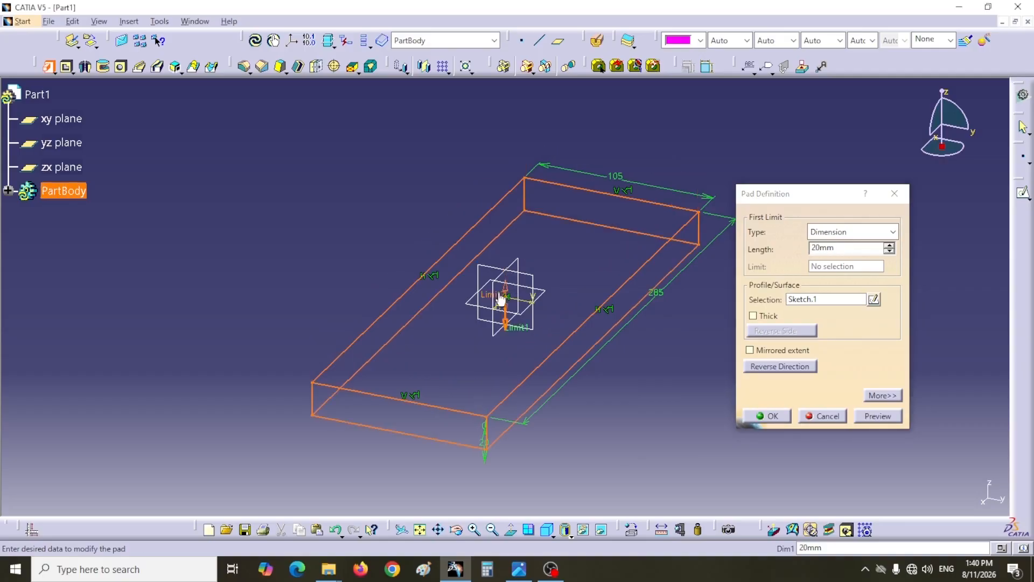
click(519, 569)
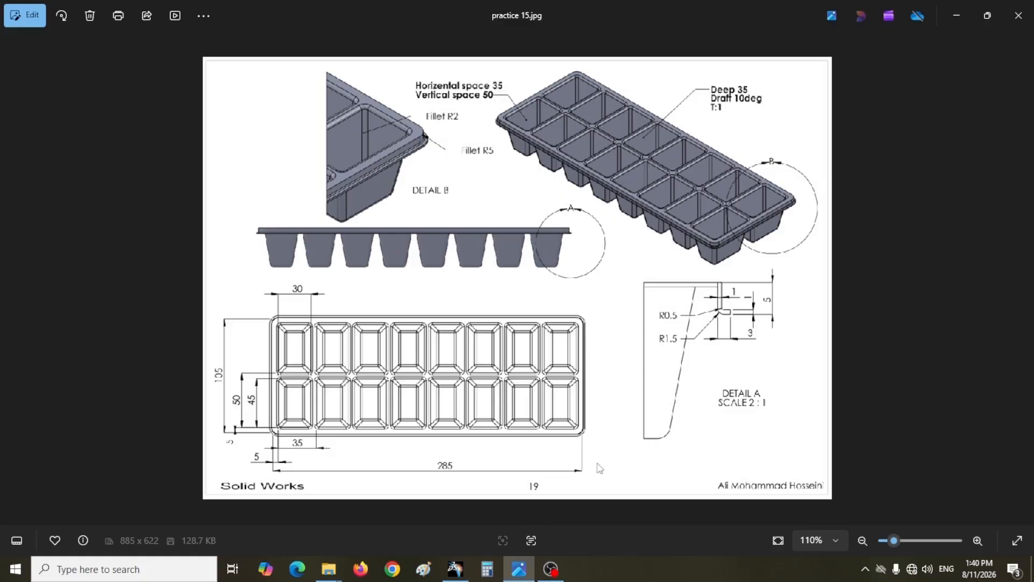
click(455, 569)
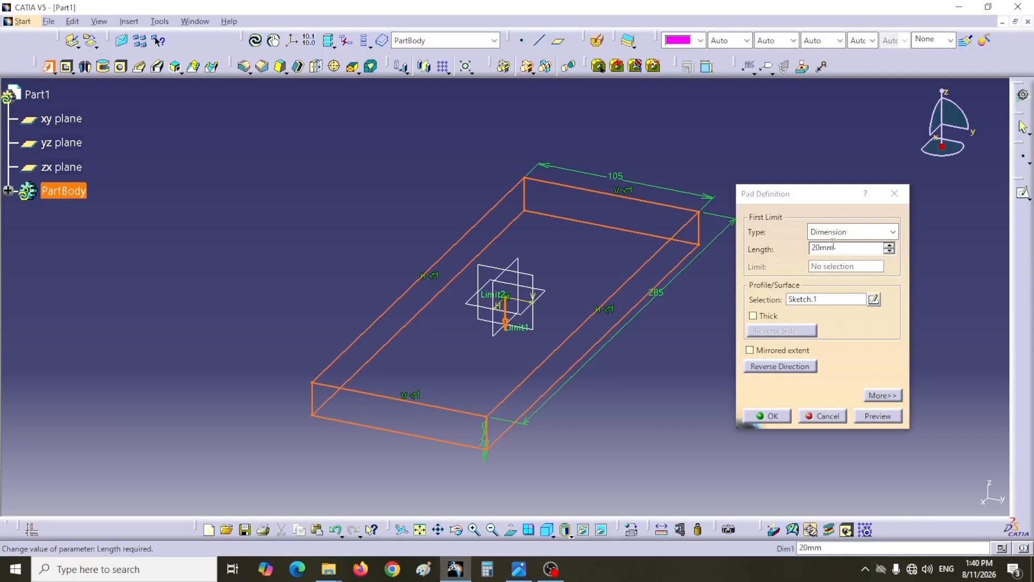
double_click(808, 249)
text(1)
click(869, 416)
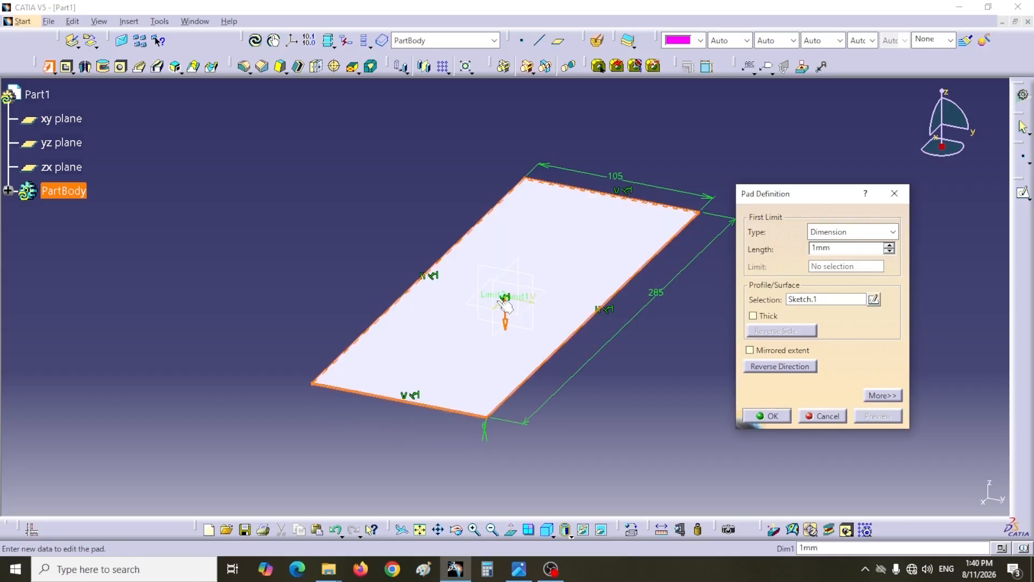
click(767, 416)
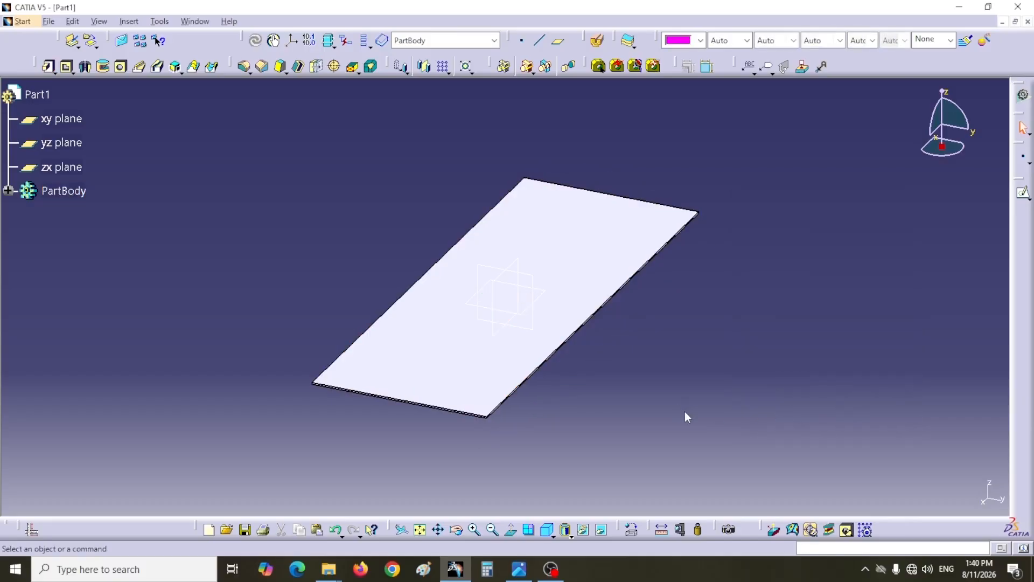
- Examine Detail A of the rim in the reference drawing and start a sketch on the yz plane
key(alt+Tab)
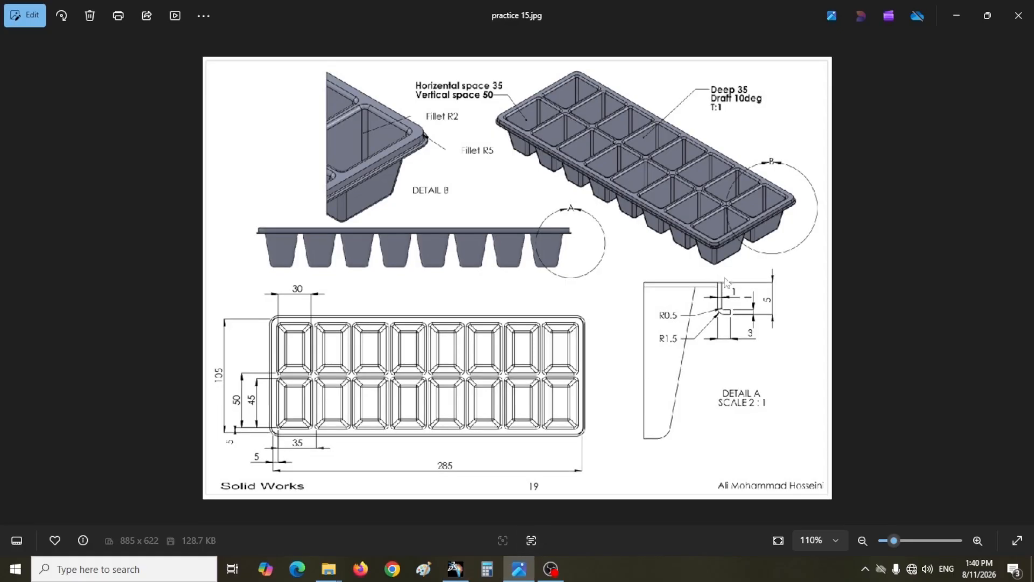
scroll(715, 337, up, 3)
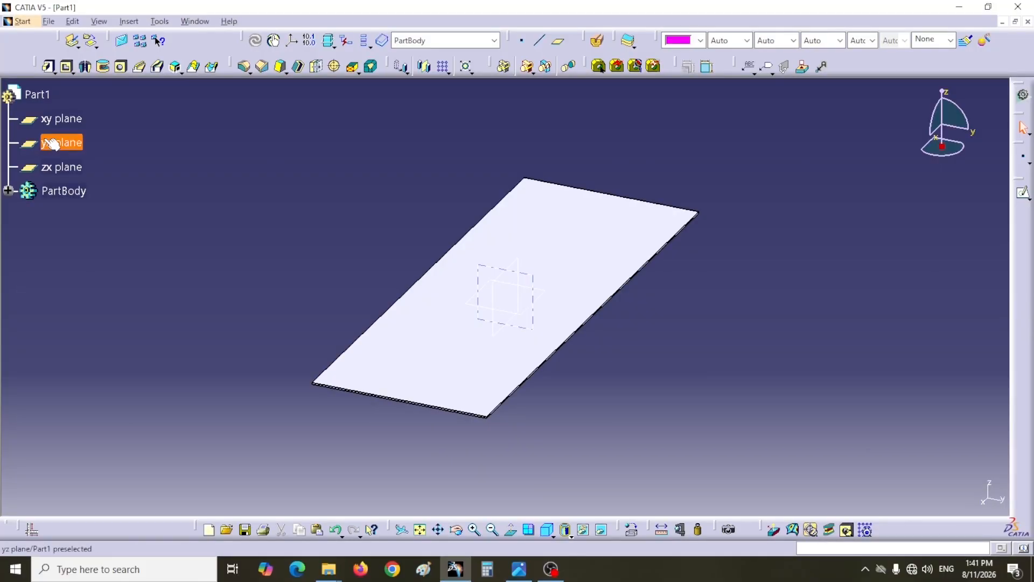
click(534, 329)
click(1024, 195)
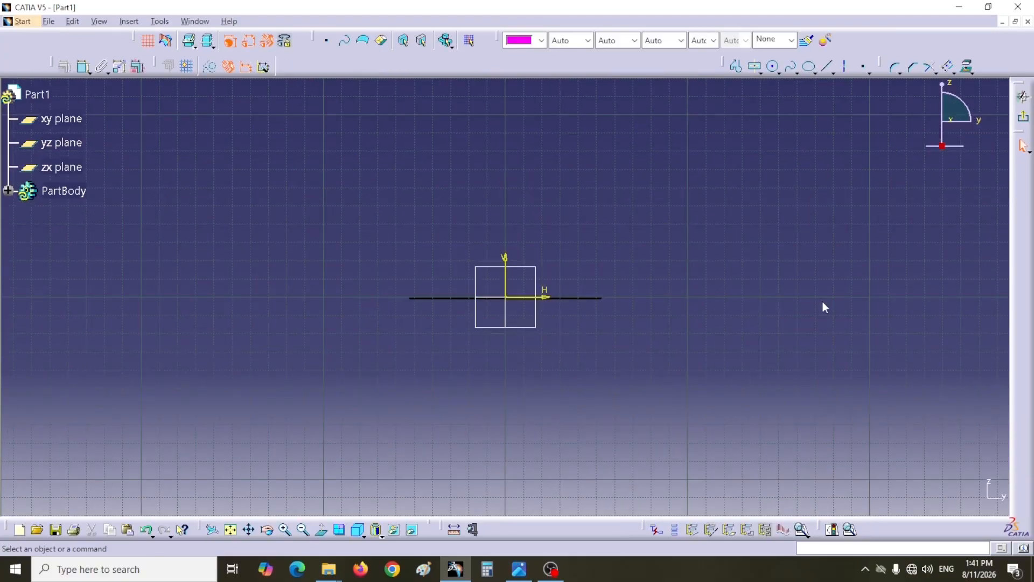
- Sketch an open rim profile beside the plate's end: a vertical line, a tangent arc and a bottom line, about 4.4 mm high overall
middle_drag(662, 283, 623, 107)
middle_drag(658, 175, 358, 184)
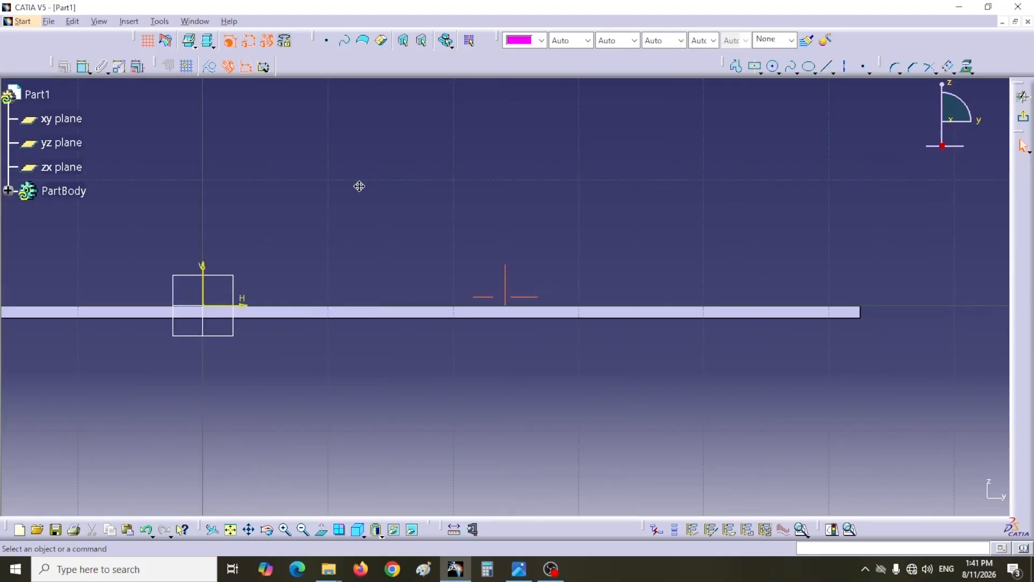
mouse_move(684, 240)
middle_down()
mouse_move(680, 224)
mouse_move(544, 243)
mouse_move(540, 222)
mouse_move(608, 245)
mouse_move(316, 231)
middle_up()
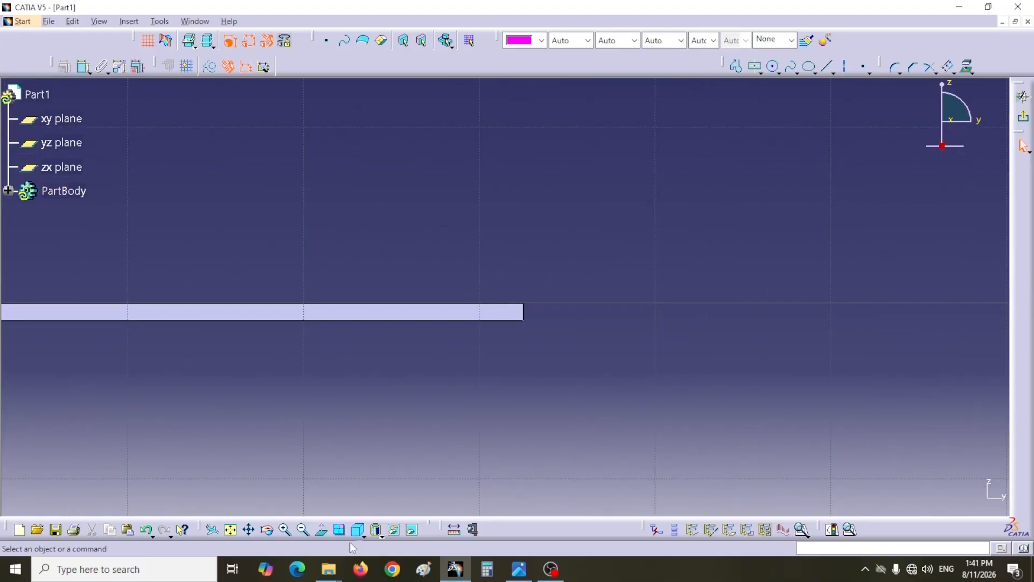
click(321, 531)
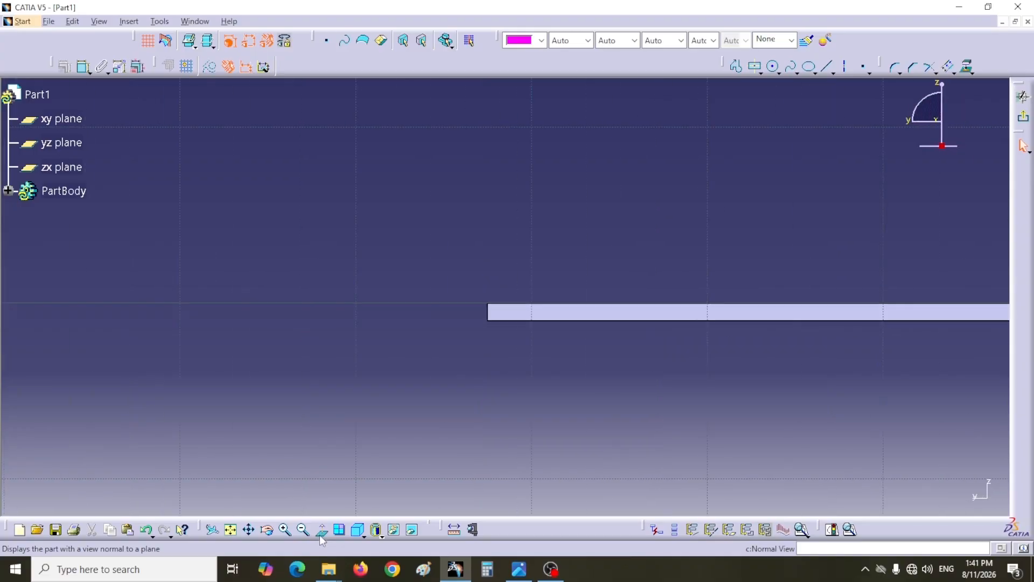
click(321, 533)
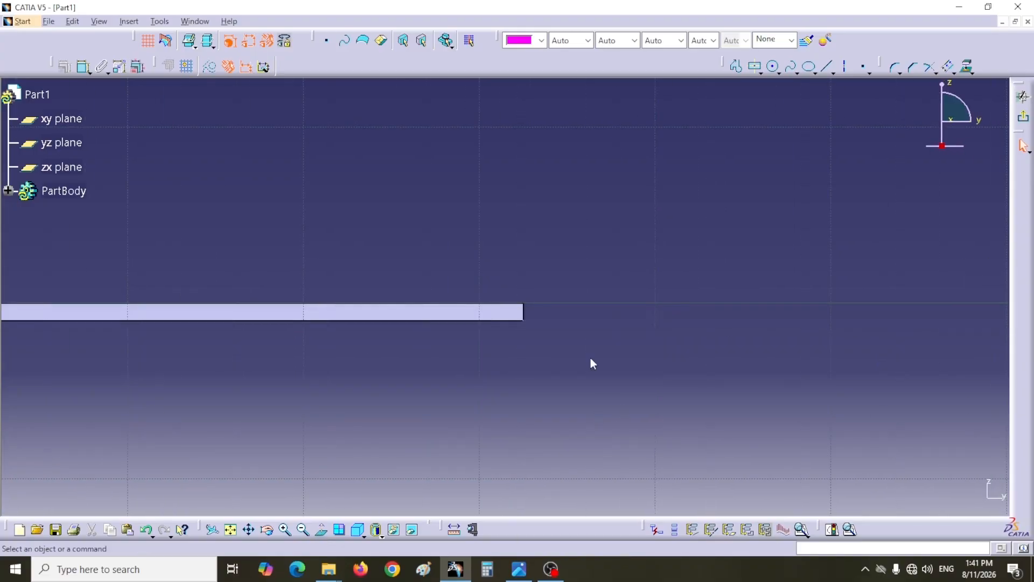
key(alt+Tab)
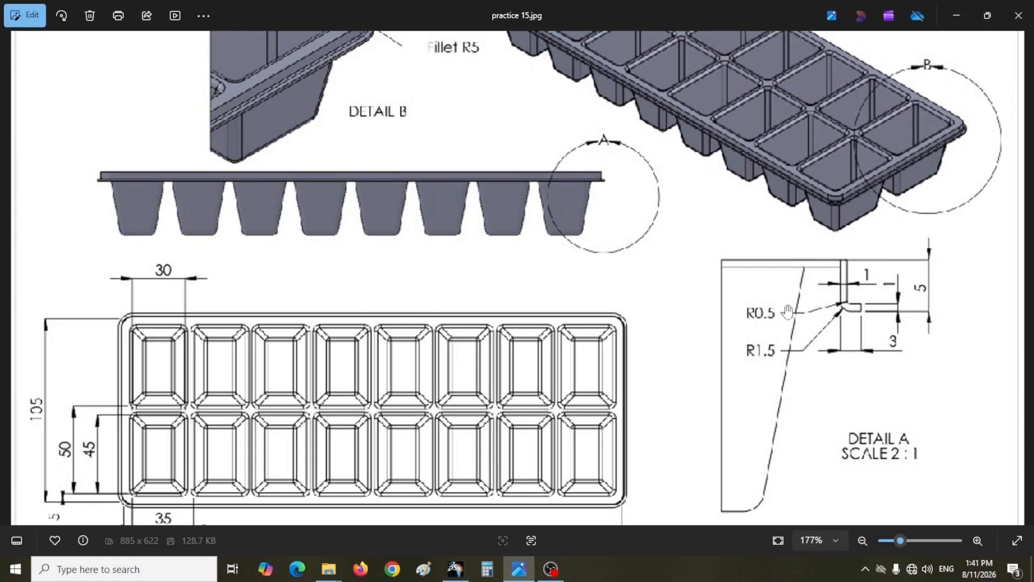
key(alt+Tab)
click(737, 66)
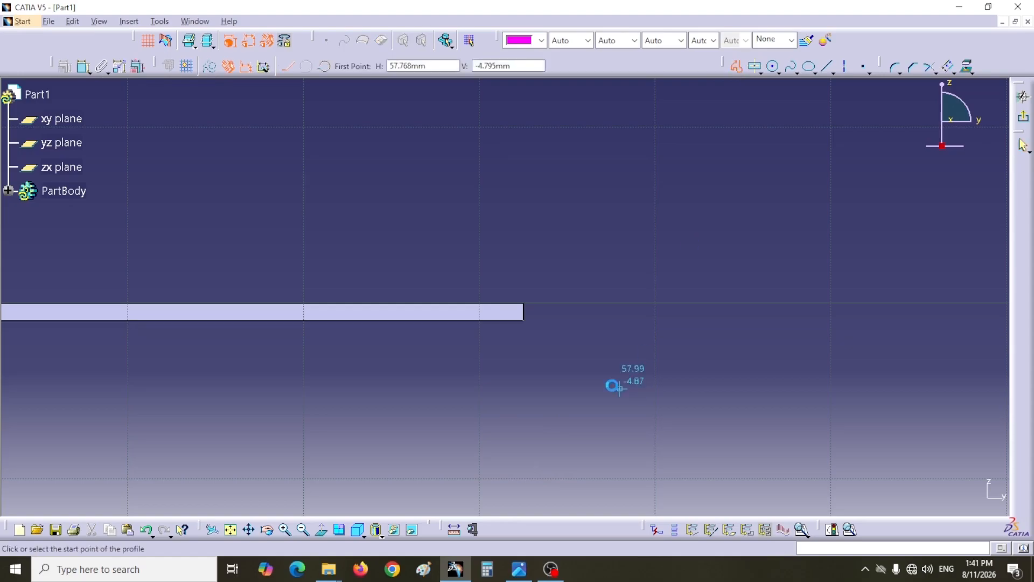
click(557, 308)
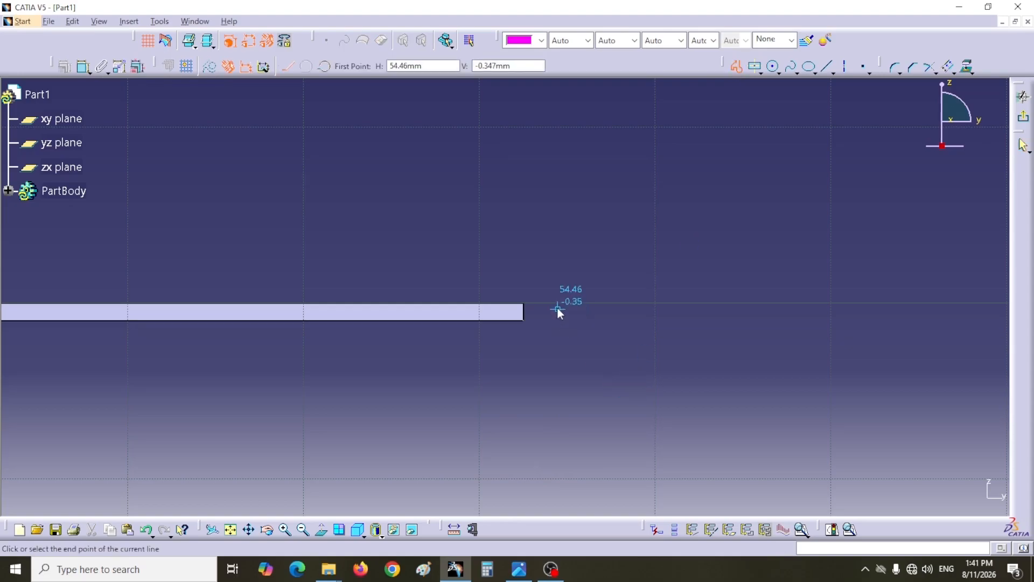
click(558, 354)
click(591, 384)
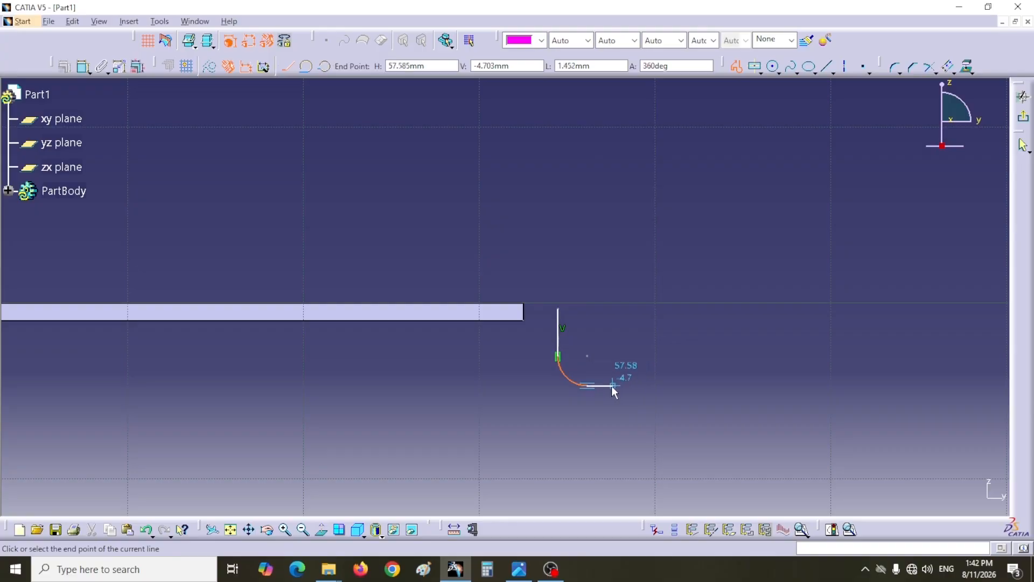
click(612, 386)
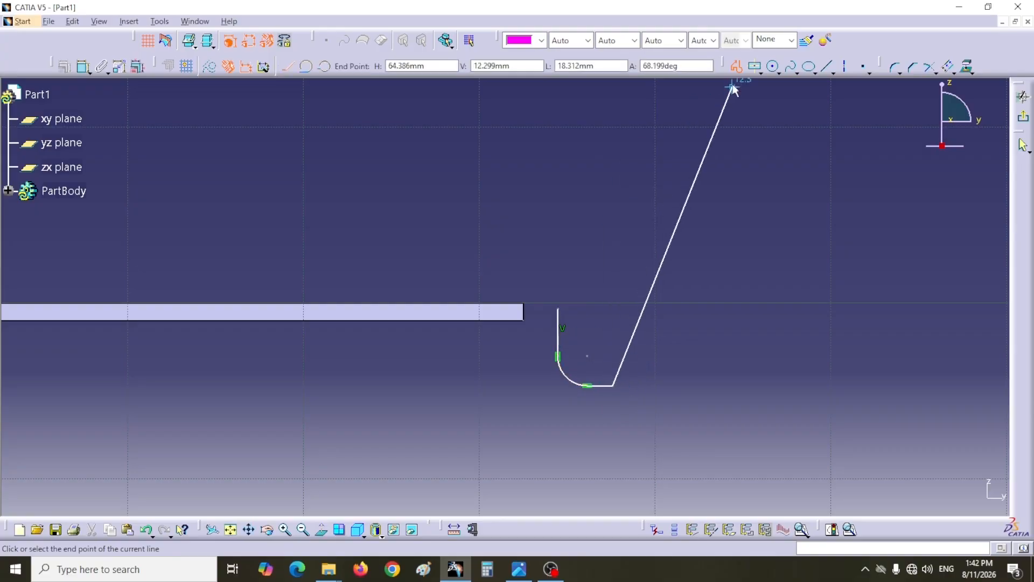
click(736, 66)
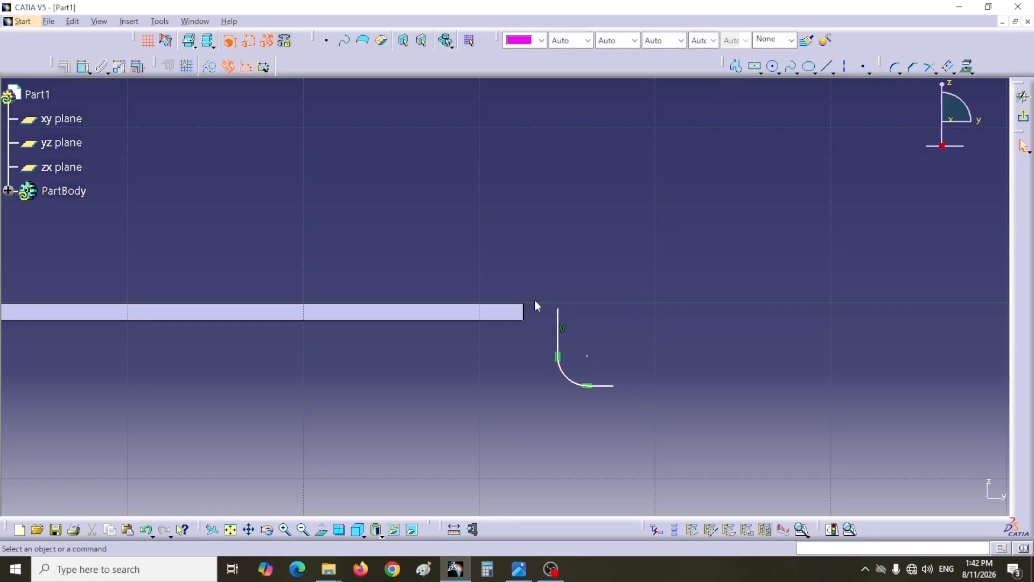
- Apply a Horizontal constraint to the short bottom line of the rim profile
click(601, 386)
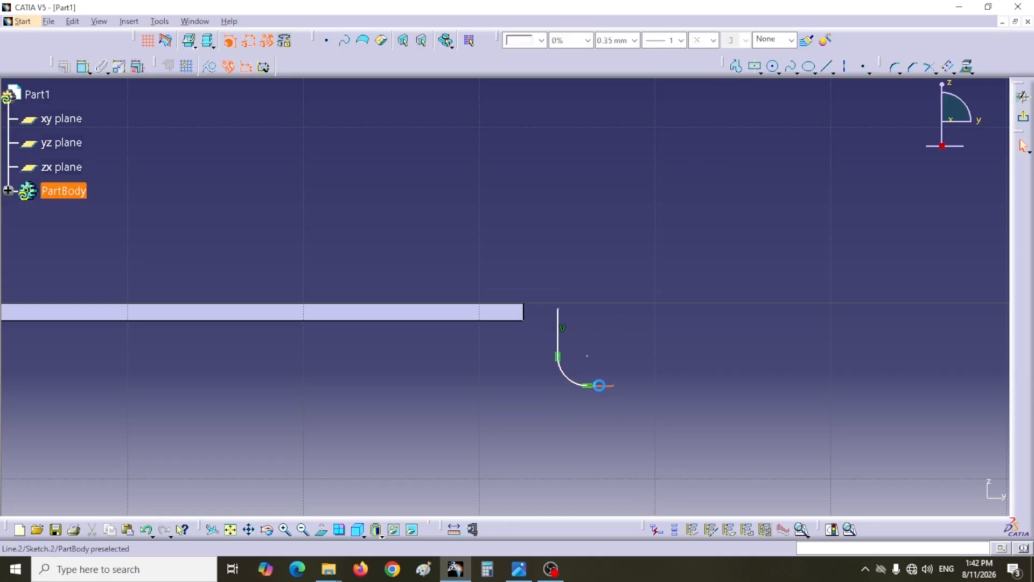
click(65, 67)
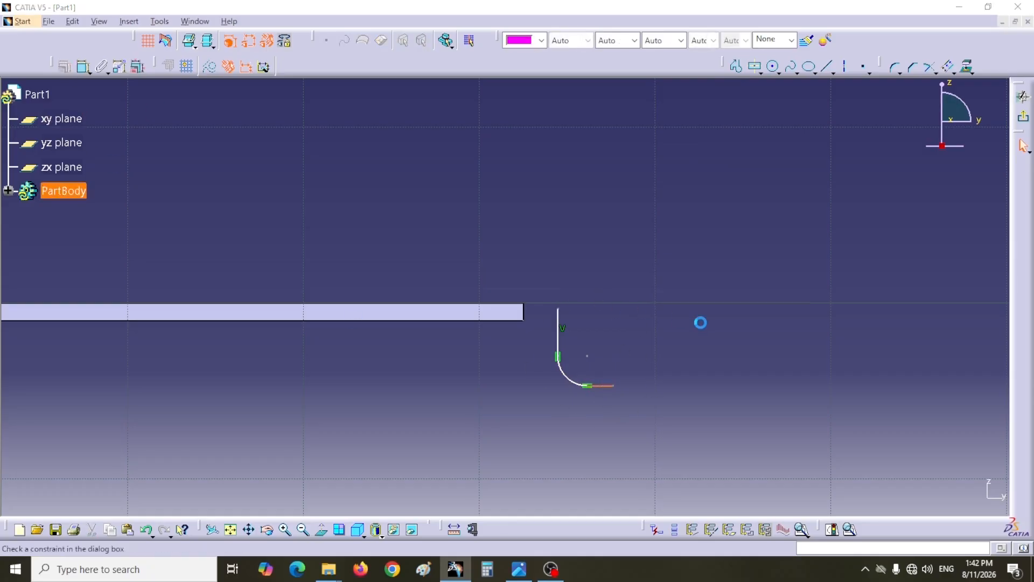
click(749, 332)
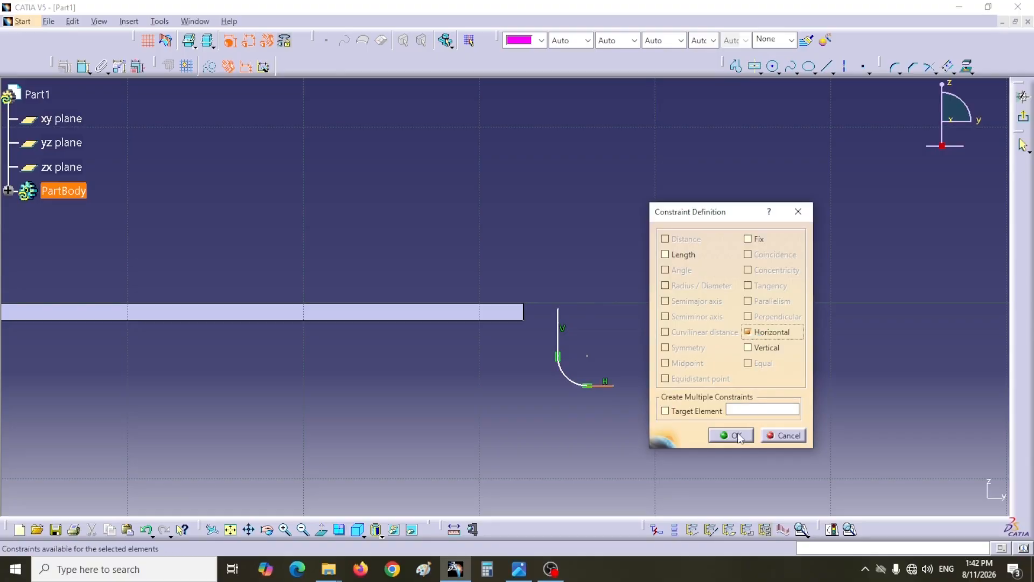
click(732, 436)
- Check the rim height in Detail A of the reference drawing and dimension the rim profile's overall height at 5 mm
key(alt+Tab)
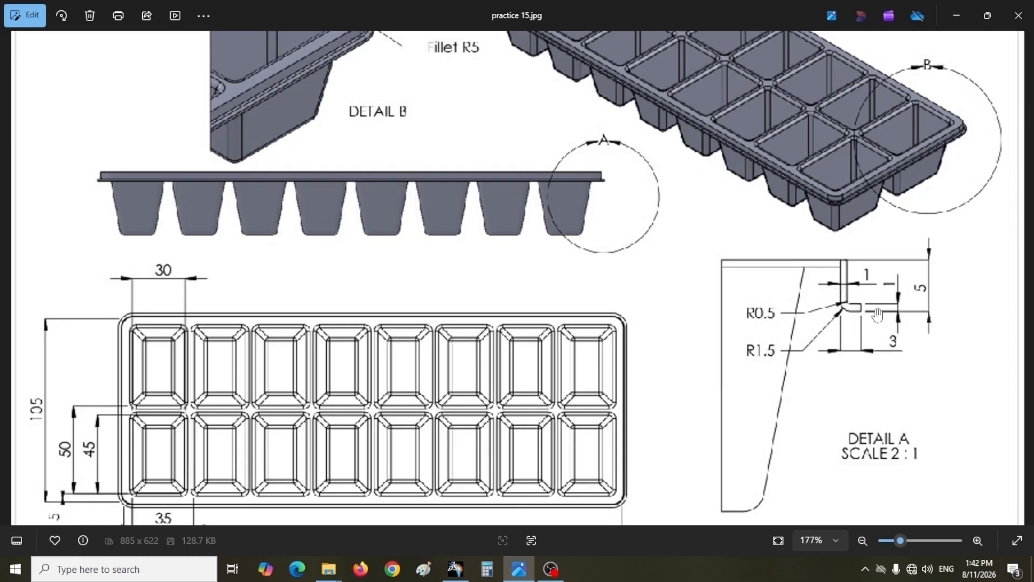
click(456, 569)
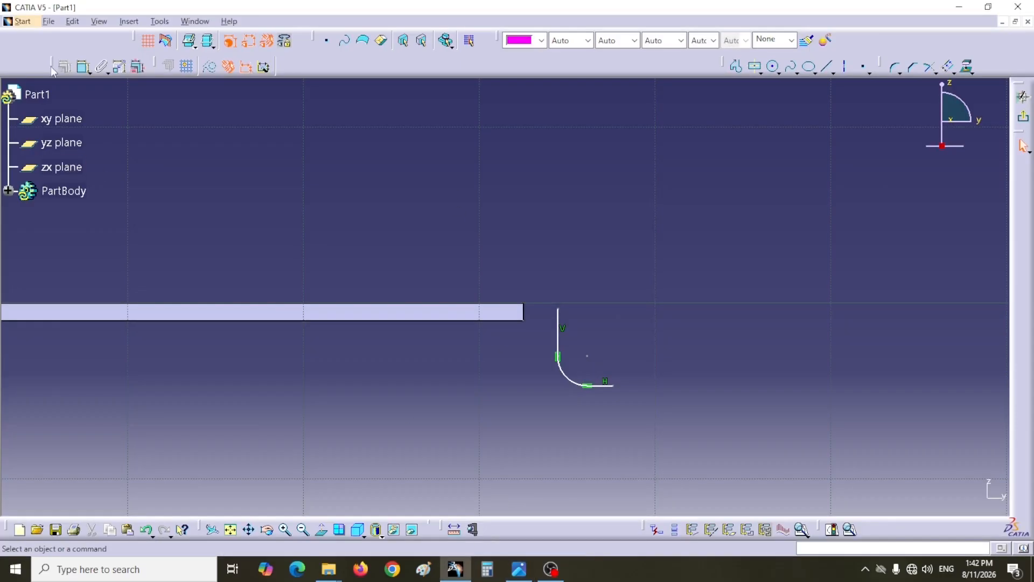
click(557, 308)
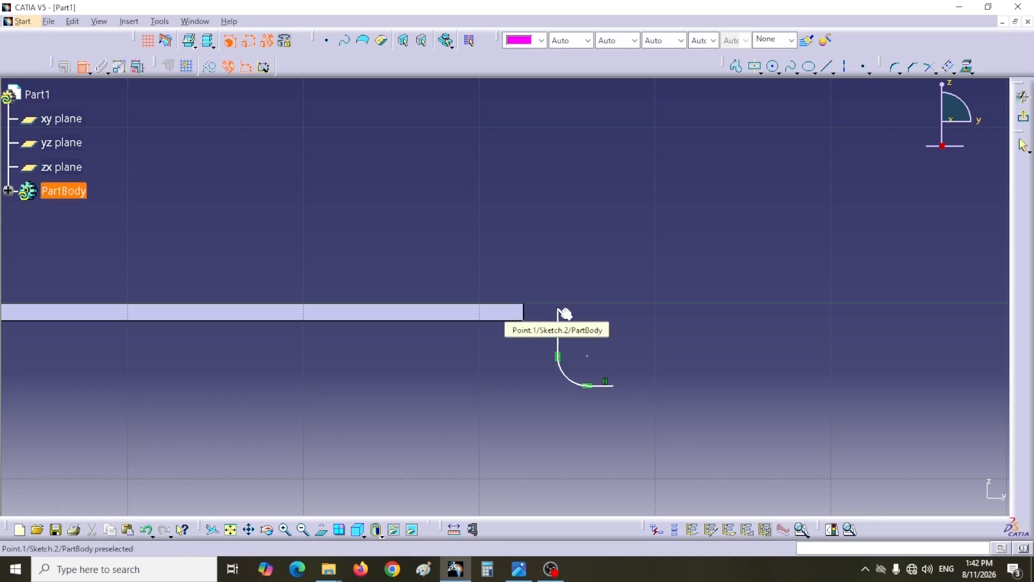
click(610, 386)
click(688, 368)
double_click(685, 355)
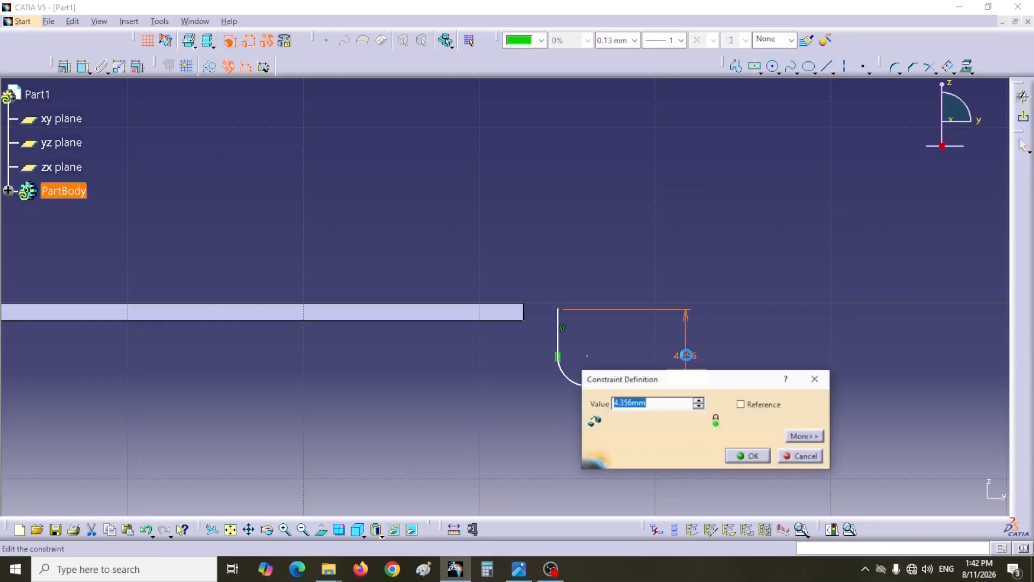
text(5)
key(Return)
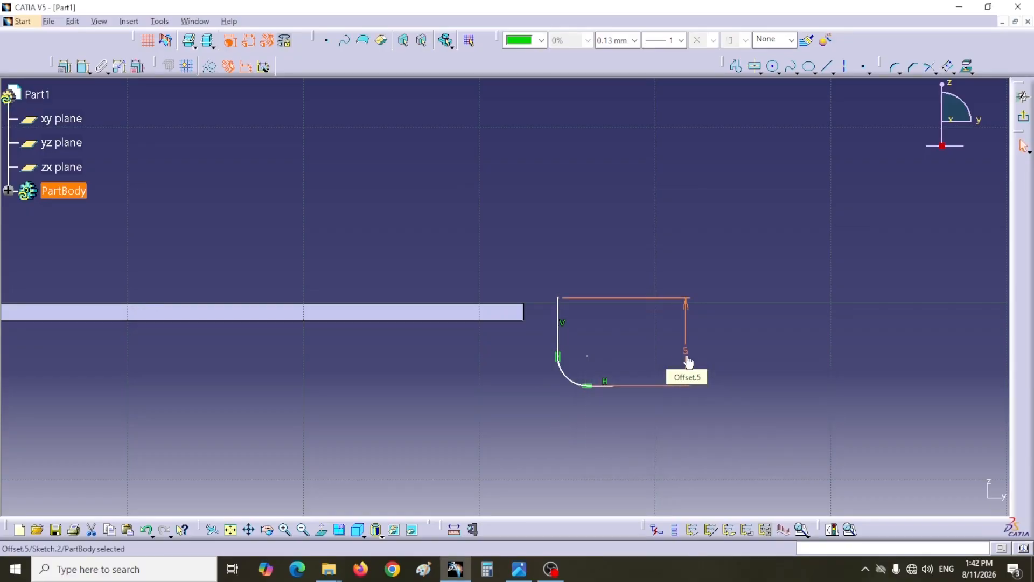
- Dimension the rim profile's overall width at 3 mm, from the vertical line to the free end of the bottom line
click(82, 67)
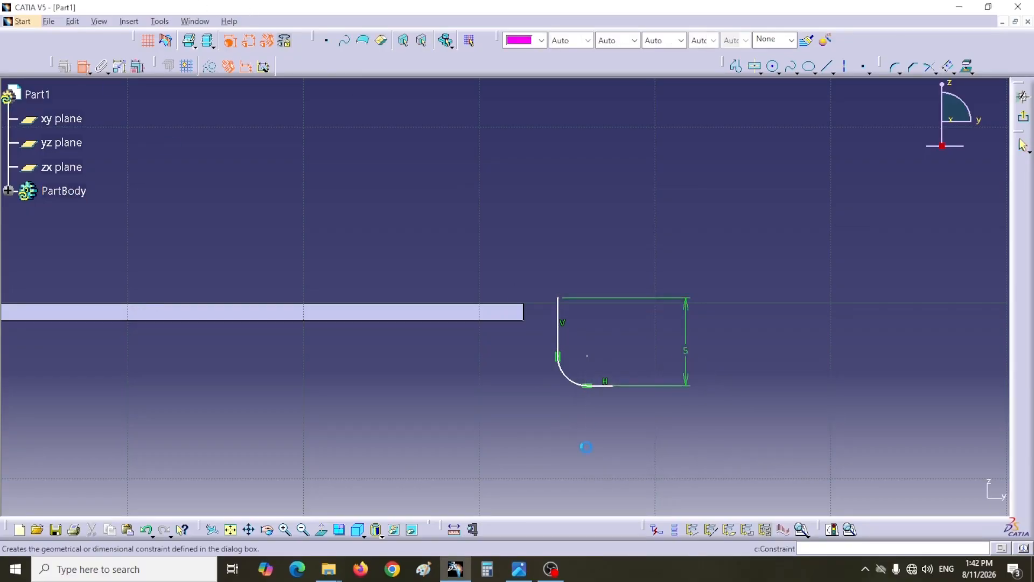
click(560, 337)
click(643, 441)
double_click(641, 439)
text(3)
key(Return)
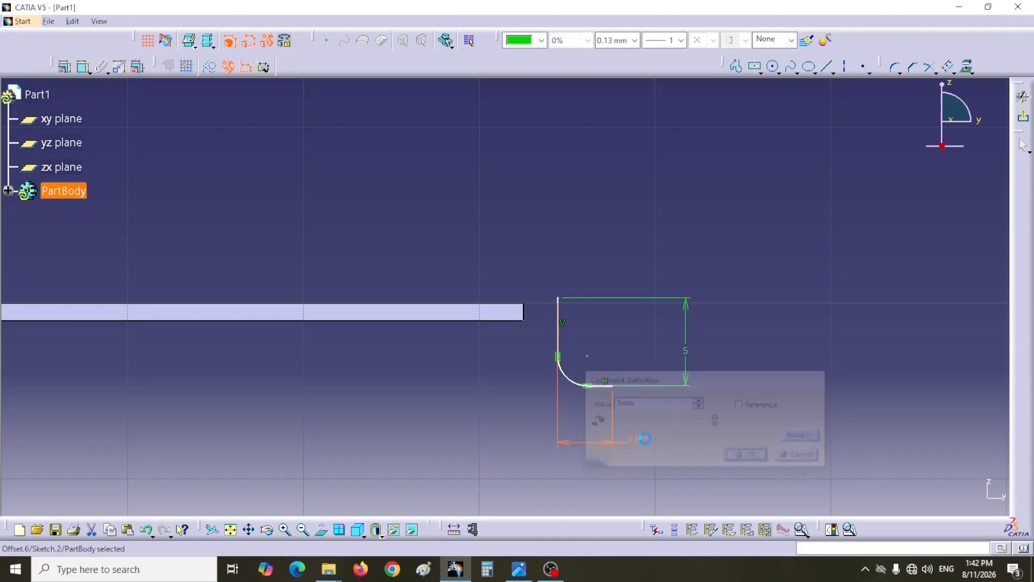
- Check the outer radius in the reference drawing and dimension the rim profile's corner arc with a 1.5 mm radius
click(519, 569)
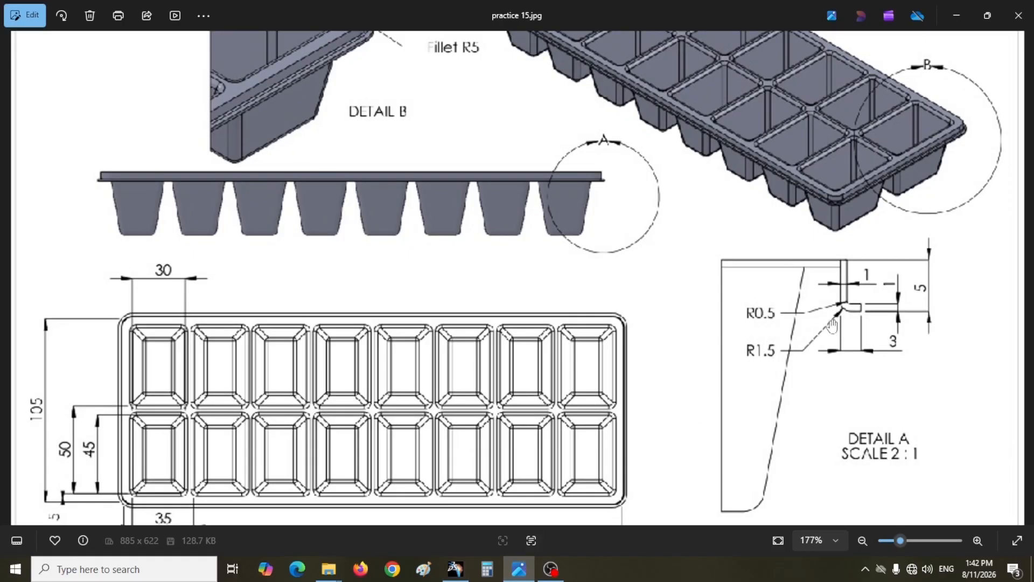
click(455, 569)
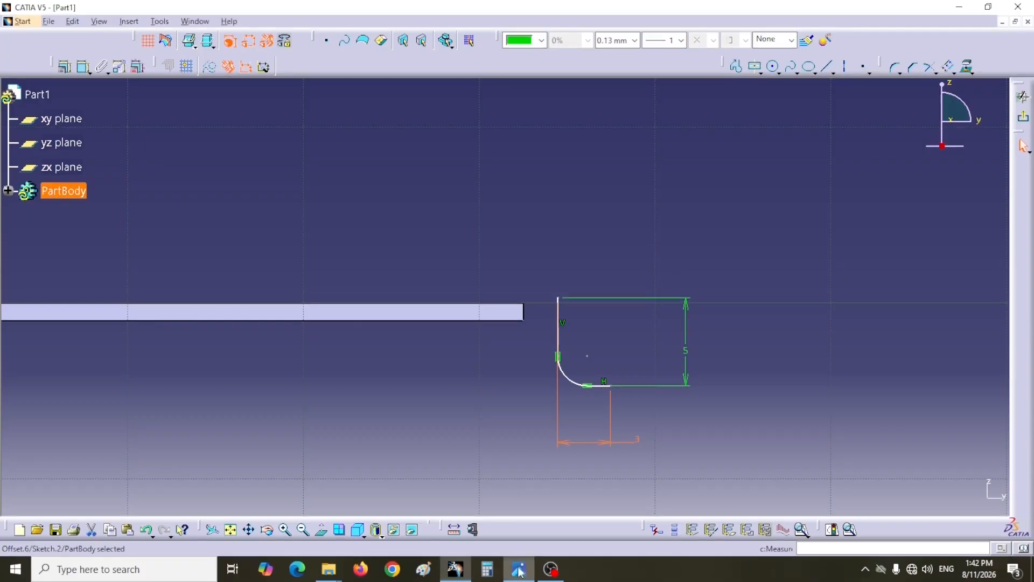
click(83, 67)
click(580, 386)
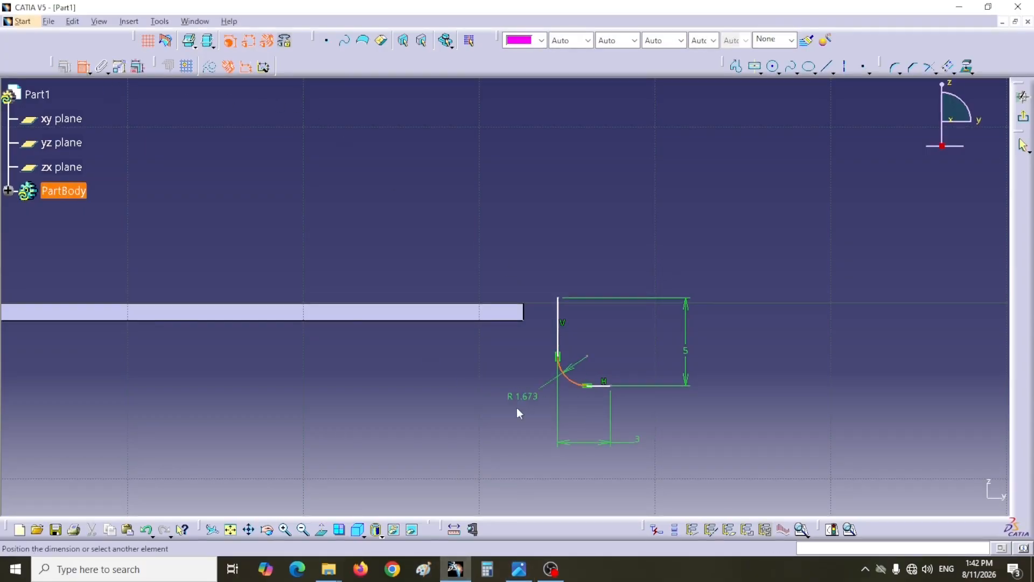
click(517, 400)
double_click(517, 400)
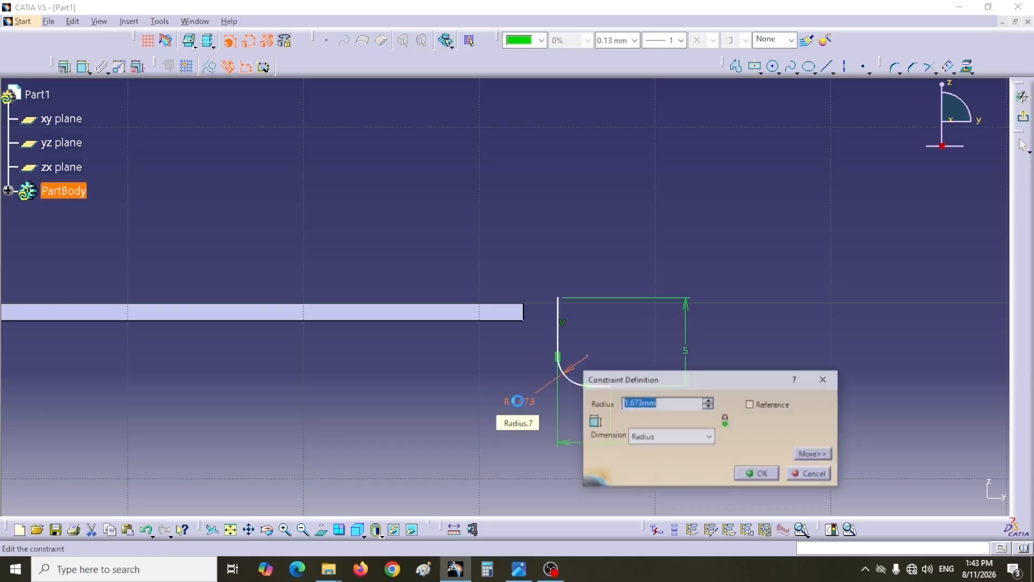
text(1)
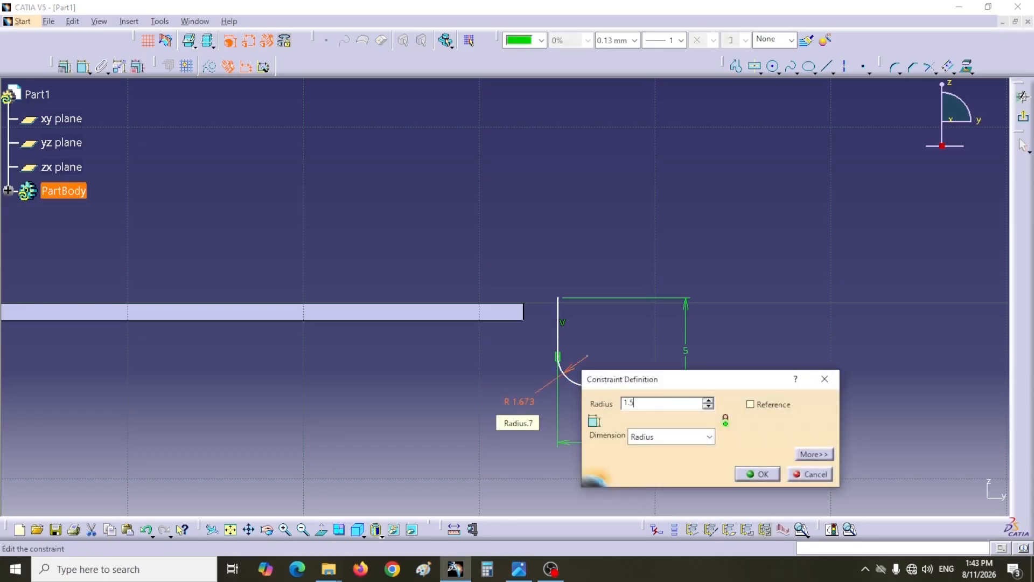
text(.5)
key(Return)
click(525, 281)
- Offset the whole open rim profile 1 mm toward the inside of its bend
mouse_move(530, 268)
mouse_down()
mouse_move(639, 397)
mouse_move(686, 425)
mouse_up()
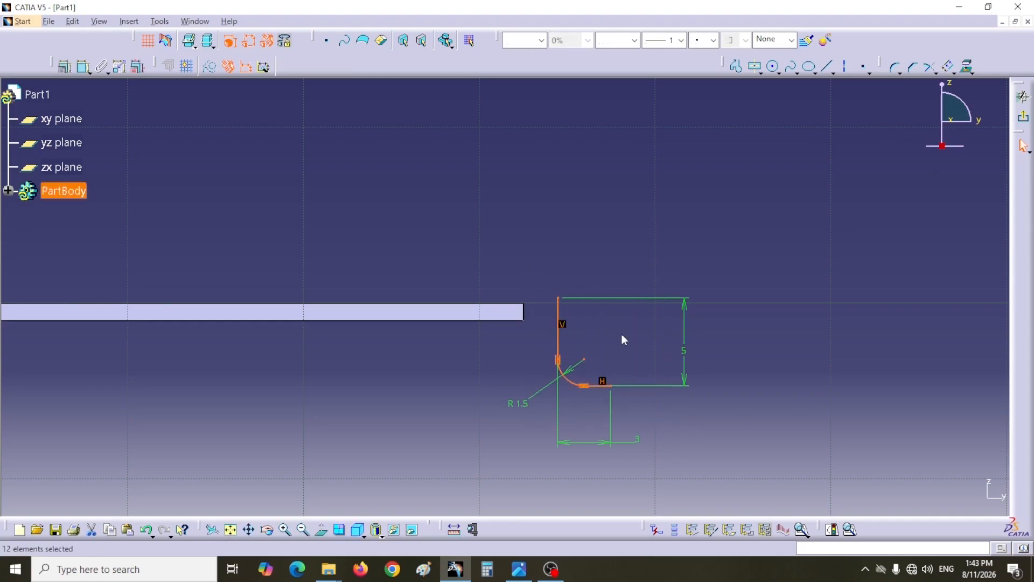
click(949, 69)
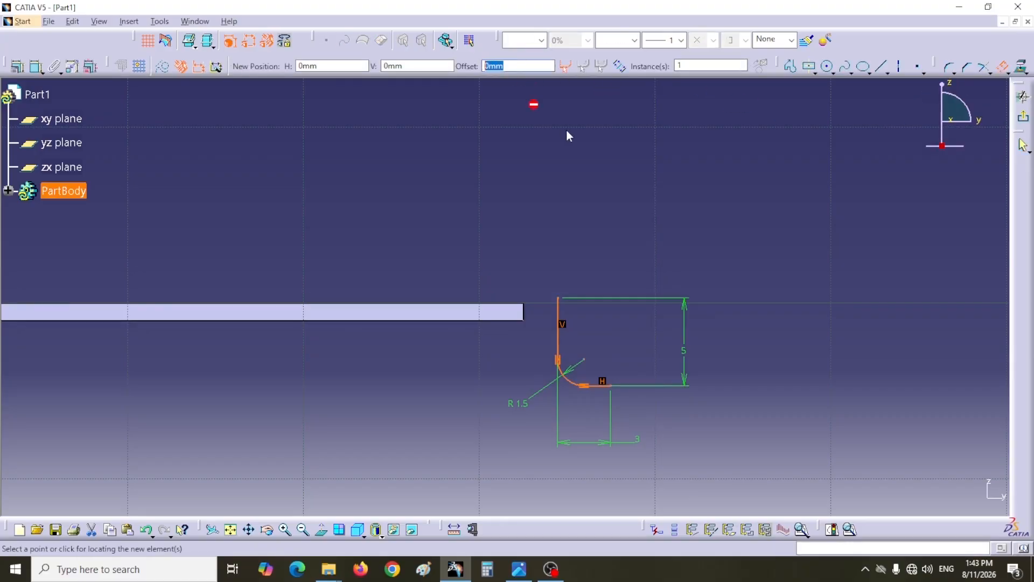
text(1)
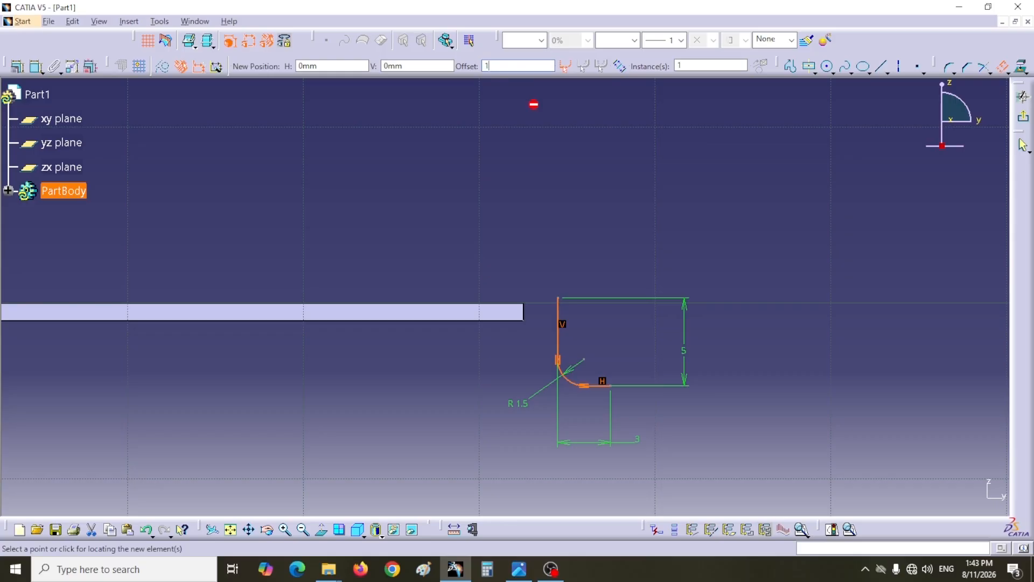
click(591, 353)
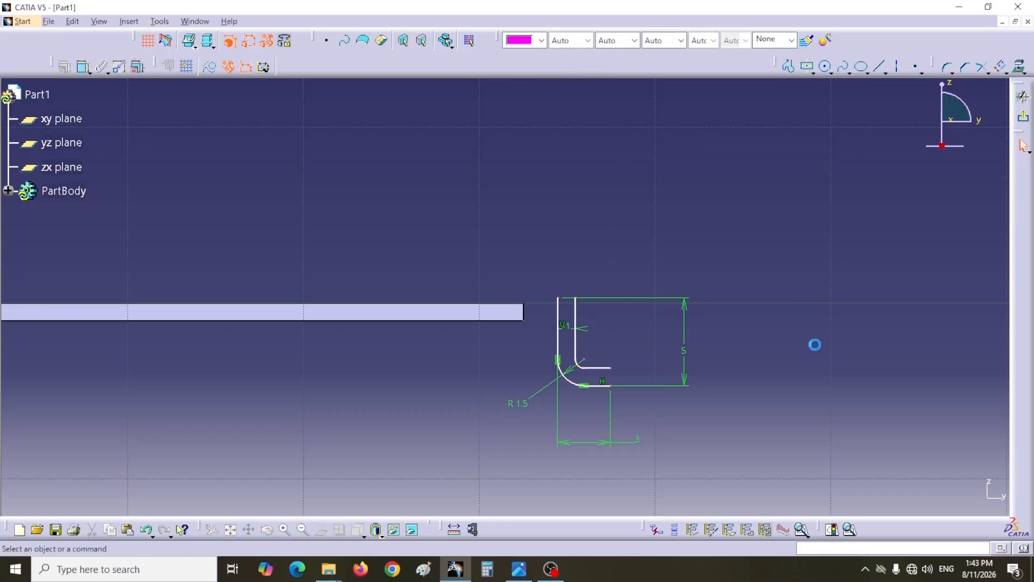
- Close the rim profile with one short line across its top ends and another across its free bottom ends
key(l)
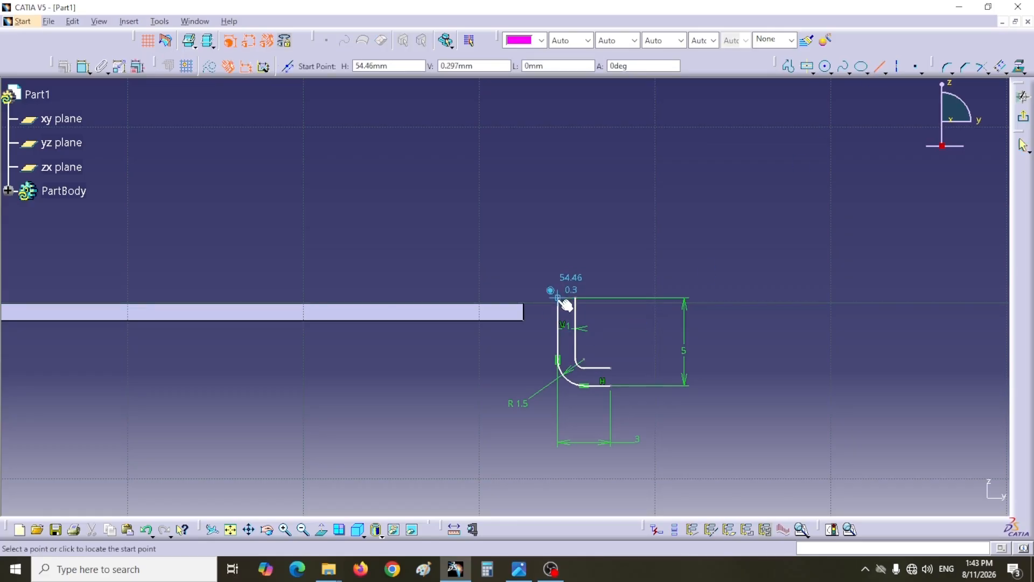
key(Escape)
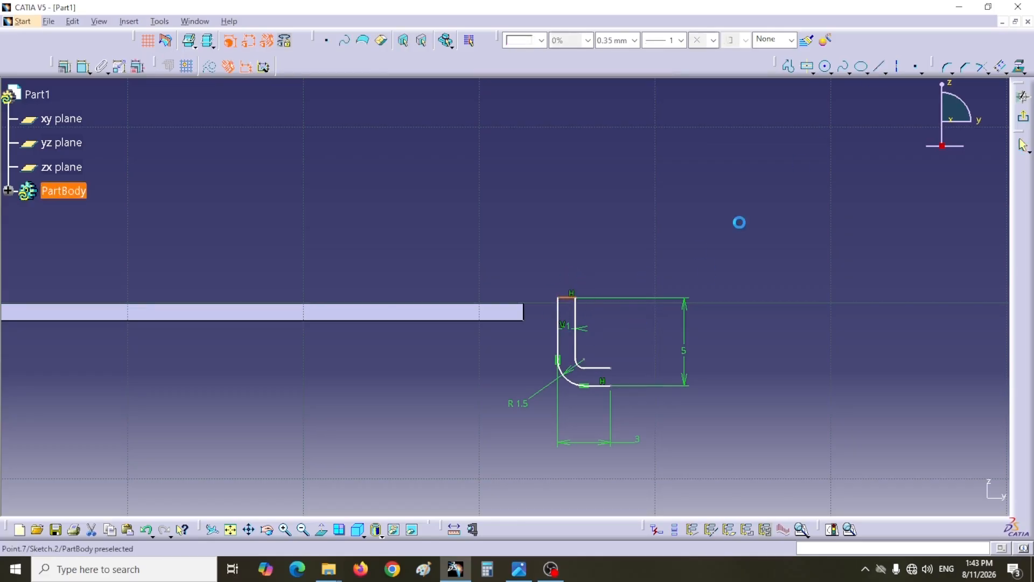
click(879, 67)
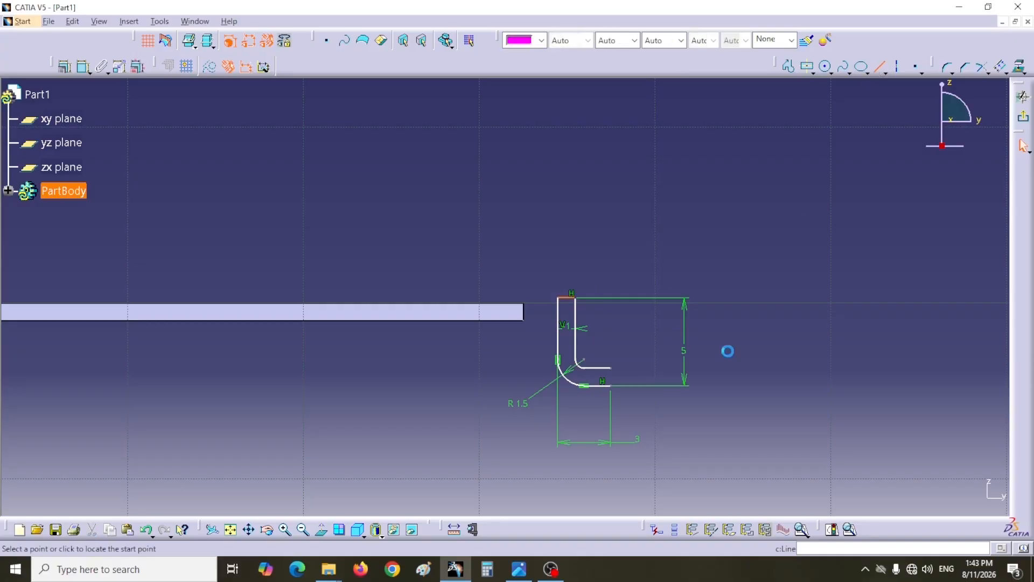
click(575, 297)
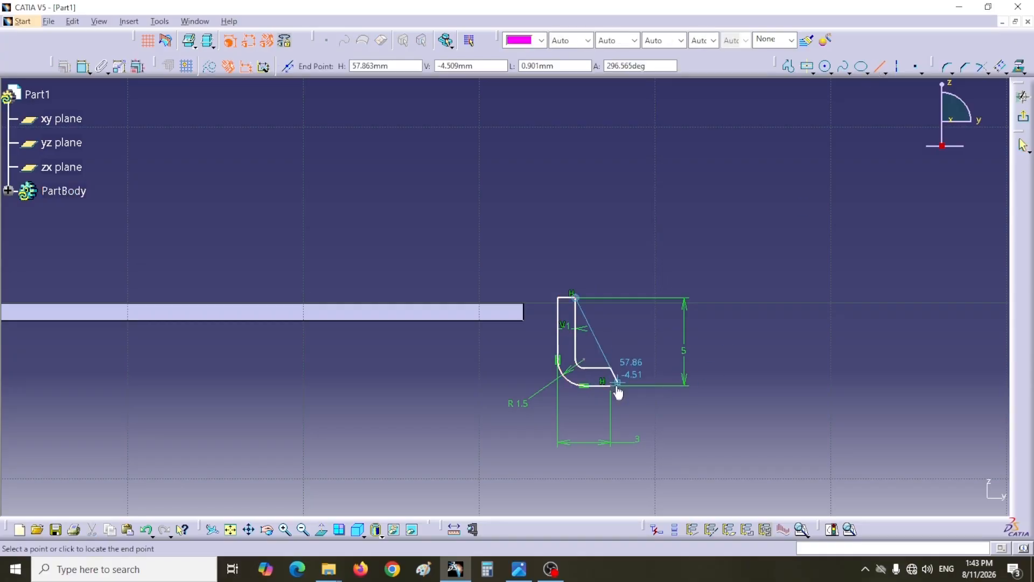
click(612, 385)
- Apply a Vertical constraint to the offset vertical line and a Horizontal constraint to the offset bottom line of the rim profile
mouse_move(734, 286)
middle_down()
mouse_move(744, 295)
mouse_move(742, 207)
middle_up()
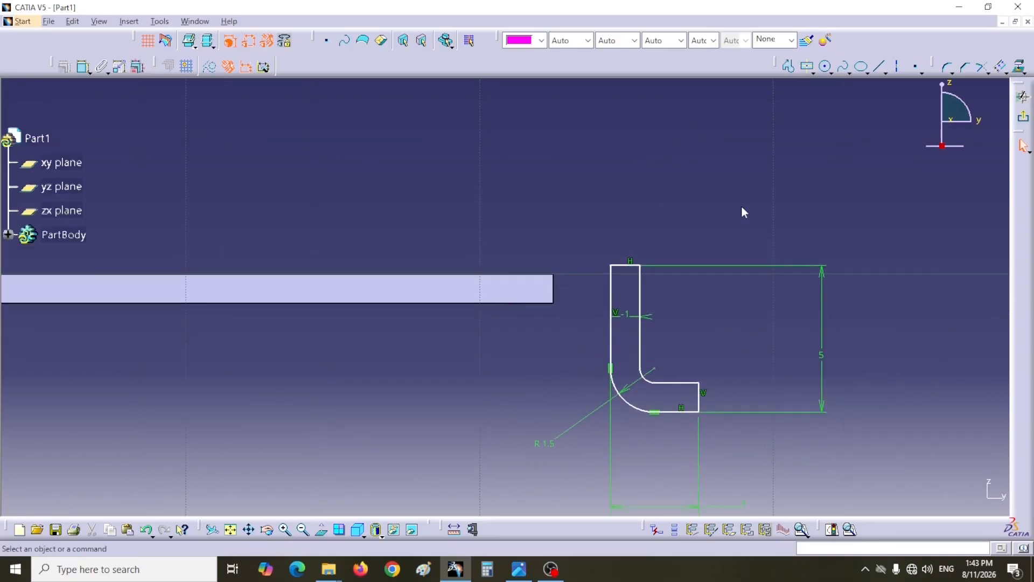
click(640, 347)
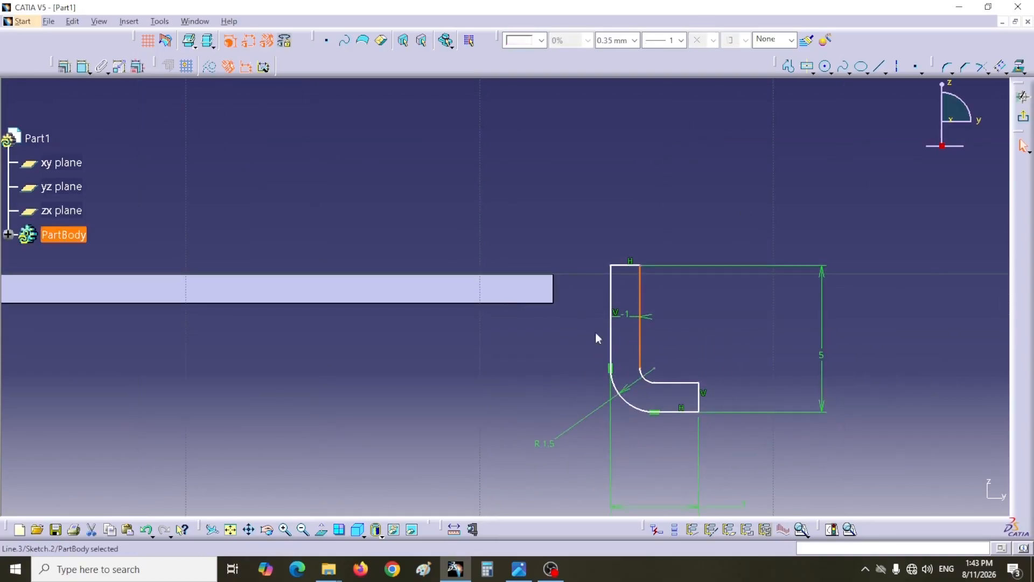
click(64, 66)
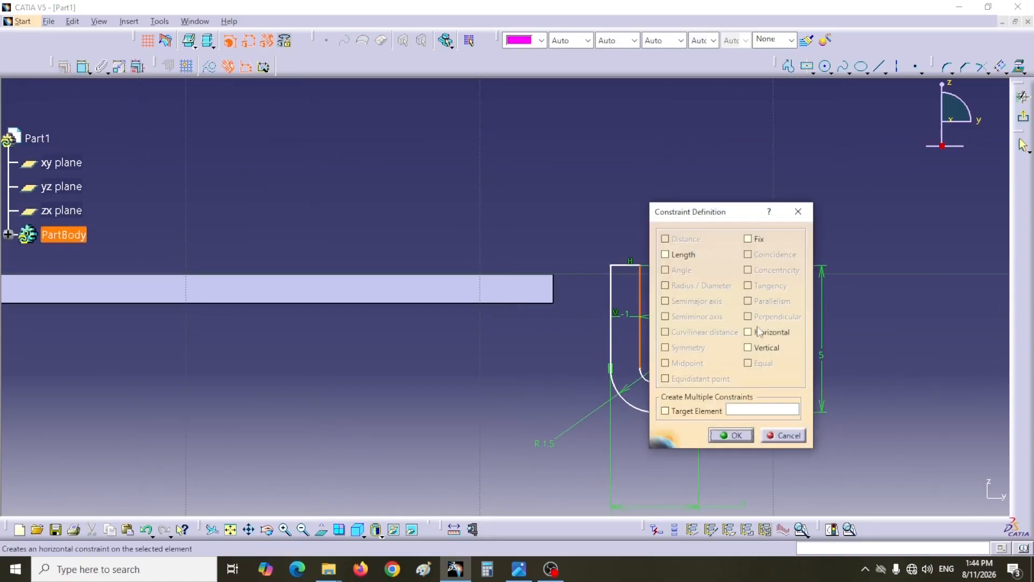
click(757, 346)
click(733, 434)
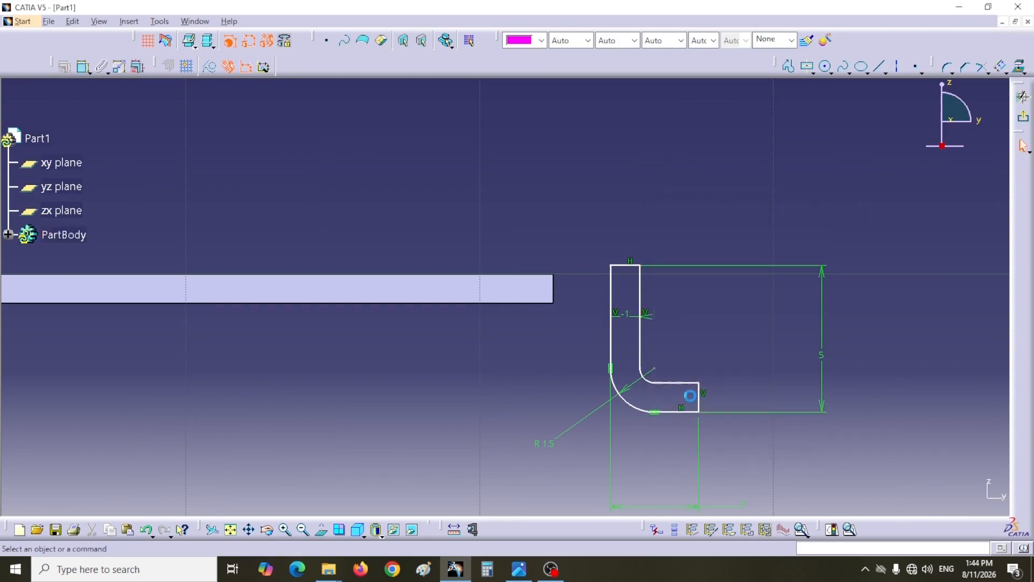
click(683, 389)
click(64, 67)
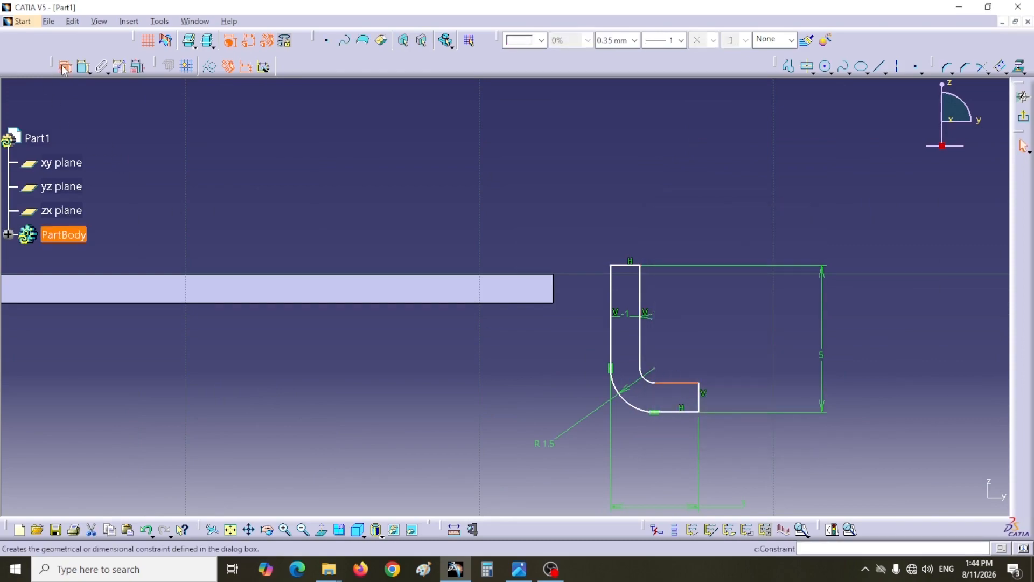
click(749, 332)
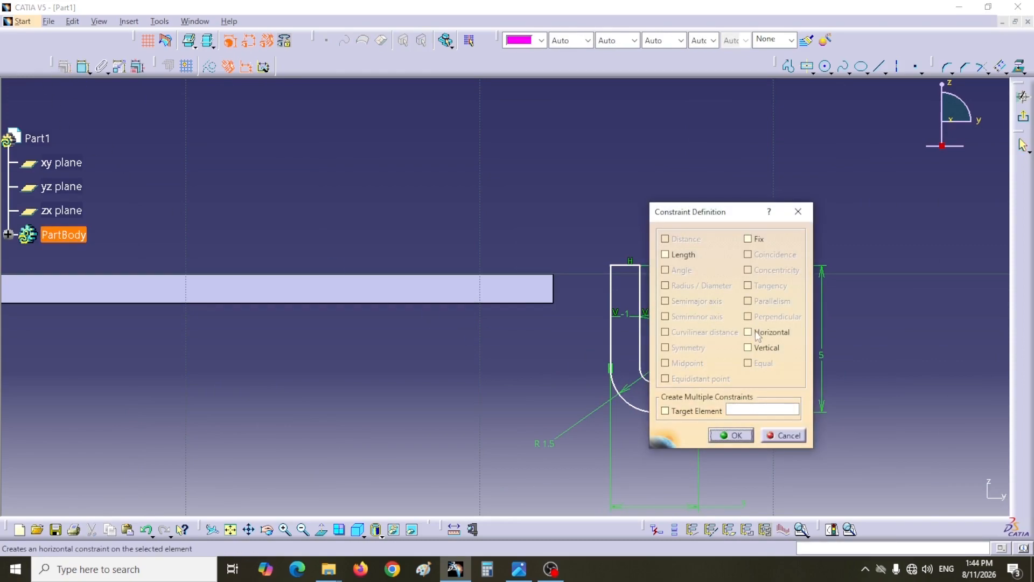
click(733, 436)
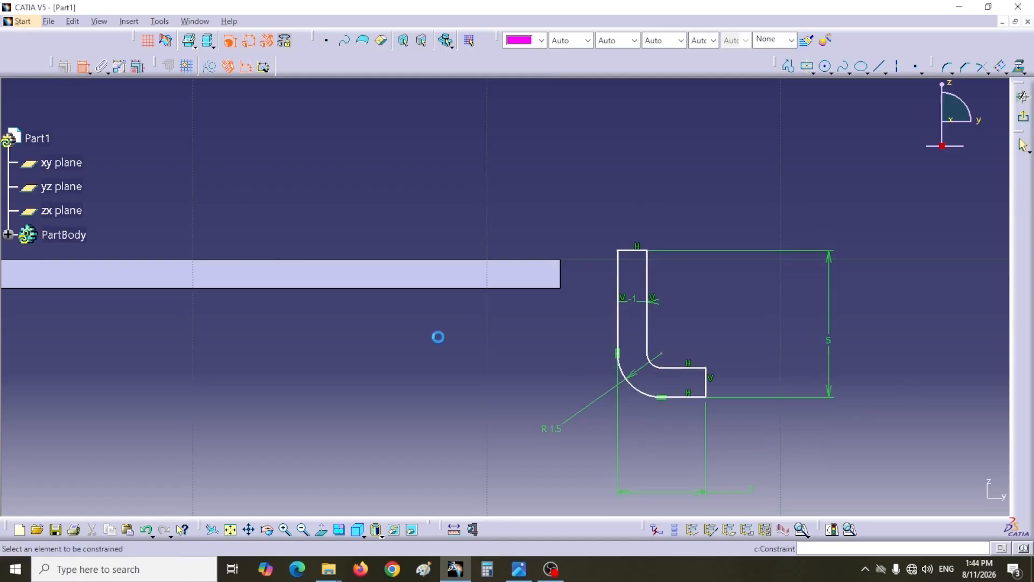
- Make the rim's top line coincident with the plate's top edge and its plate-side vertical line with the plate's corner, then exit the sketch
click(630, 251)
click(528, 267)
right_click(597, 179)
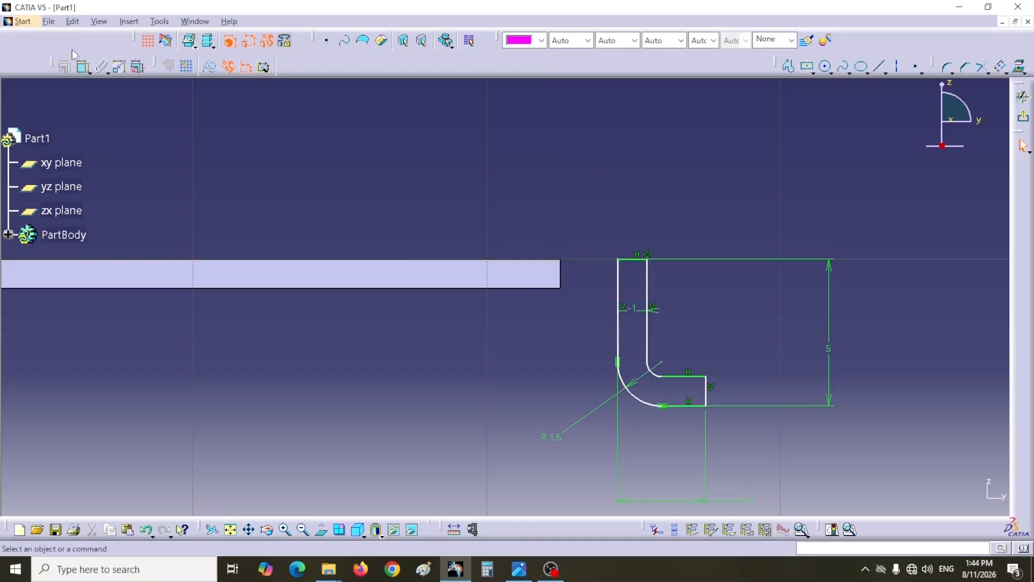
click(561, 259)
click(618, 266)
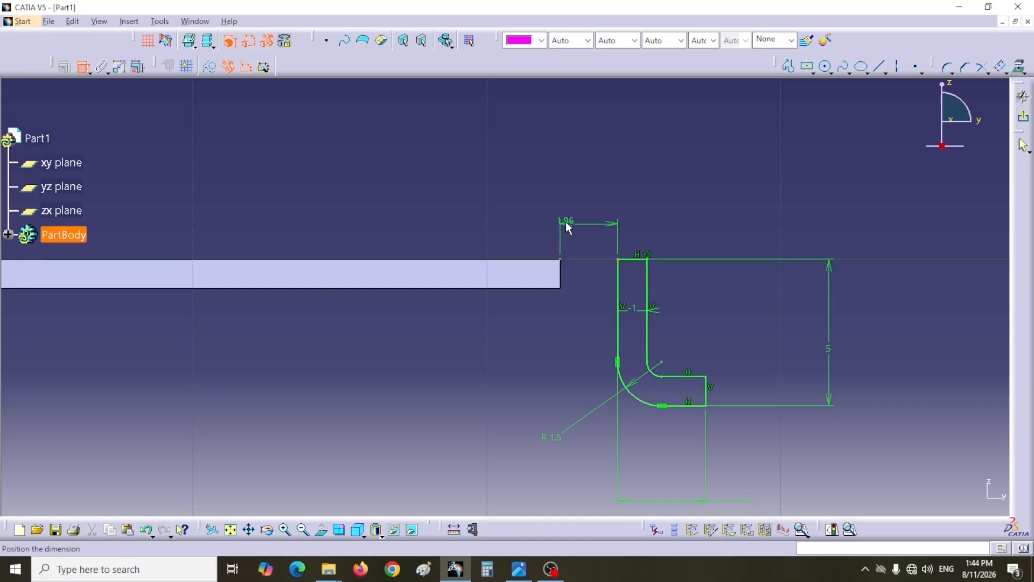
right_click(567, 226)
click(606, 322)
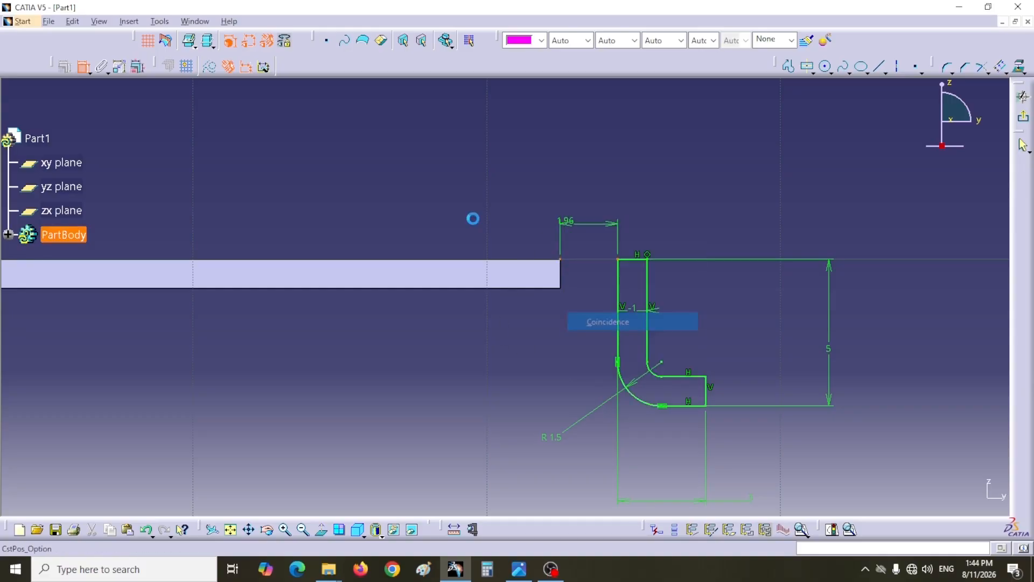
click(1023, 117)
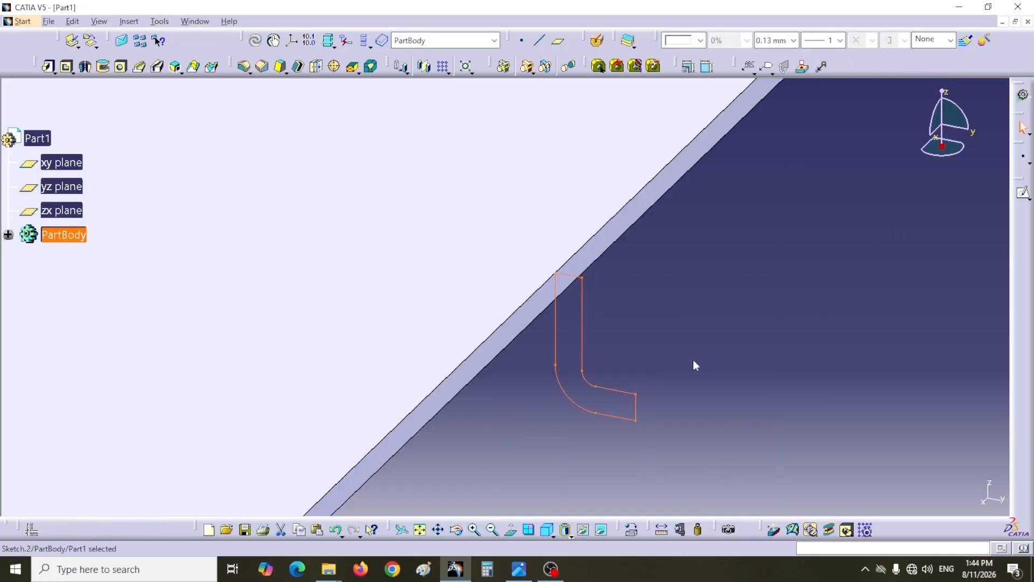
- Start a sketch on the plate's top face and project the face's rectangular outline into it
mouse_move(693, 363)
middle_down()
mouse_move(682, 342)
mouse_move(695, 393)
mouse_move(630, 337)
mouse_move(693, 452)
mouse_move(778, 333)
middle_up()
click(617, 417)
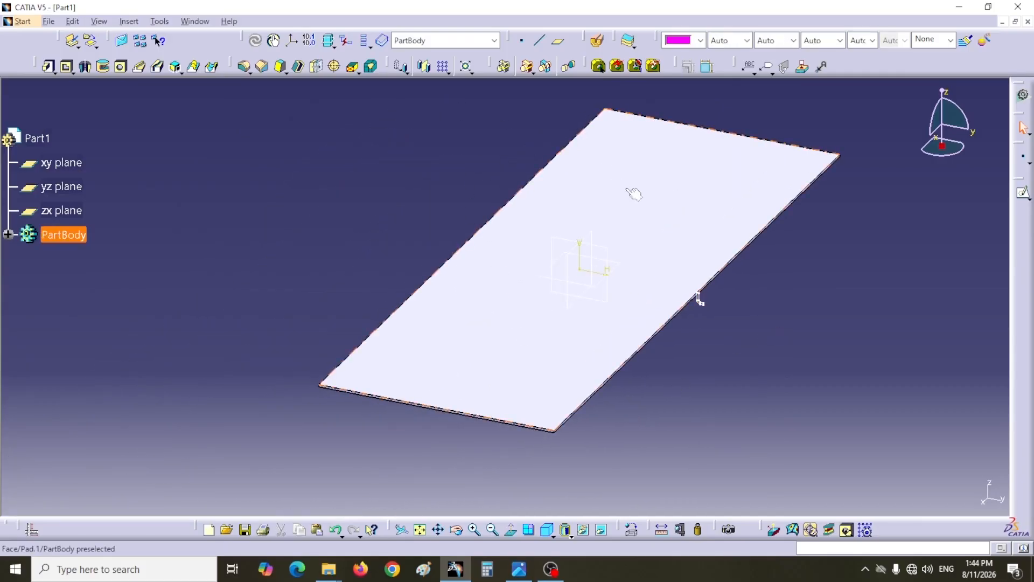
click(638, 210)
click(1022, 193)
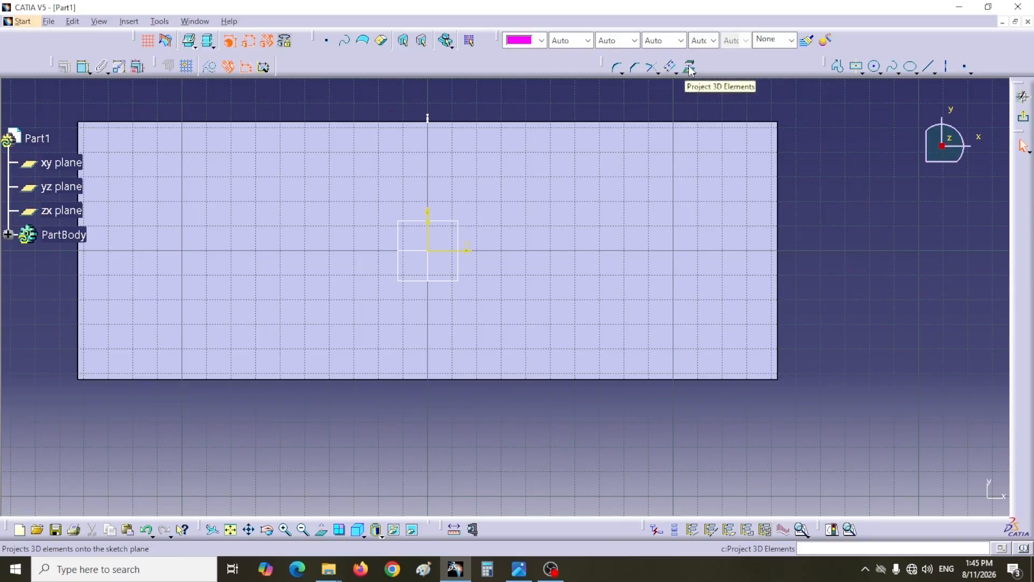
click(690, 67)
click(578, 231)
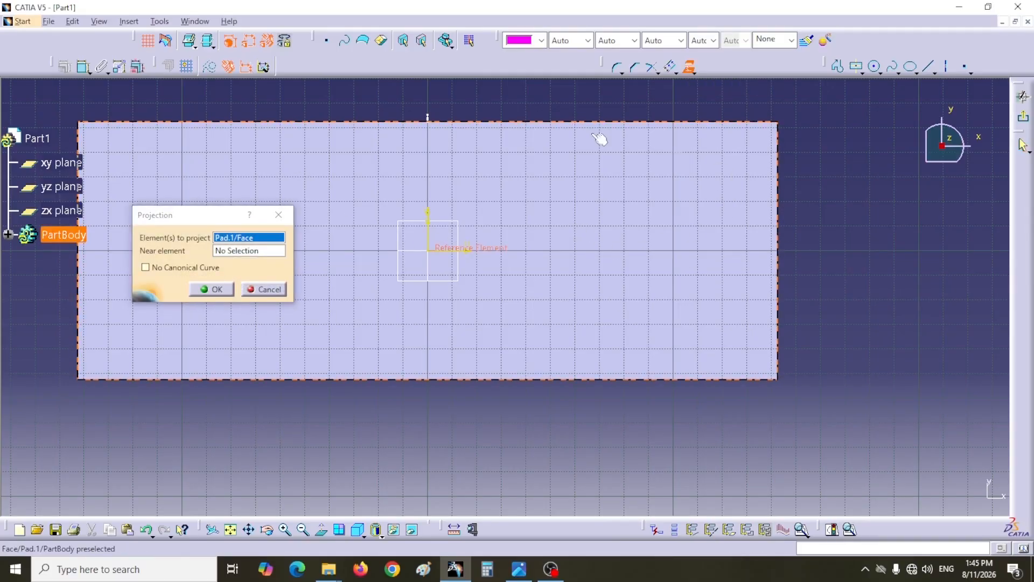
click(223, 292)
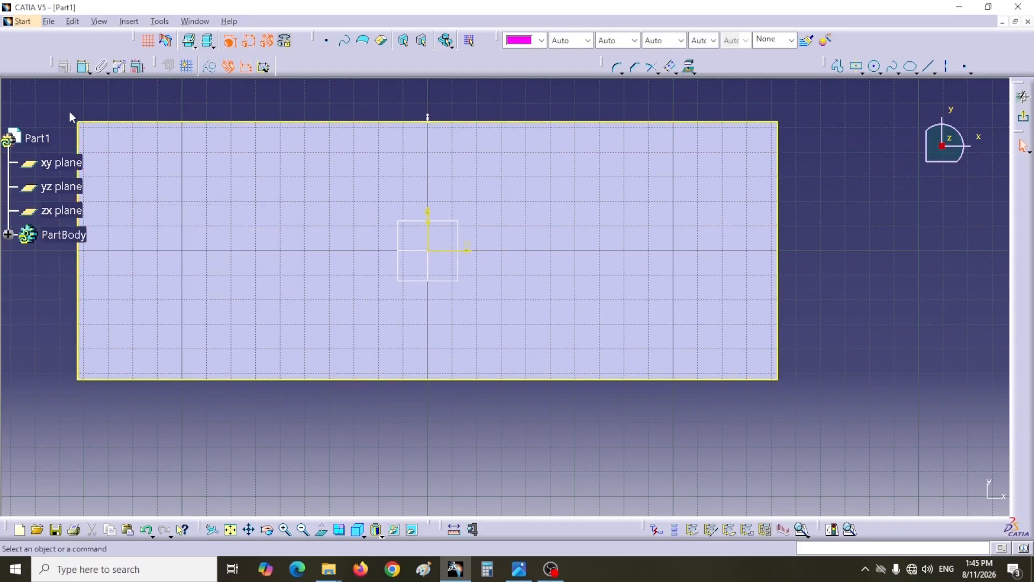
- Exit the sketch and sweep the rim profile along the projected plate outline as a rib
click(1024, 116)
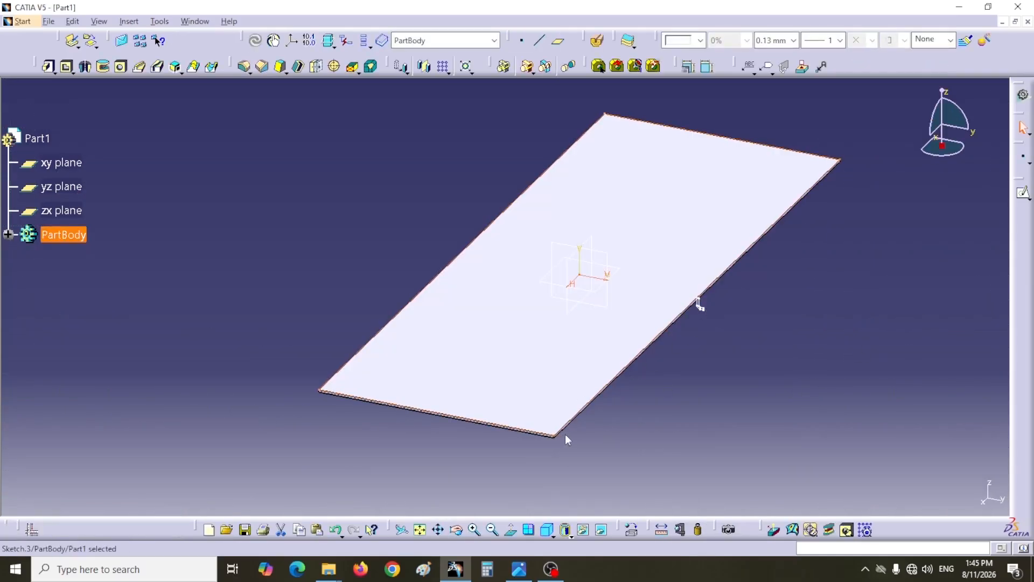
click(247, 301)
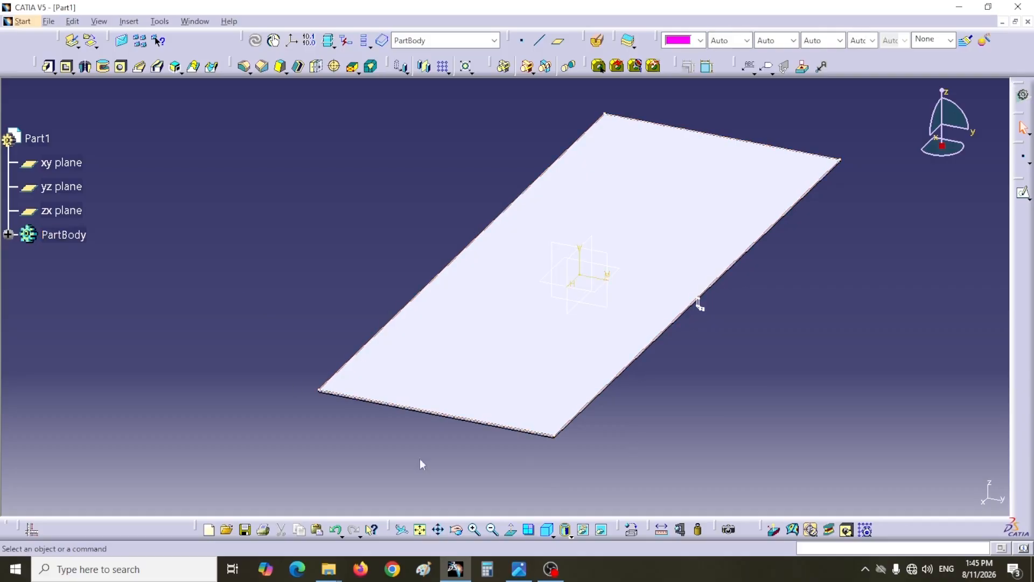
click(873, 427)
click(144, 68)
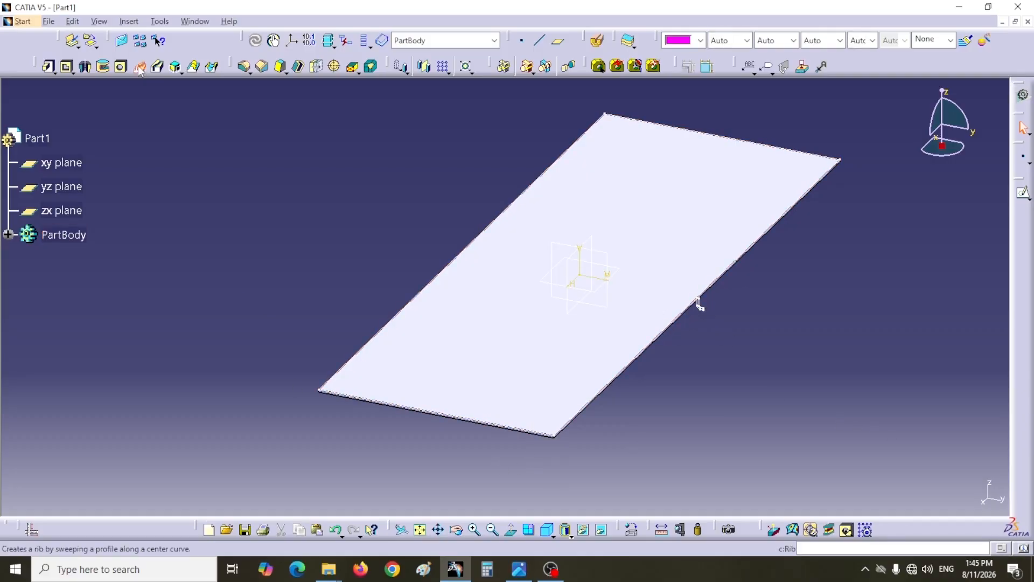
drag(420, 153, 223, 116)
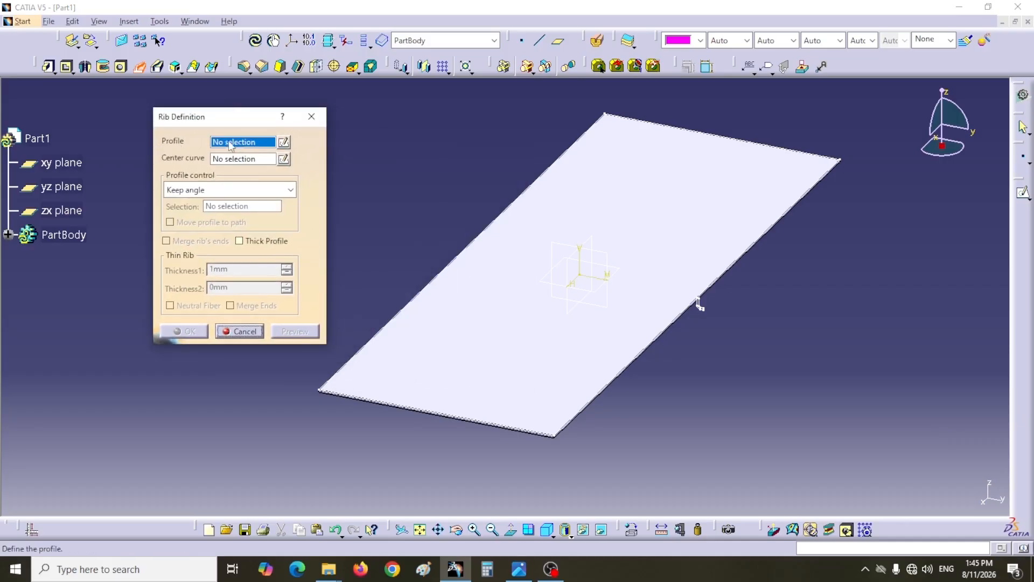
click(9, 235)
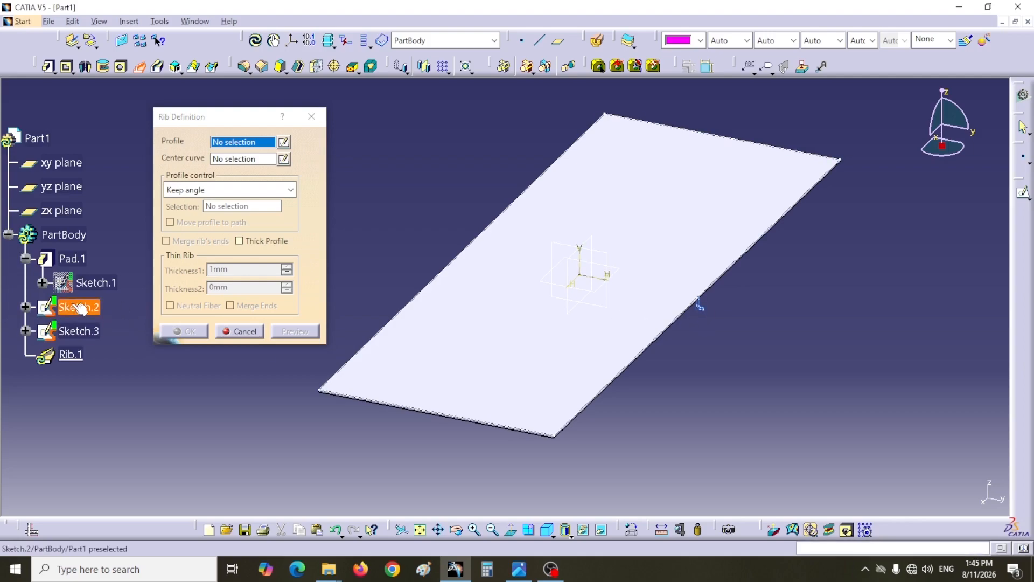
click(703, 307)
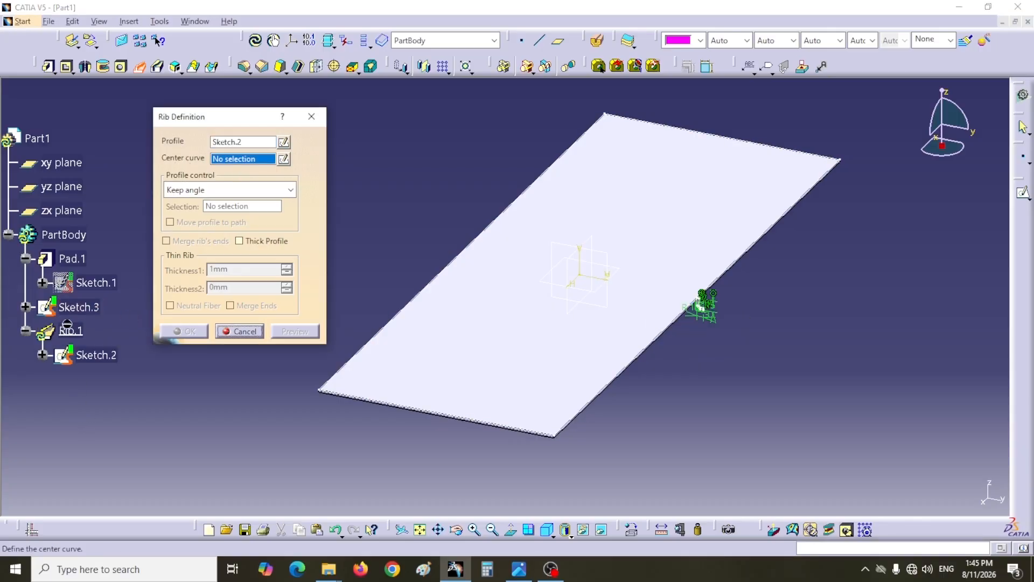
click(86, 308)
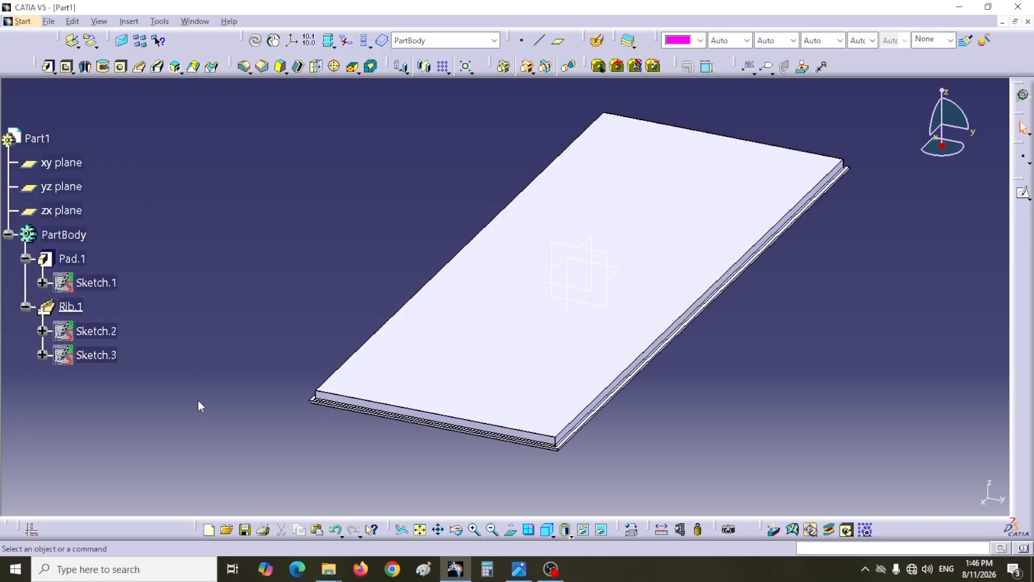
- Reopen the base plate's sketch and round all four corners of the rectangle with radii of about 31.2 mm
middle_drag(270, 309, 273, 222)
middle_drag(309, 326, 256, 88)
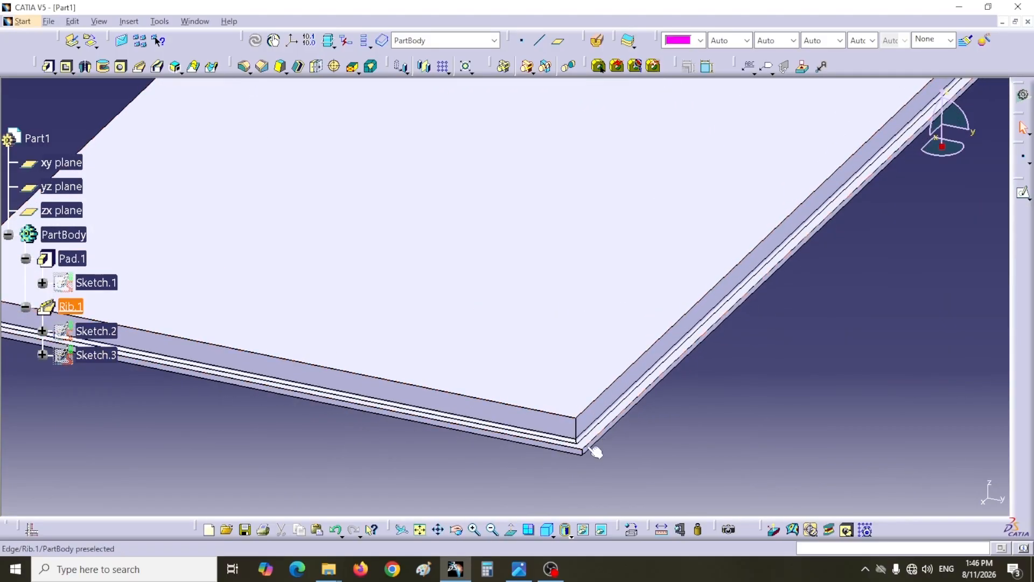
middle_drag(588, 470, 567, 422)
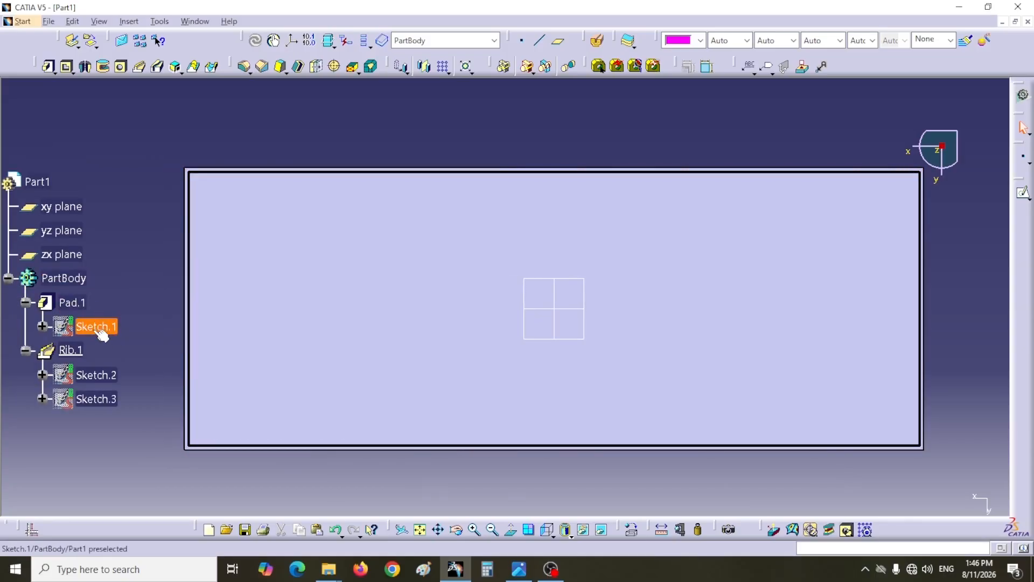
double_click(100, 328)
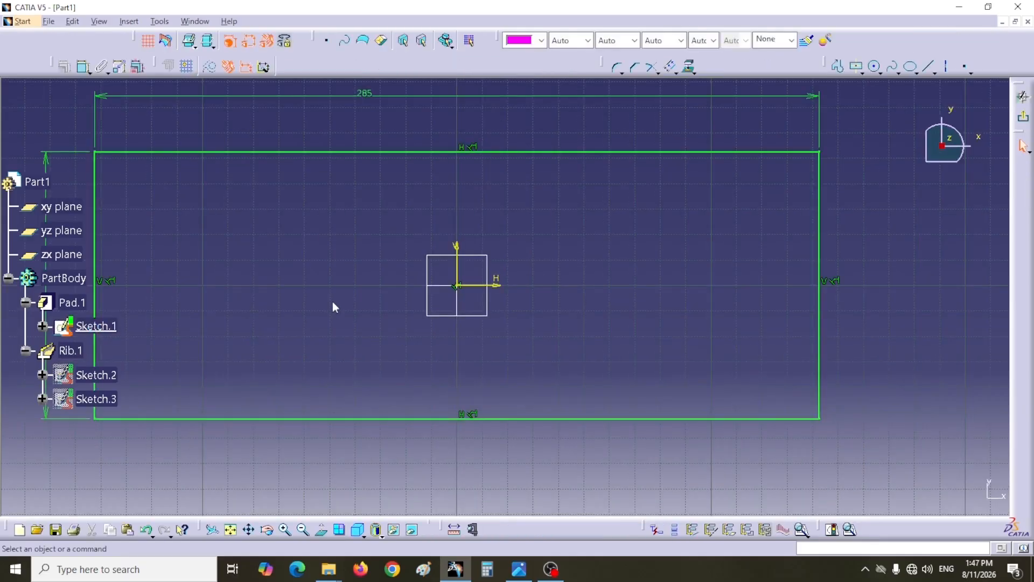
mouse_move(333, 307)
middle_down()
mouse_move(397, 319)
mouse_move(397, 348)
middle_up()
mouse_move(165, 138)
mouse_down()
mouse_move(236, 289)
mouse_move(658, 415)
mouse_move(806, 420)
mouse_move(804, 433)
mouse_up()
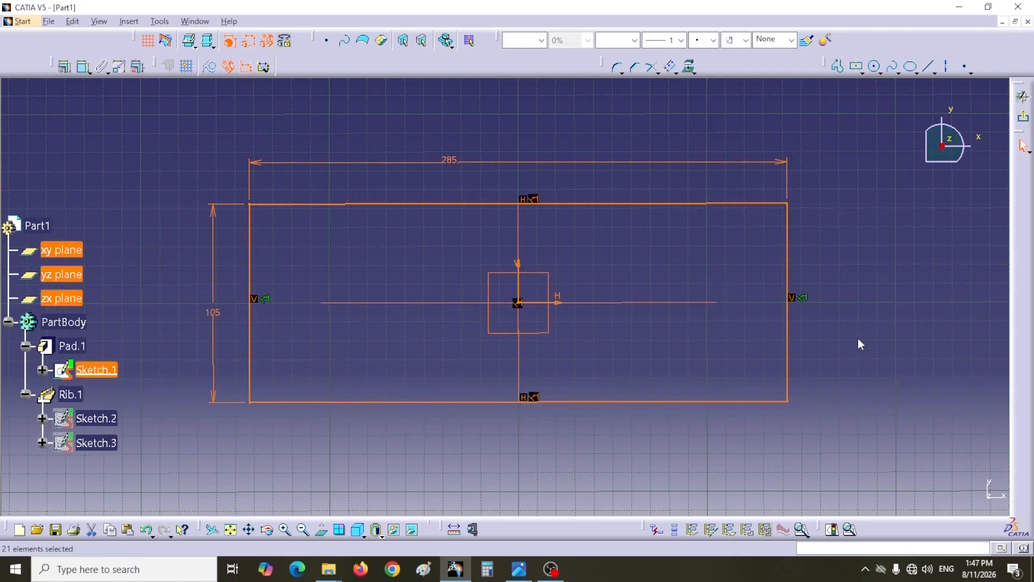
click(618, 68)
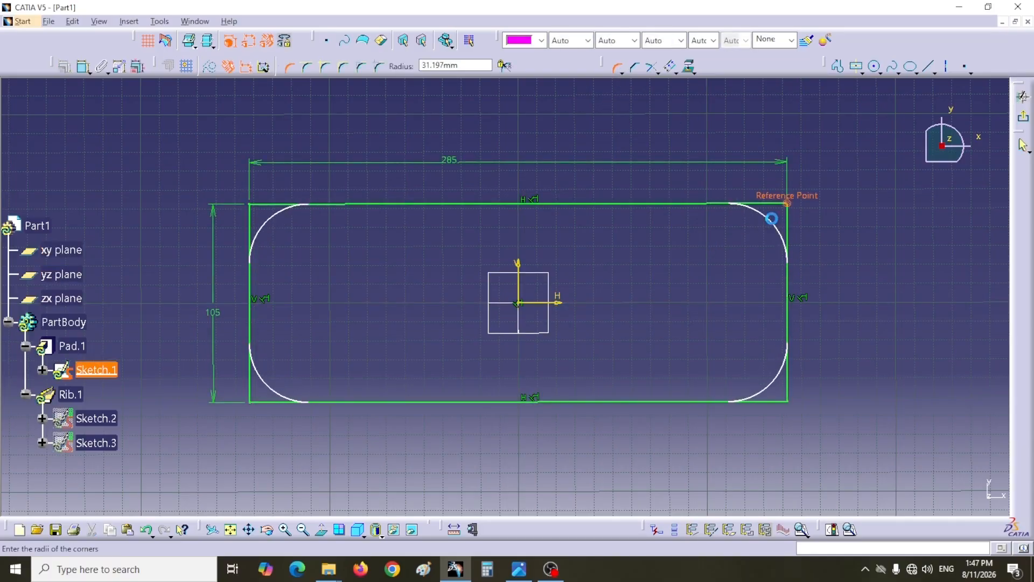
click(772, 218)
click(561, 313)
click(559, 312)
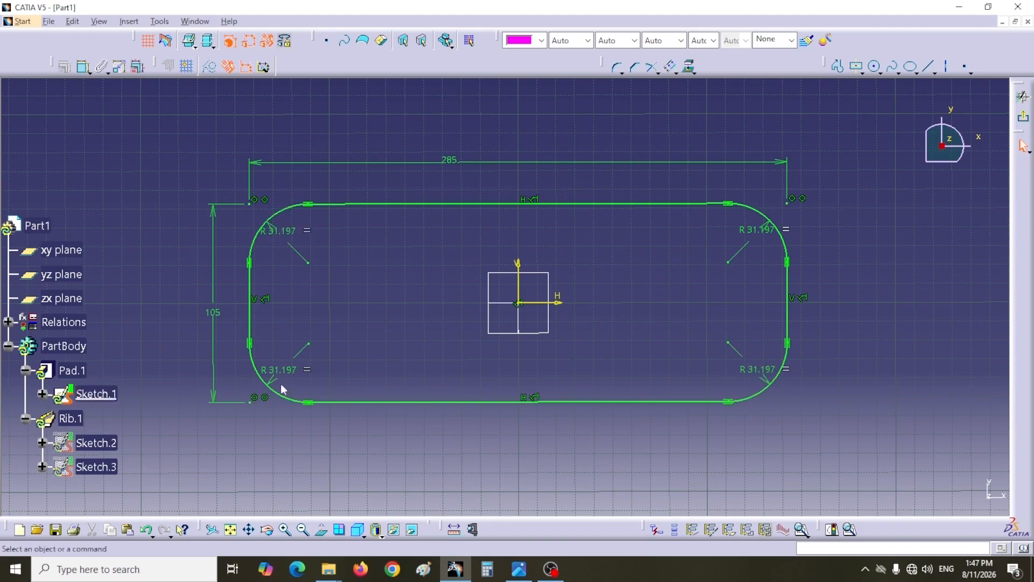
- Reduce the shared corner radius in the base plate's sketch and exit the sketch
double_click(755, 230)
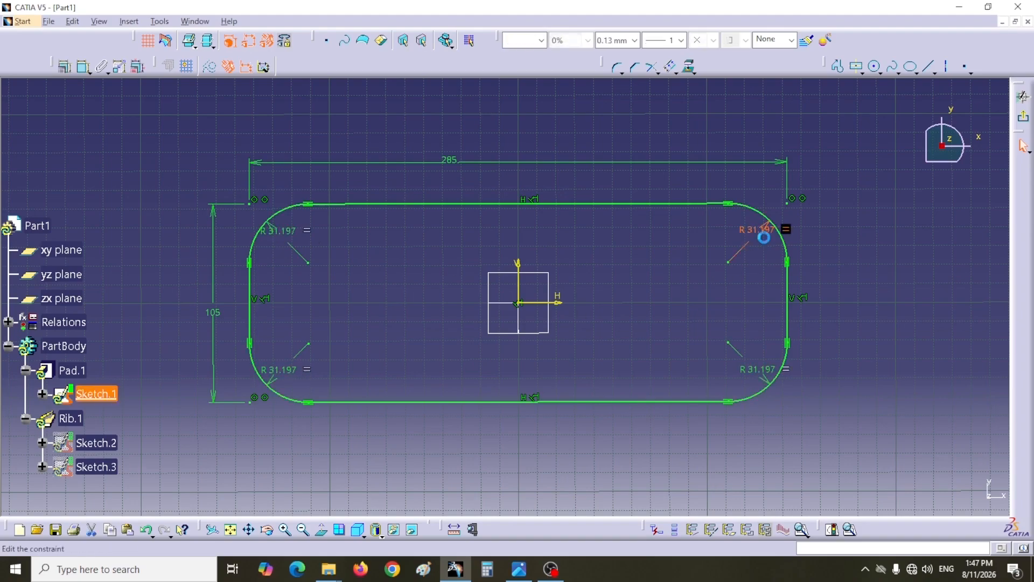
drag(699, 384, 739, 376)
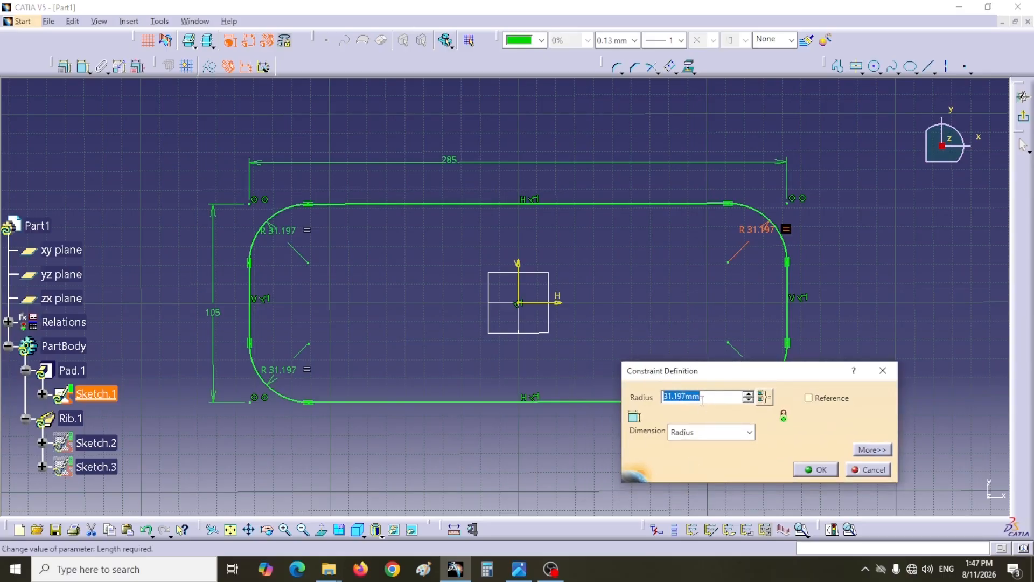
drag(689, 396, 659, 397)
click(814, 470)
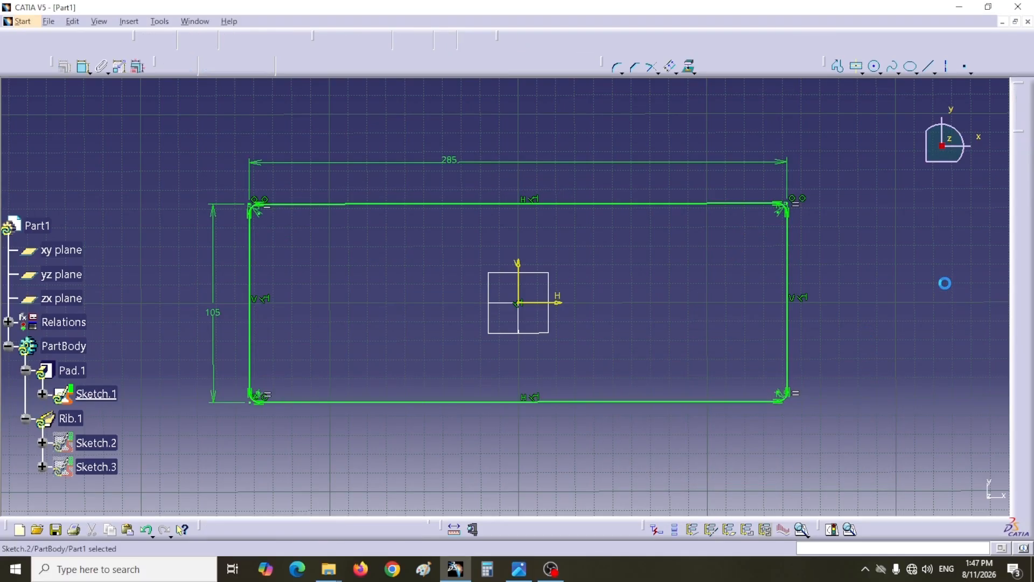
drag(430, 273, 695, 300)
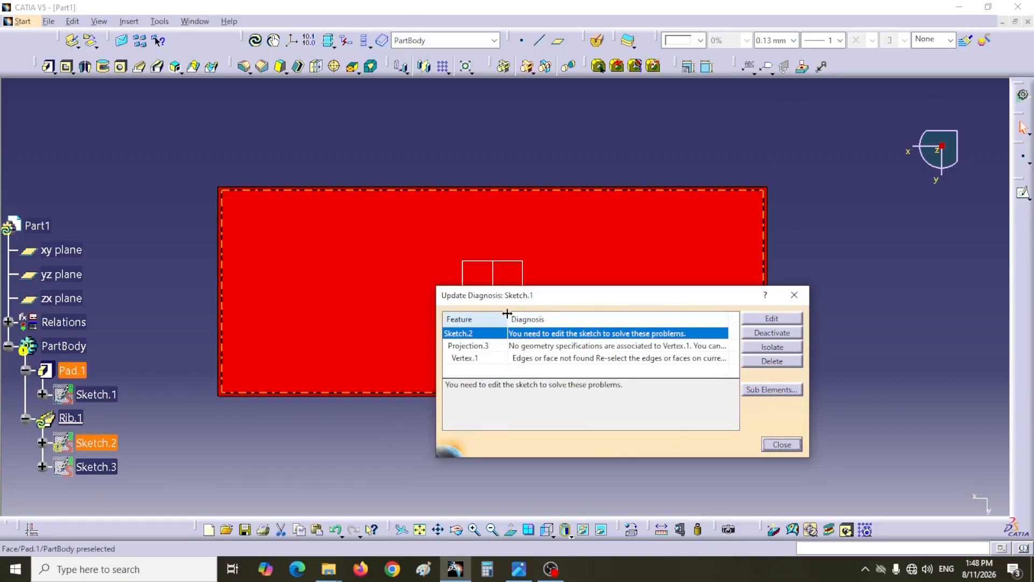
- Open the rim profile sketch for editing from the update diagnosis and dismiss the diagnosis
click(772, 319)
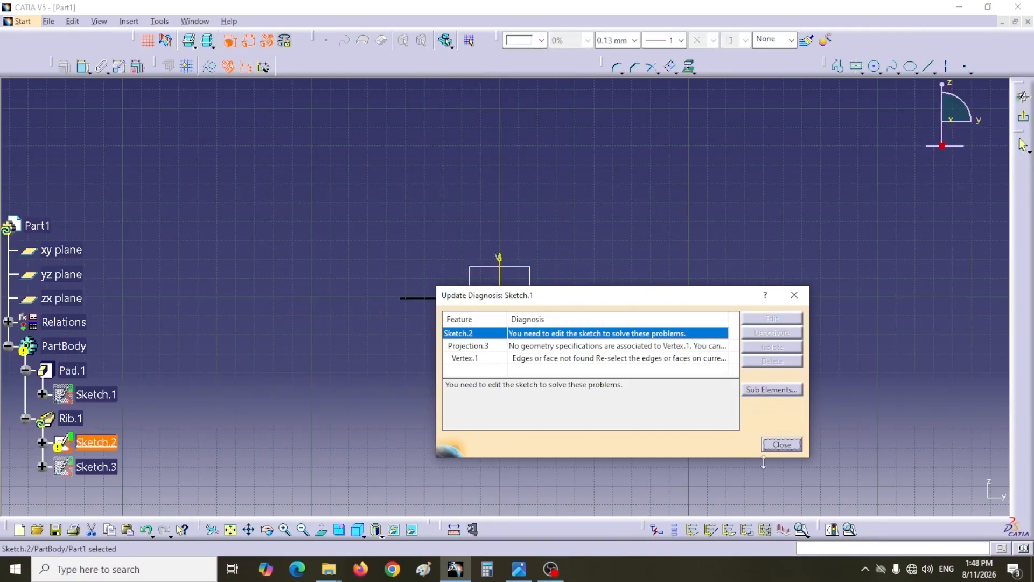
click(779, 445)
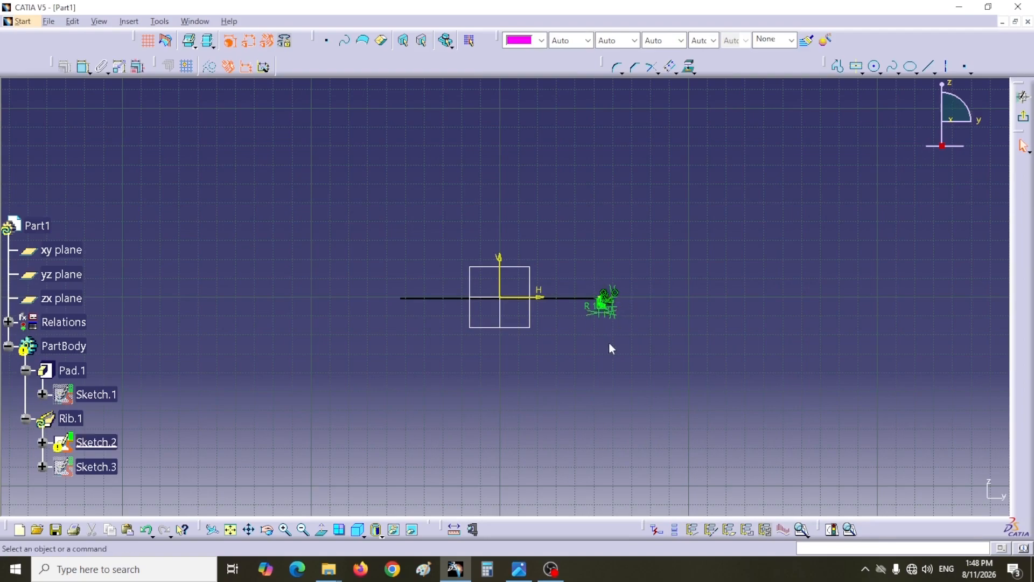
middle_drag(570, 377, 560, 214)
middle_drag(605, 318, 401, 331)
mouse_move(658, 432)
middle_down()
mouse_move(656, 394)
mouse_move(668, 411)
mouse_move(401, 387)
middle_up()
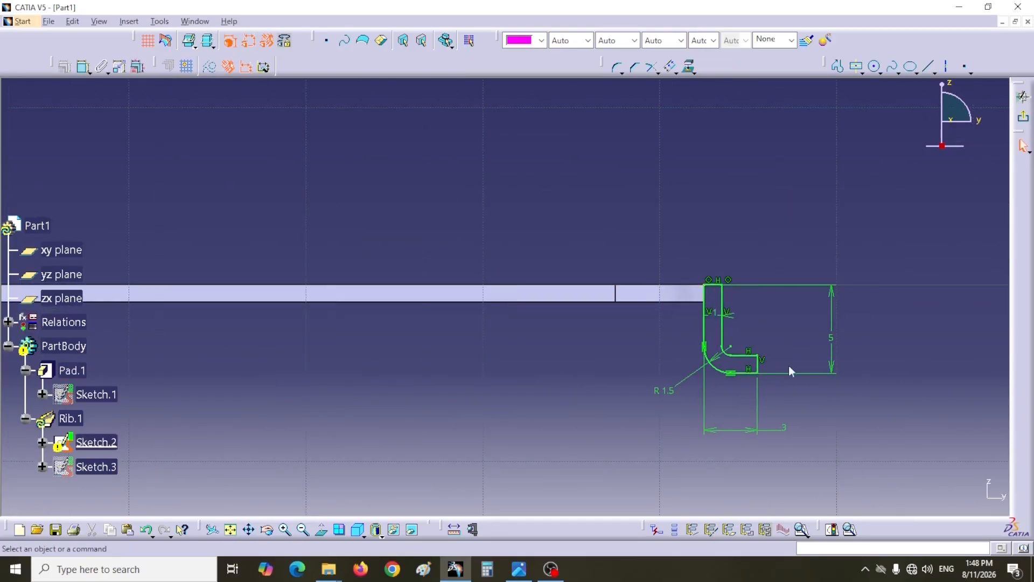
- Check the rim profile's geometry with Sketch Analysis
middle_drag(762, 313, 716, 311)
click(850, 530)
drag(861, 145, 426, 119)
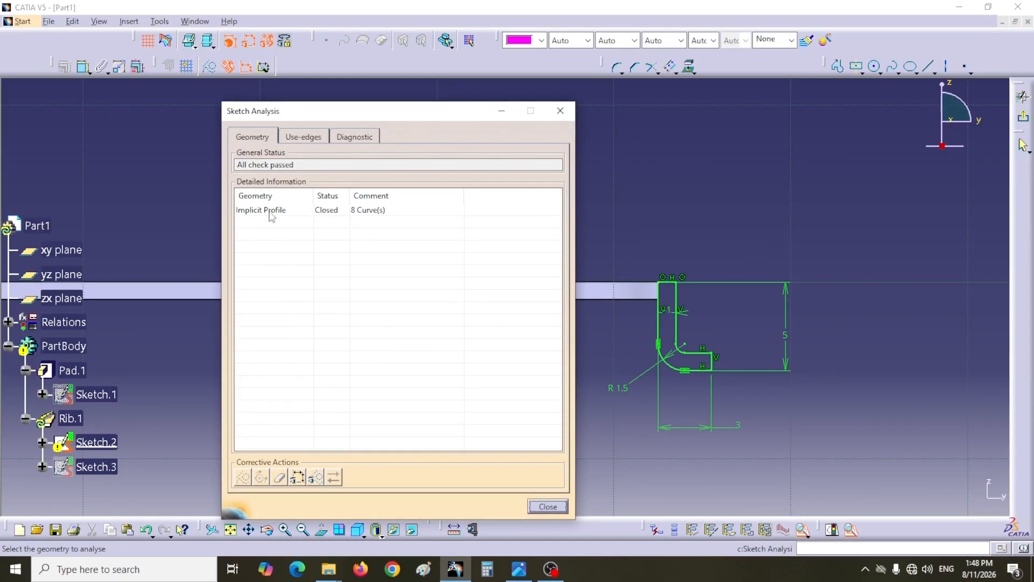
click(547, 507)
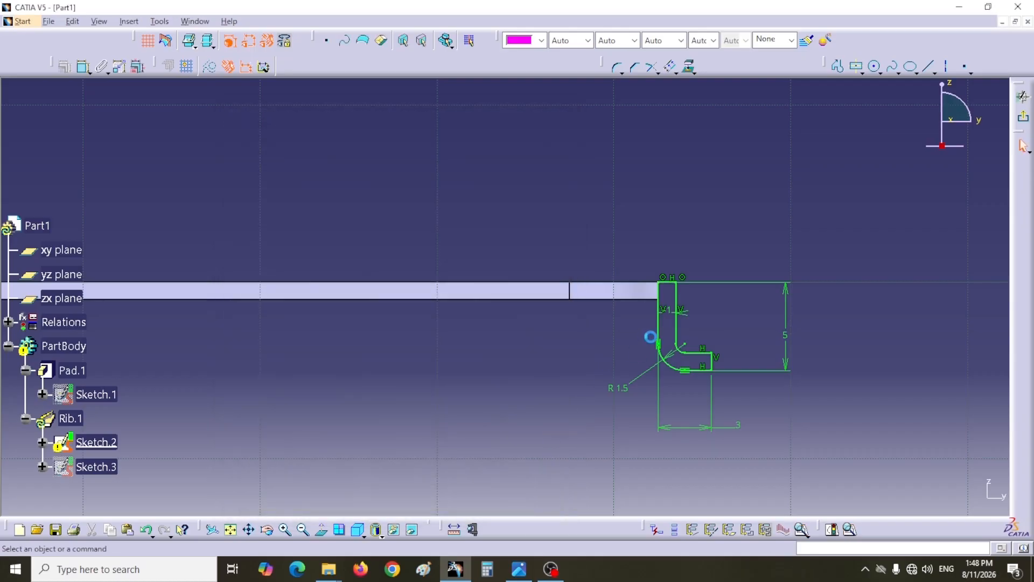
- Detach the rim profile by deleting its two coincidence constraints and the old projected corner point, shifting it about 2.65 mm off the plate
click(685, 278)
click(663, 276)
key(Delete)
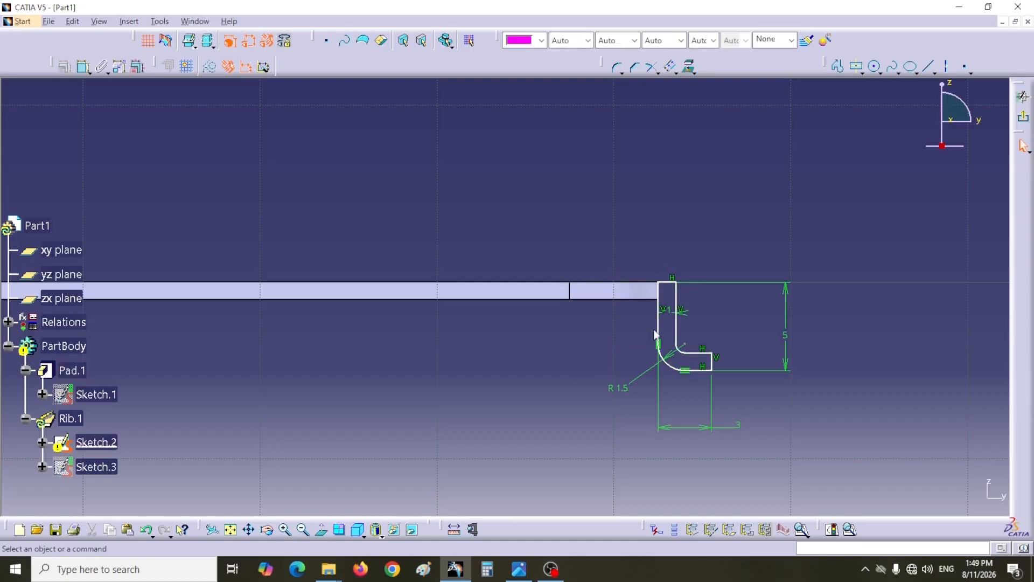
drag(658, 327, 708, 328)
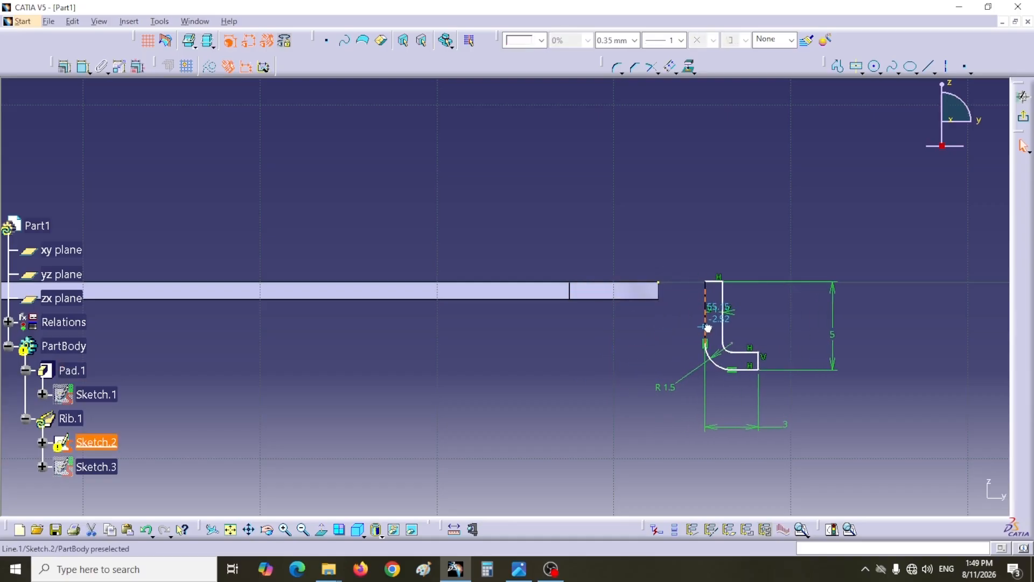
click(641, 361)
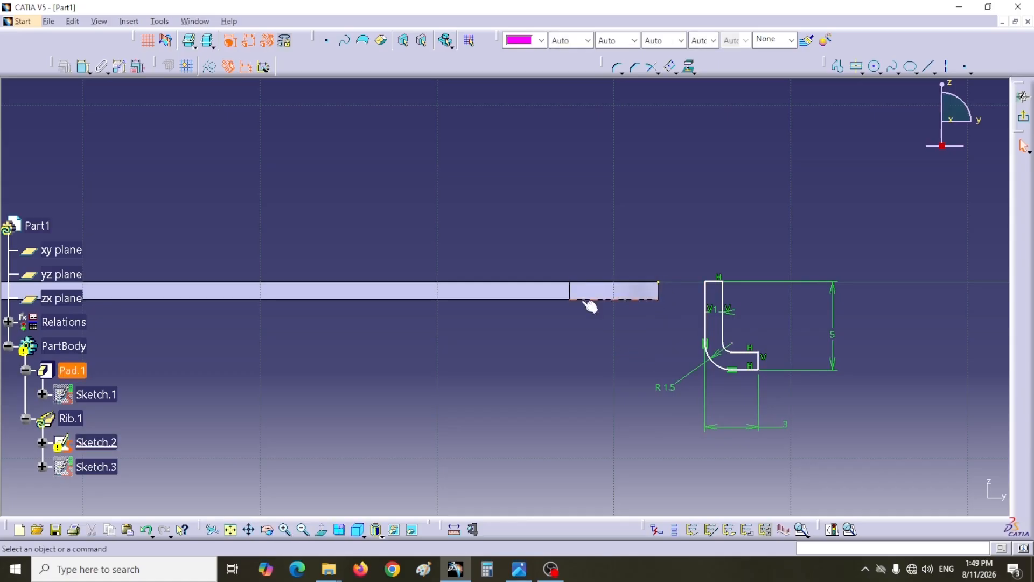
click(660, 282)
key(Delete)
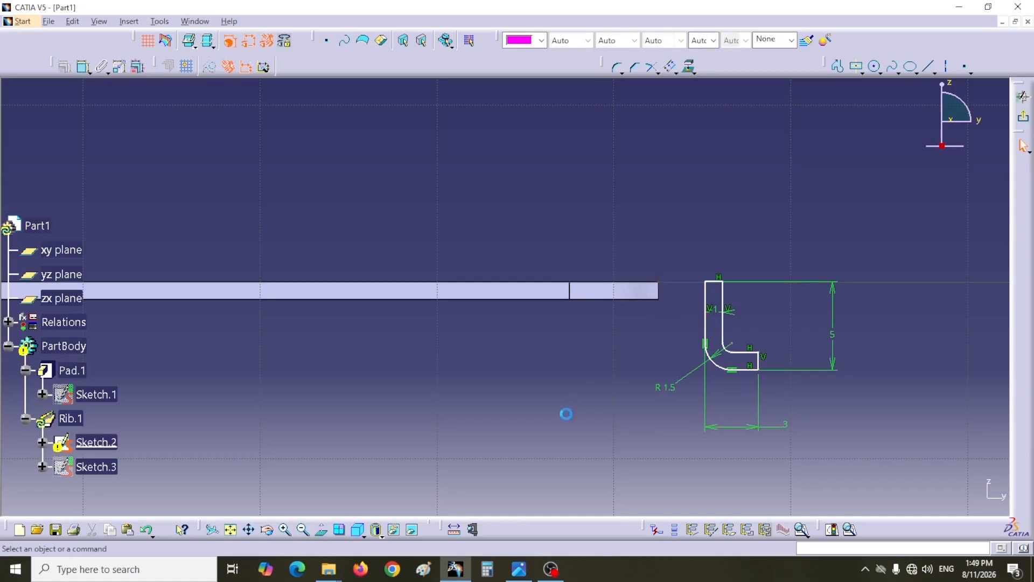
- Make the rim profile's short top line coincident with the plate's top edge
click(83, 67)
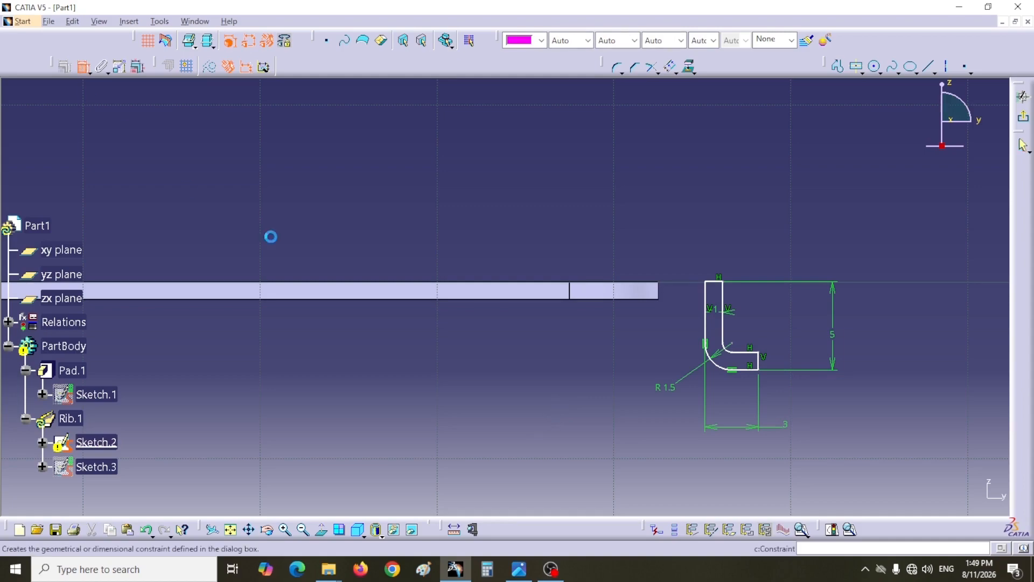
click(715, 289)
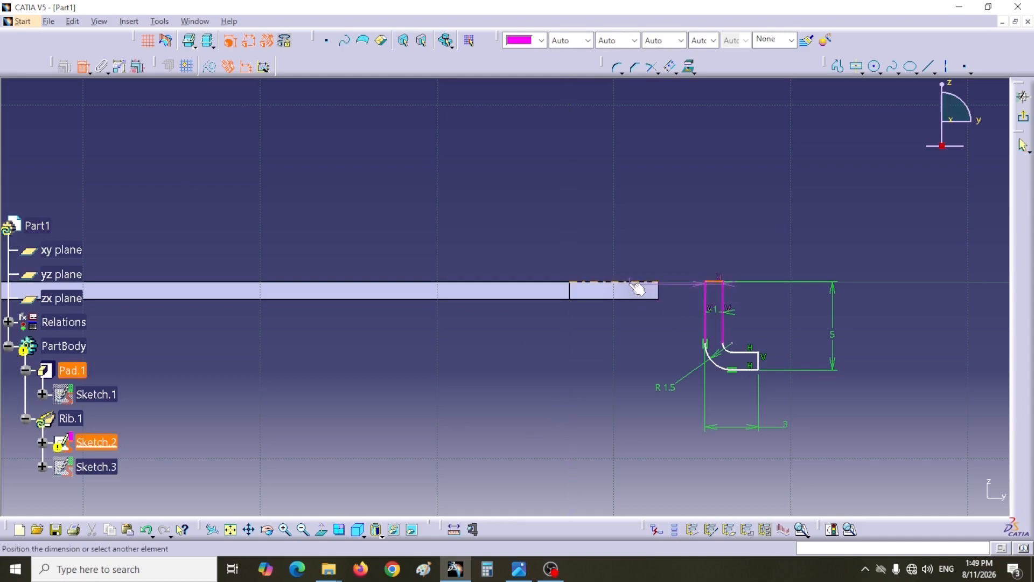
click(633, 282)
right_click(652, 222)
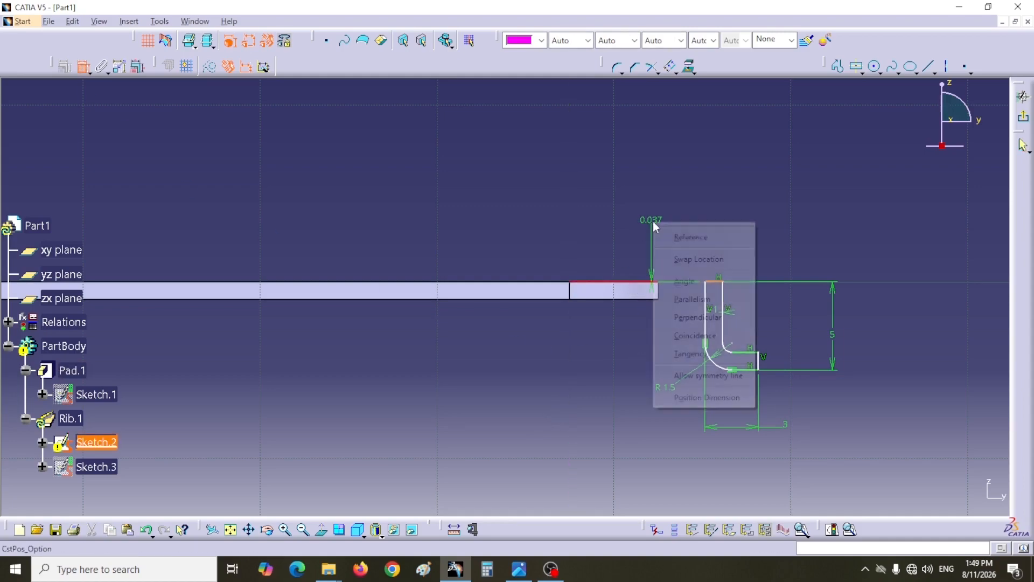
click(691, 337)
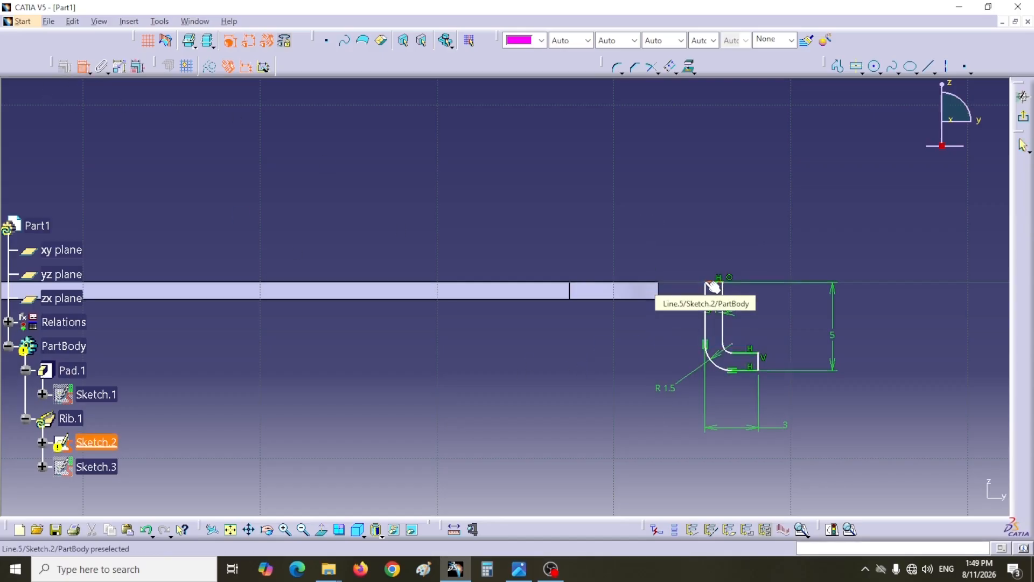
- Make the rim profile's plate-side top corner coincident with the plate's upper corner, then exit the sketch
click(711, 285)
click(662, 289)
right_click(675, 259)
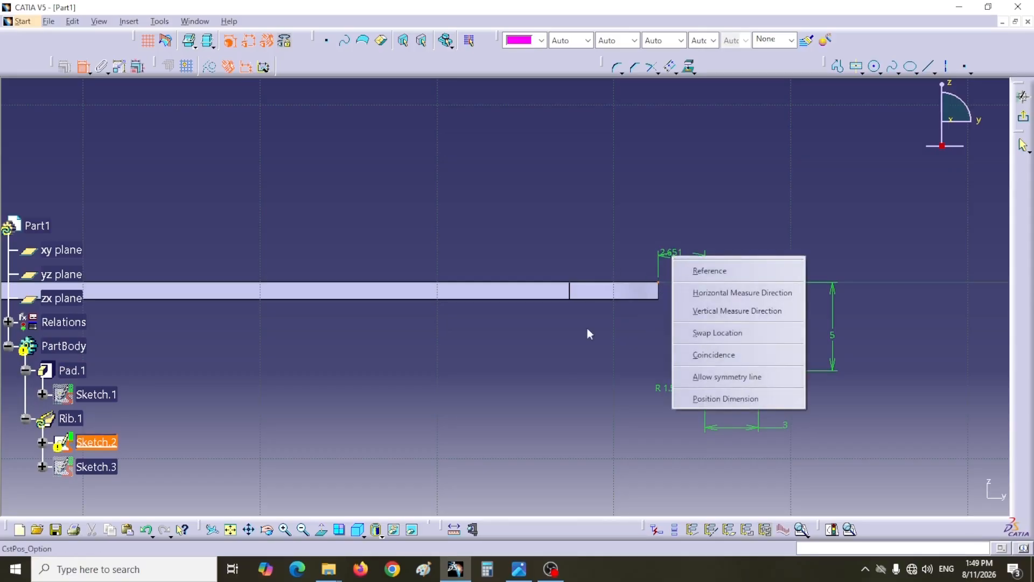
click(706, 351)
click(1023, 116)
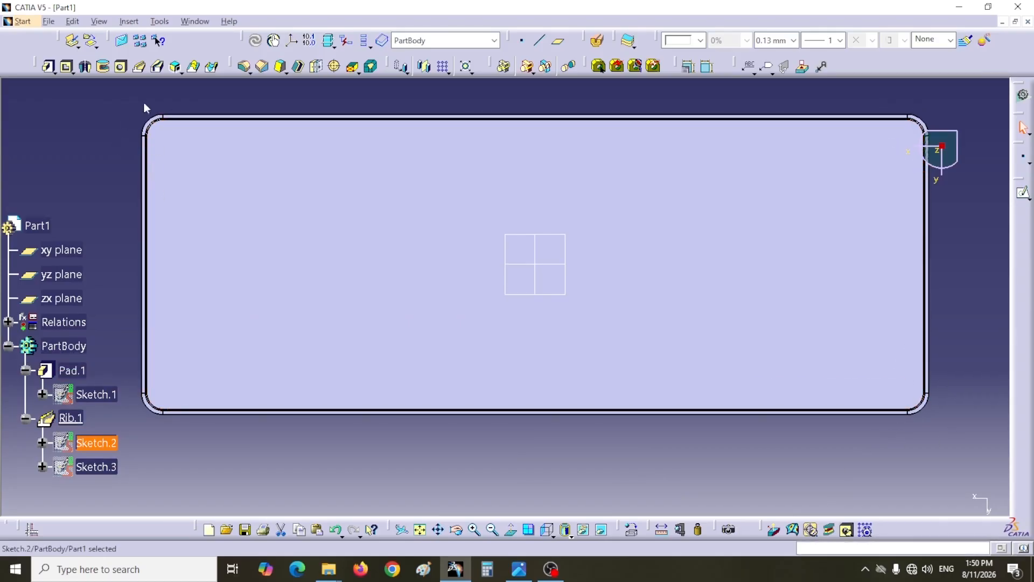
- Examine the plate and the swept rim from a tilted angle and from standard side and isometric views
middle_drag(434, 485, 447, 421)
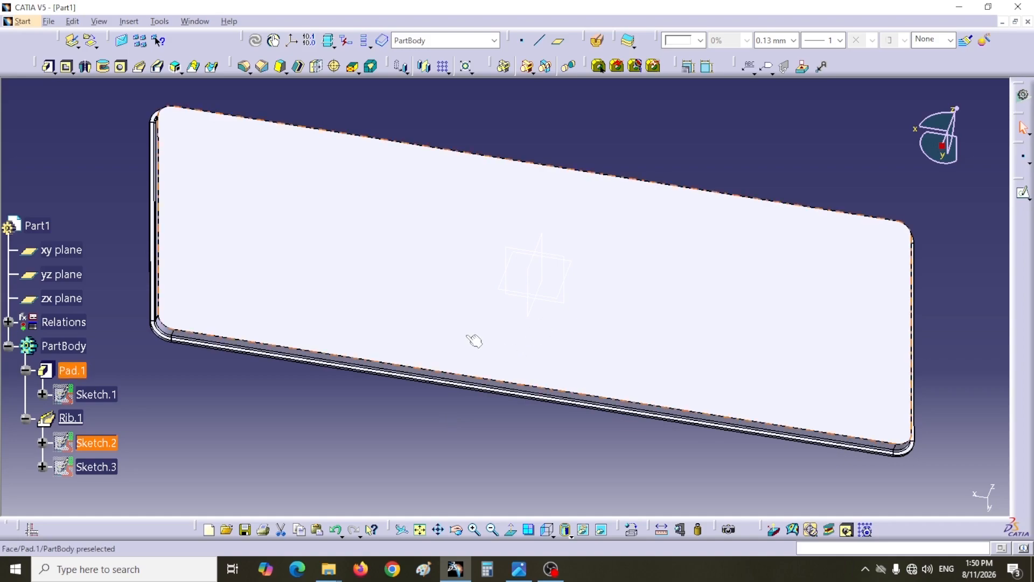
click(552, 535)
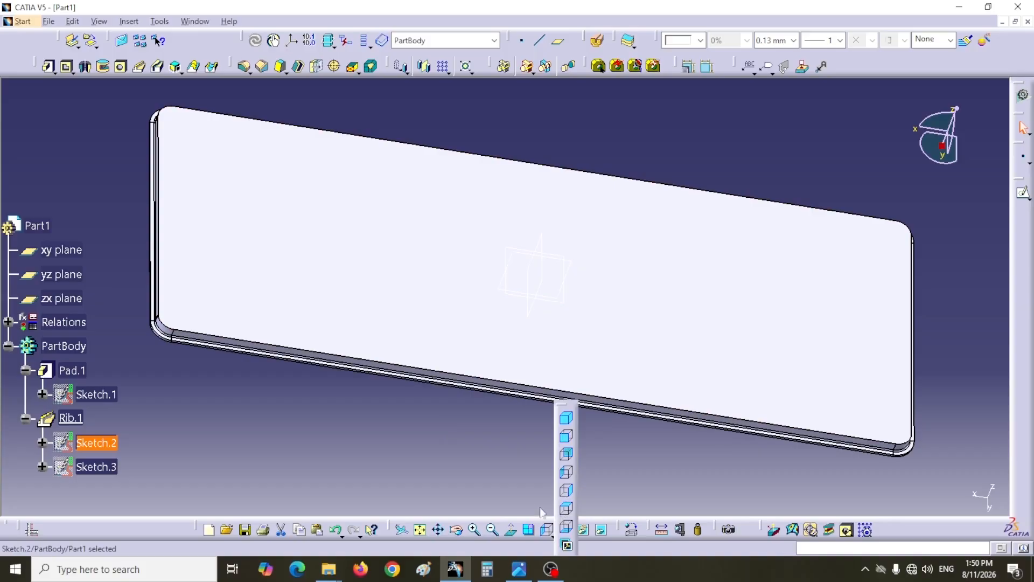
click(565, 492)
middle_drag(428, 406, 405, 273)
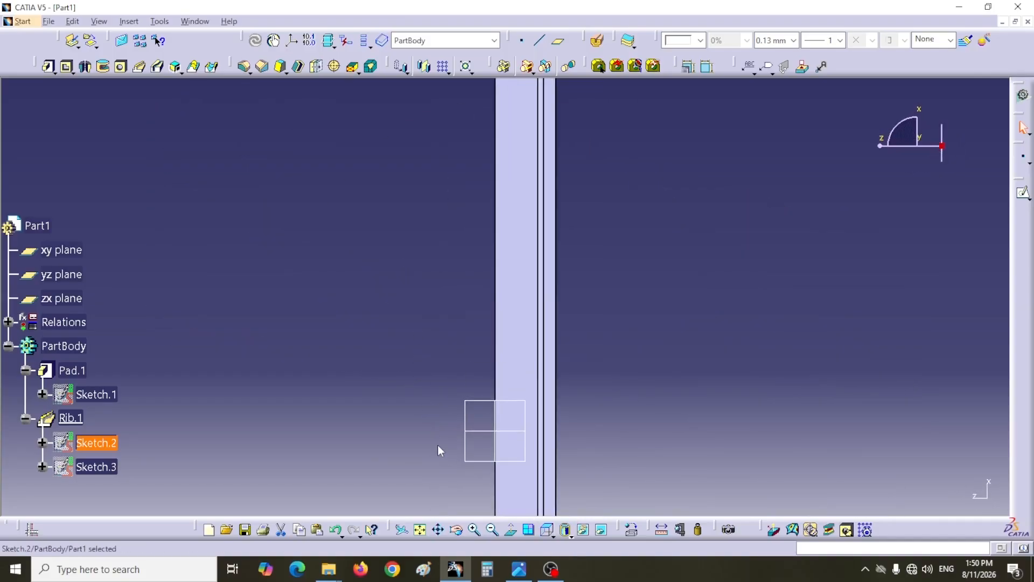
middle_drag(440, 451, 441, 337)
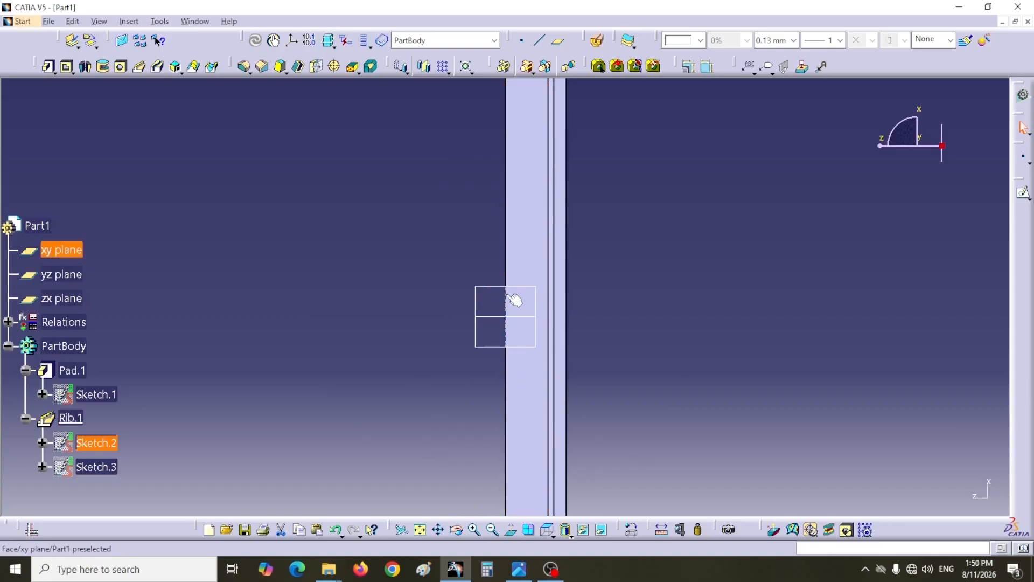
click(551, 533)
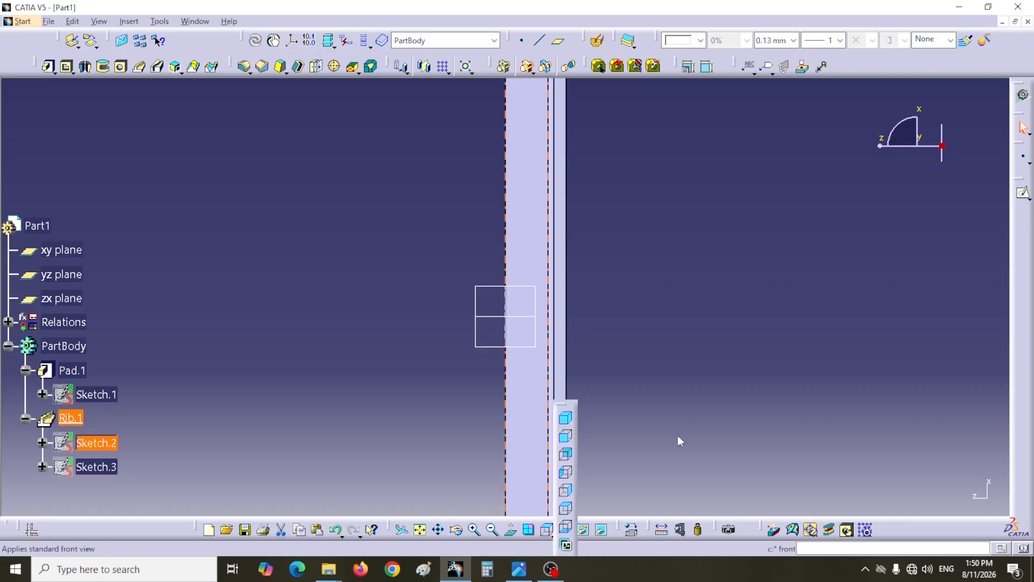
click(565, 436)
middle_drag(570, 436, 579, 539)
middle_drag(599, 453, 616, 441)
- Insert a new body for the tray cell and open a sketch on the xy plane
scroll(616, 442, up, 1)
click(129, 21)
click(149, 64)
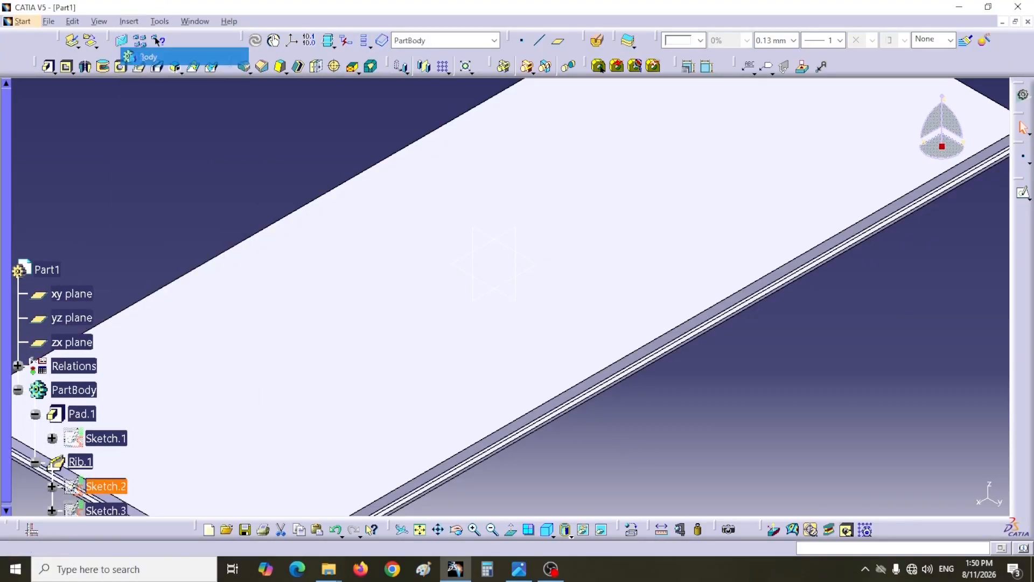
scroll(154, 170, down, 4)
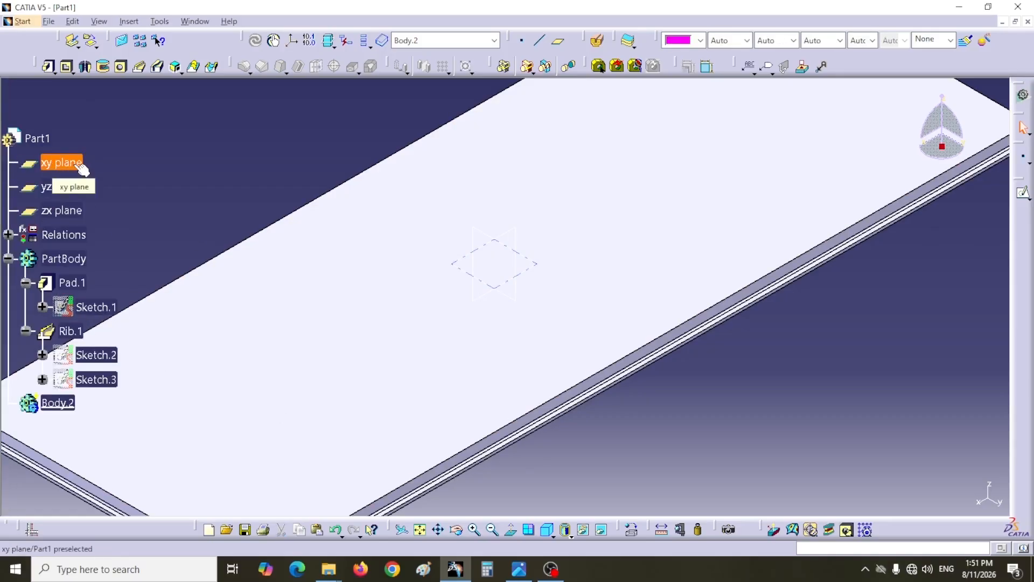
click(82, 169)
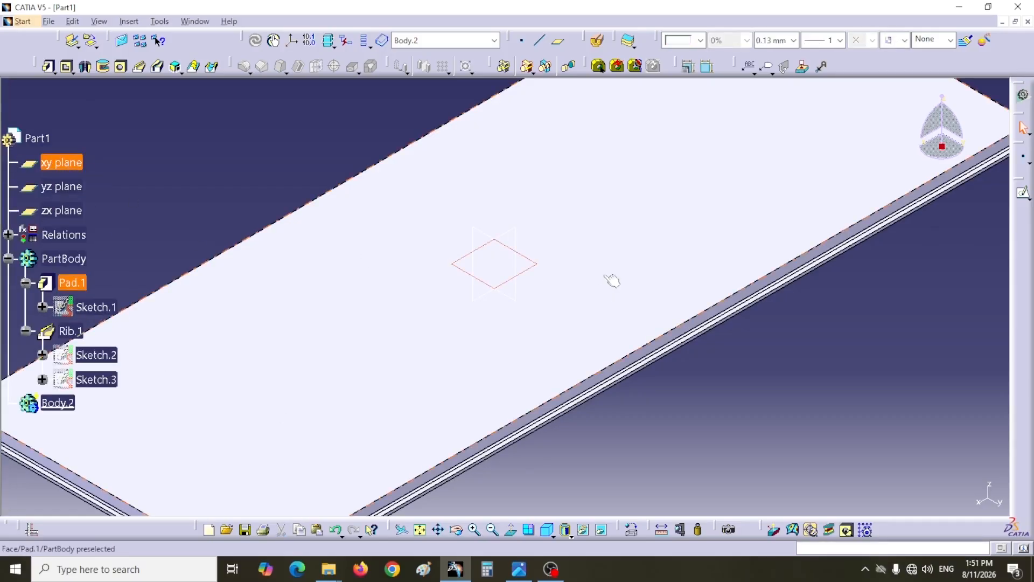
click(1024, 193)
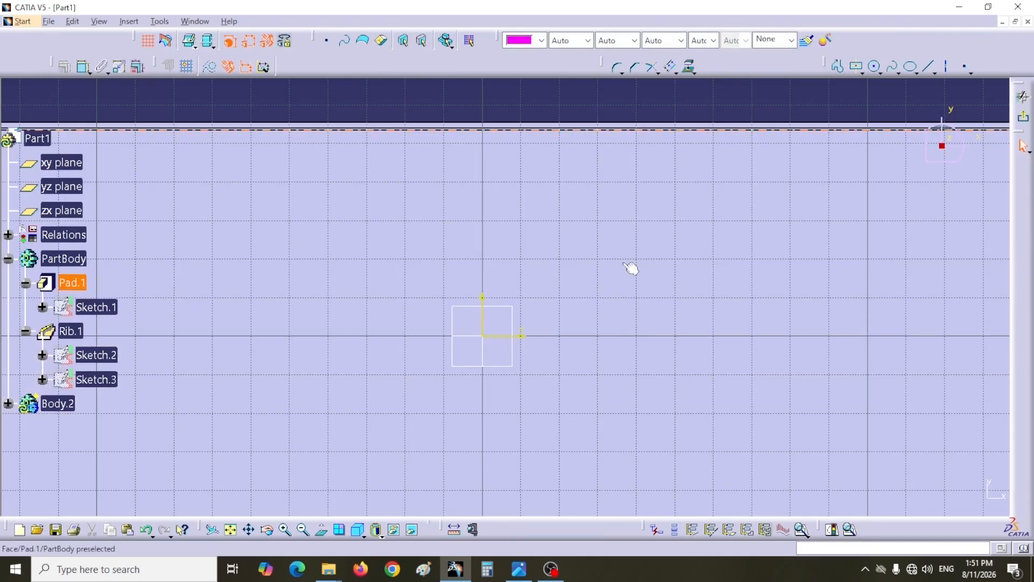
- Sketch a centered rectangle about 92 × 55 mm on the sketch origin
middle_drag(652, 265, 674, 337)
click(857, 66)
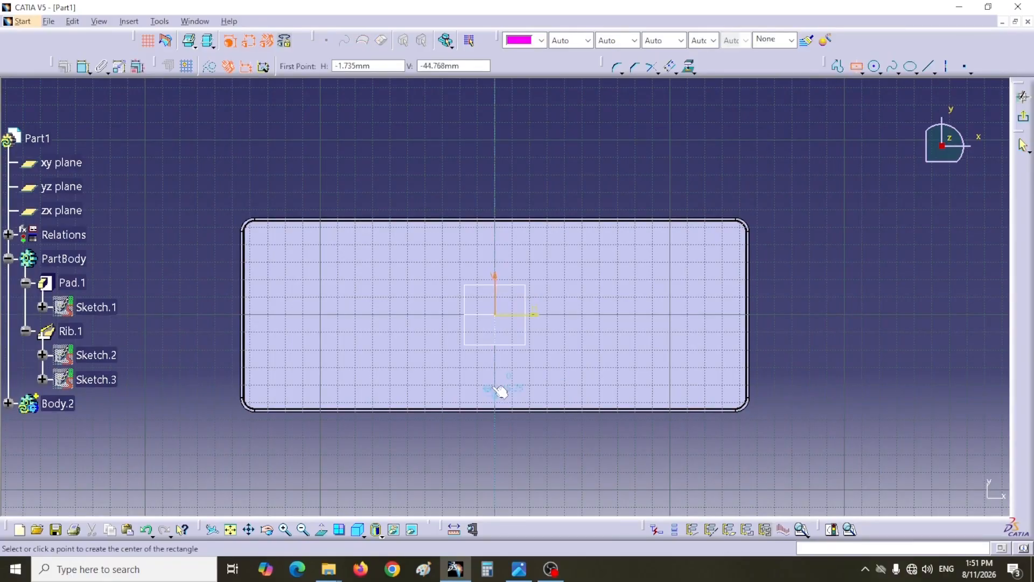
click(498, 315)
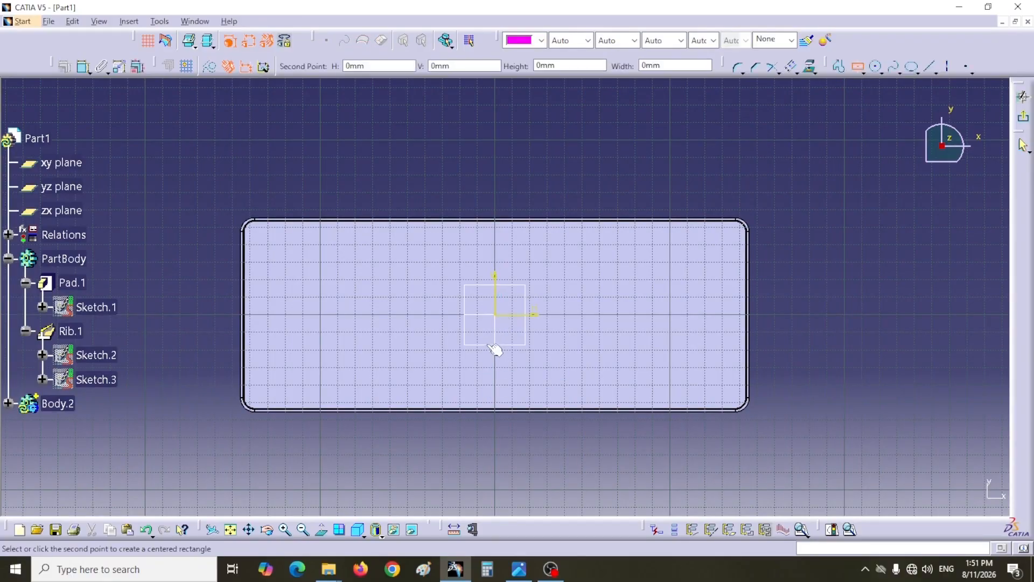
click(415, 363)
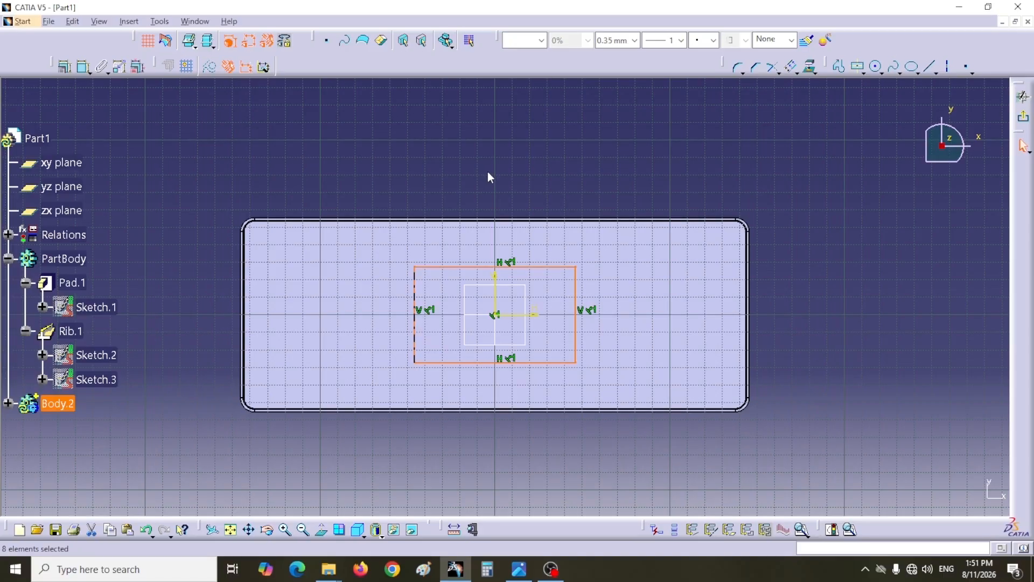
click(487, 173)
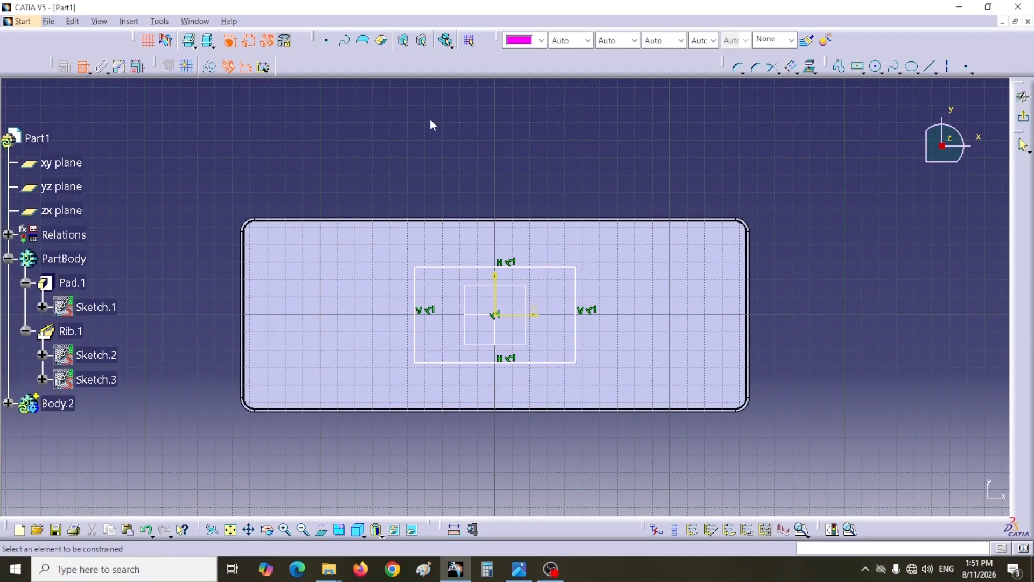
- Dimension the rectangle's vertical side and set it to 45 mm
click(416, 329)
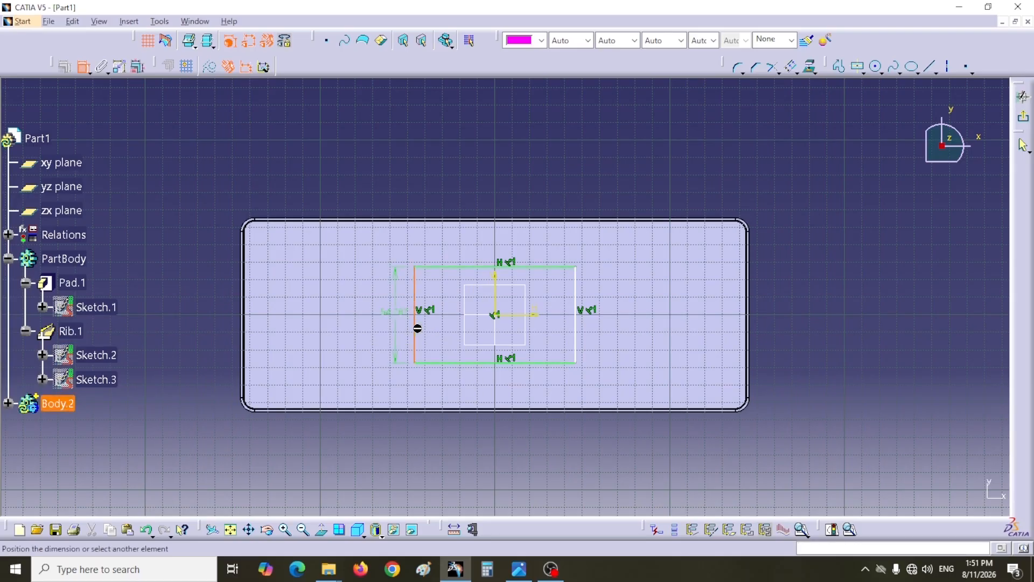
click(201, 327)
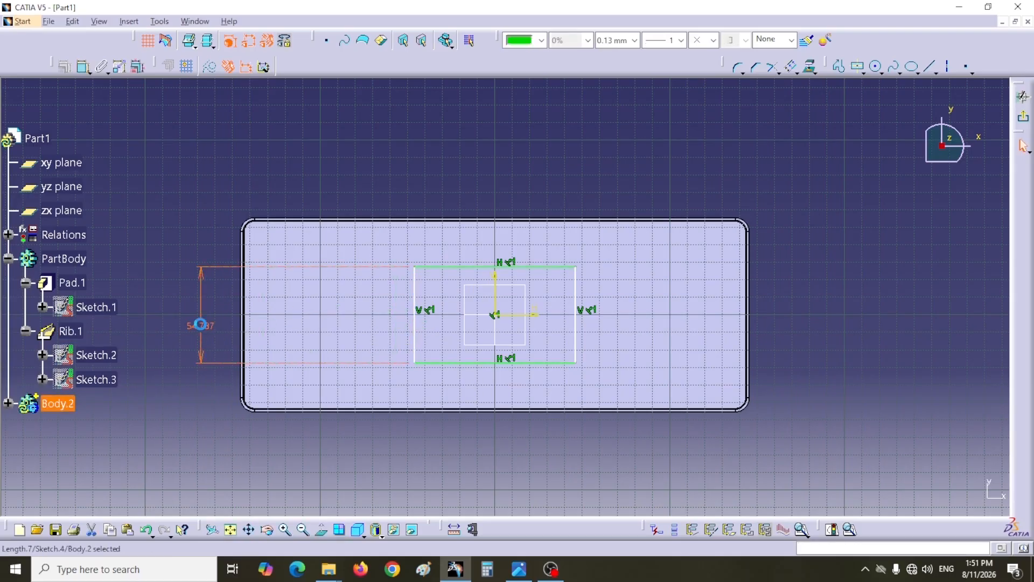
text(4)
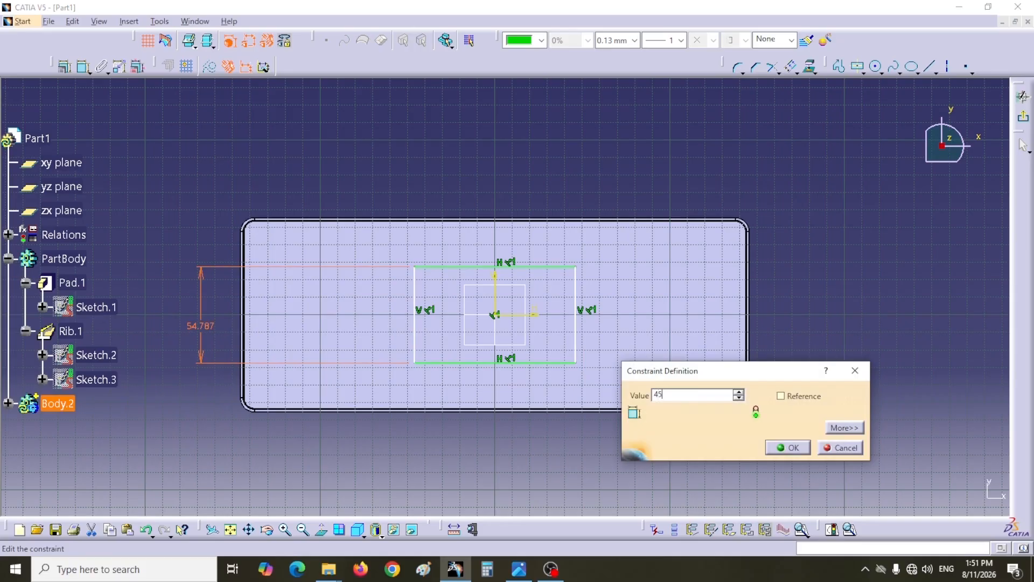
text(5)
key(Return)
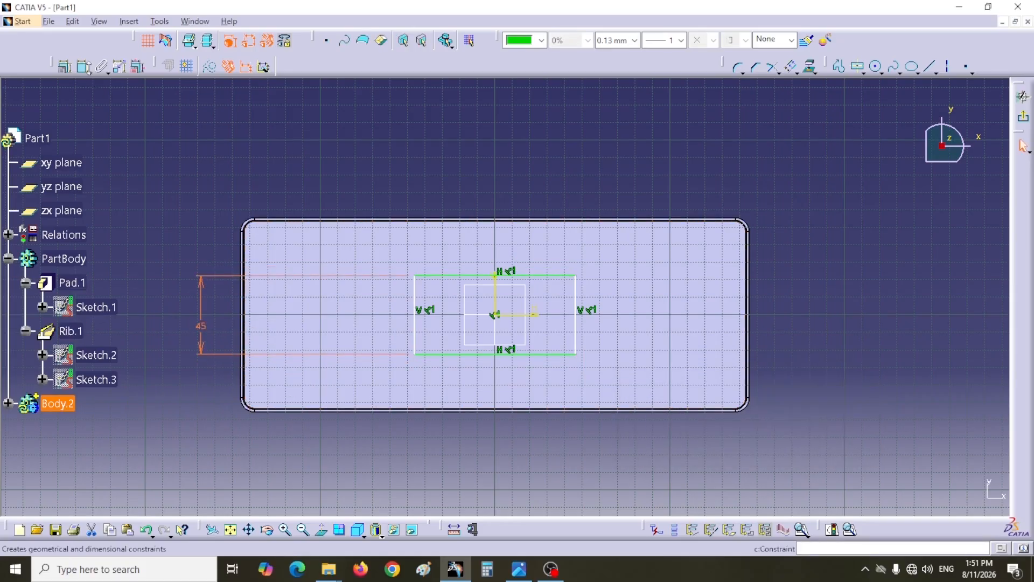
- Dimension the rectangle's horizontal side and set it to 30 mm
click(82, 67)
click(475, 275)
click(479, 183)
double_click(479, 181)
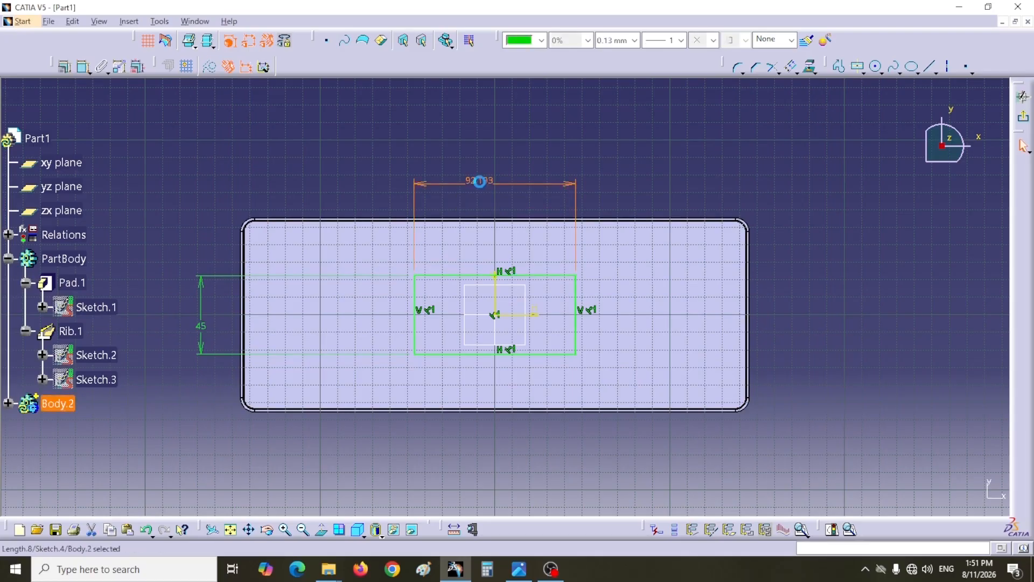
text(30mm)
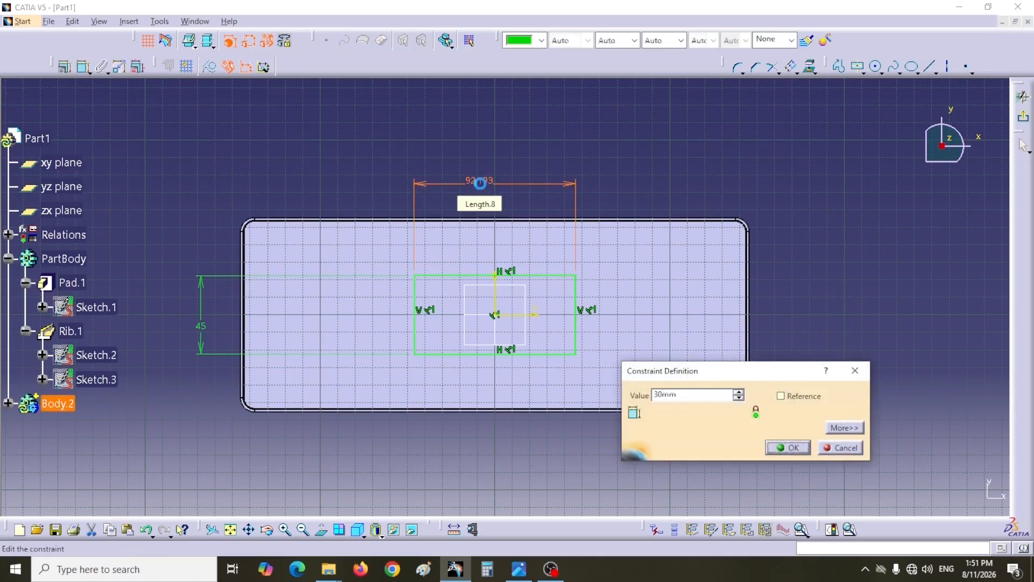
key(Return)
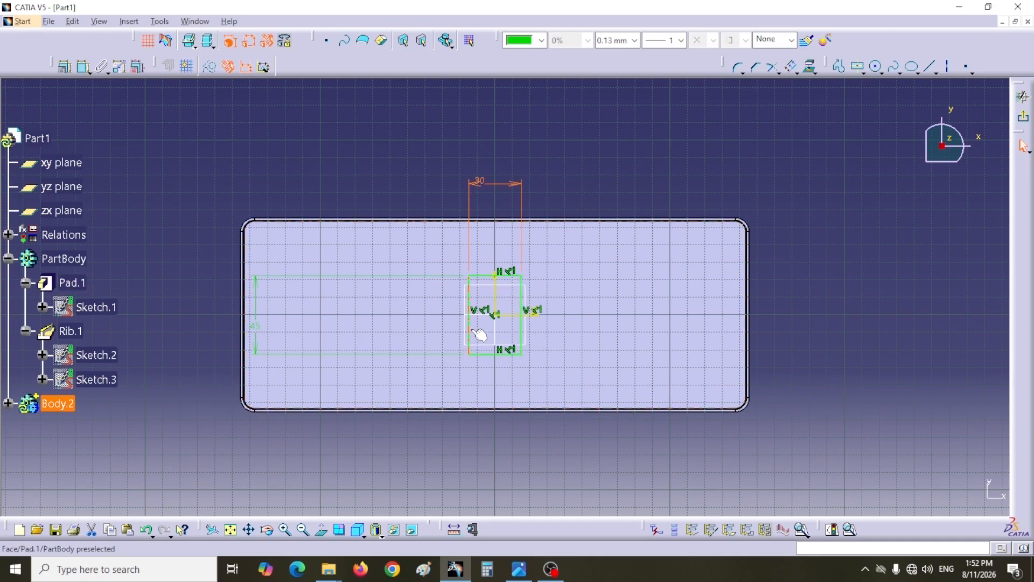
click(476, 193)
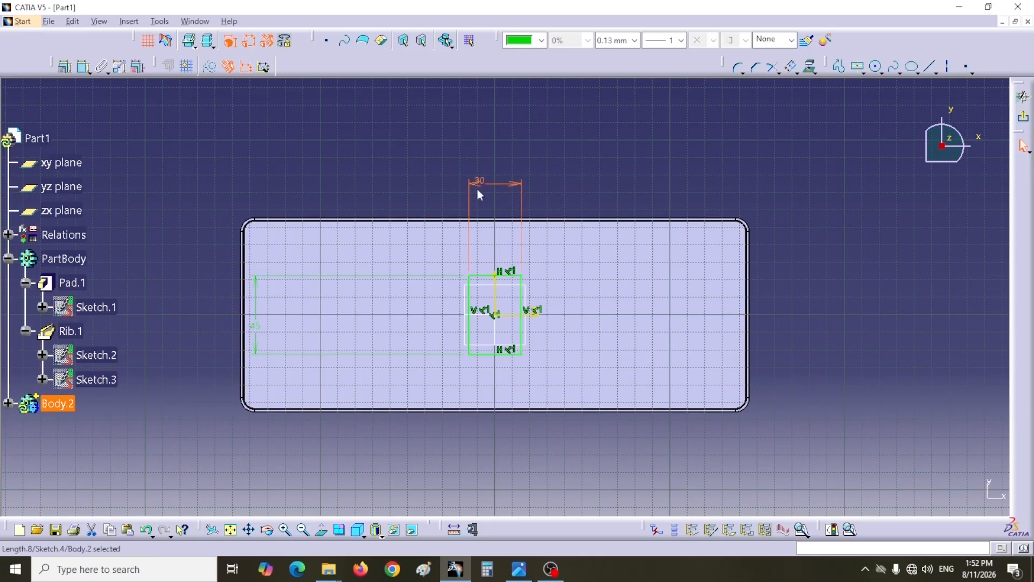
- Consult the practice 15 drawing and round all four rectangle corners at about 12.8 mm radius, converting the length constraints into distances
click(519, 568)
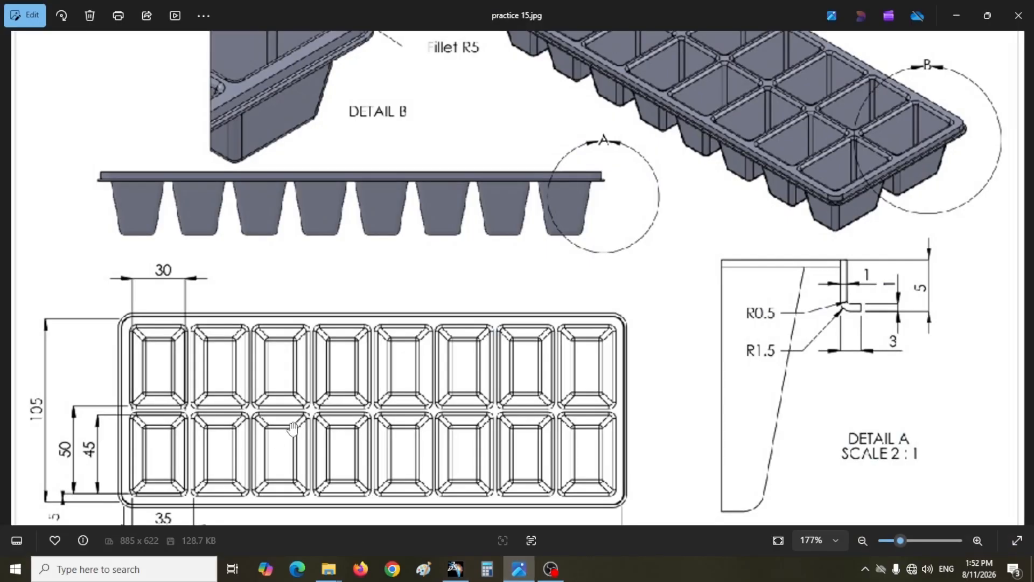
scroll(145, 402, down, 1)
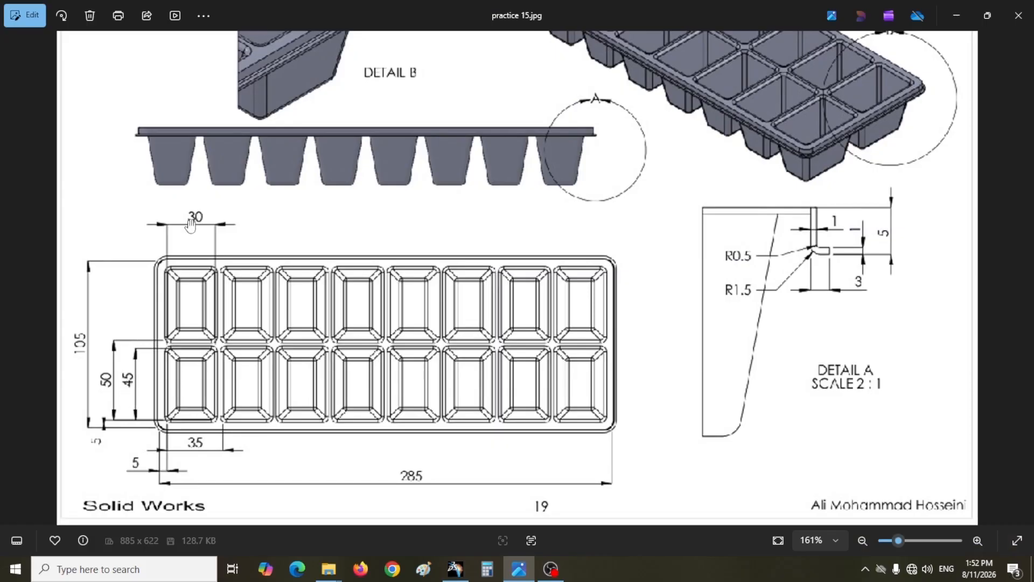
click(455, 569)
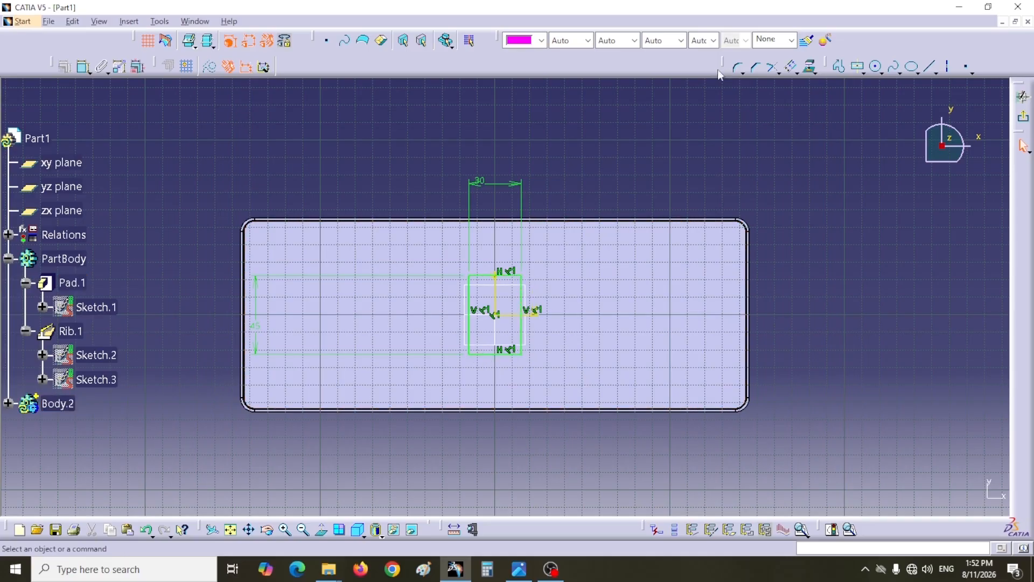
click(429, 288)
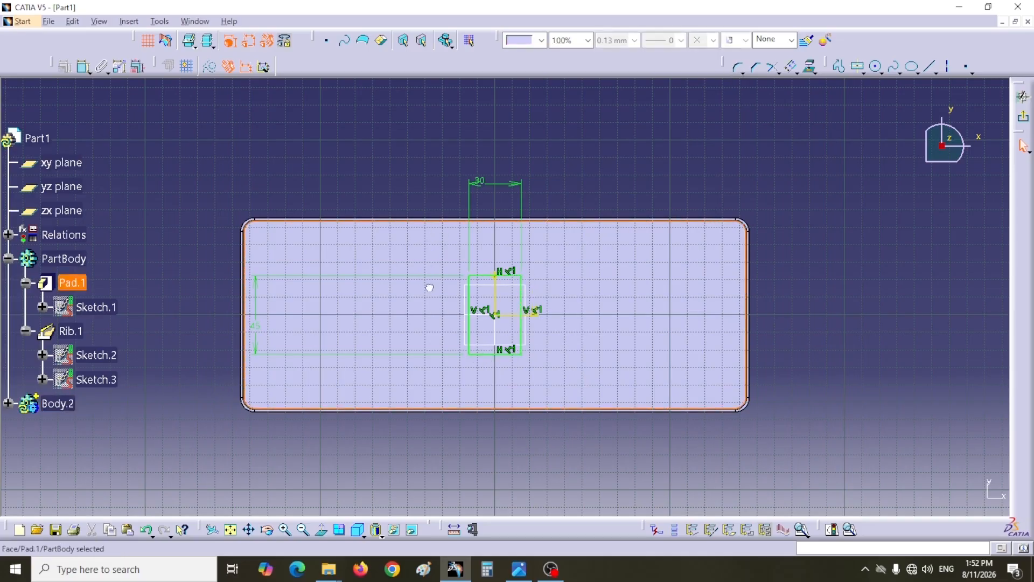
click(420, 222)
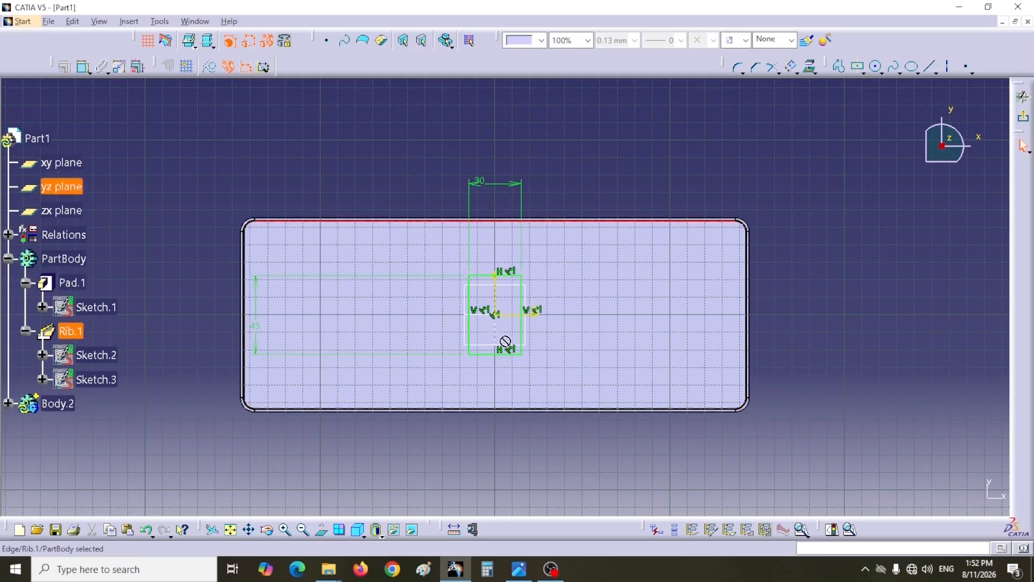
mouse_move(417, 177)
mouse_down()
mouse_move(429, 261)
mouse_move(503, 367)
mouse_move(551, 376)
mouse_up()
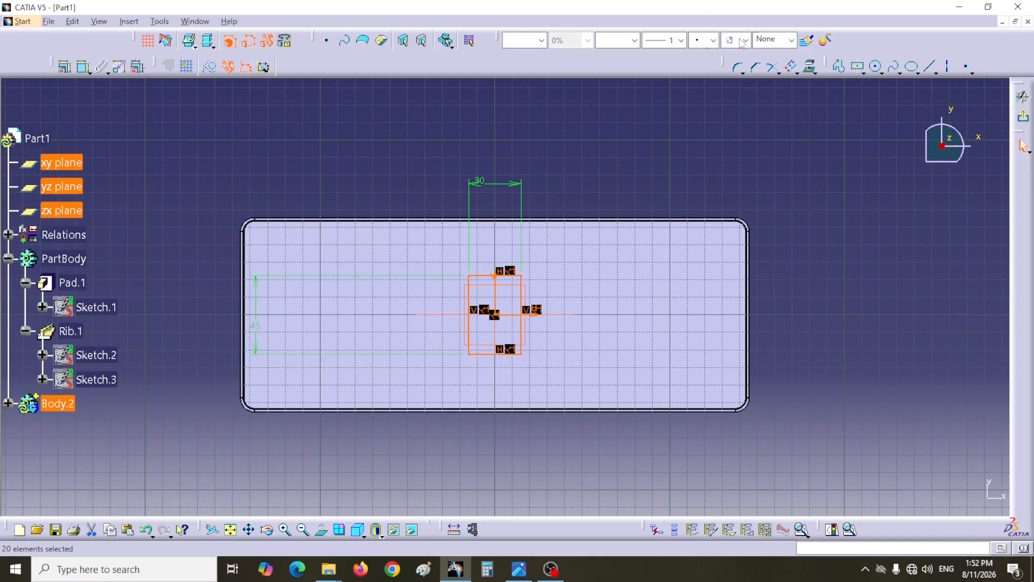
click(738, 67)
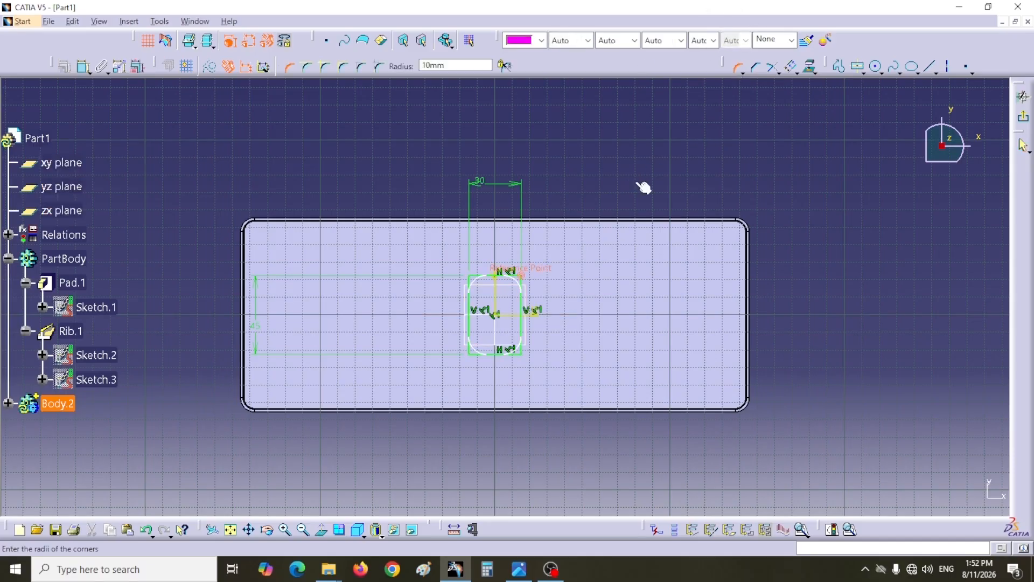
click(521, 287)
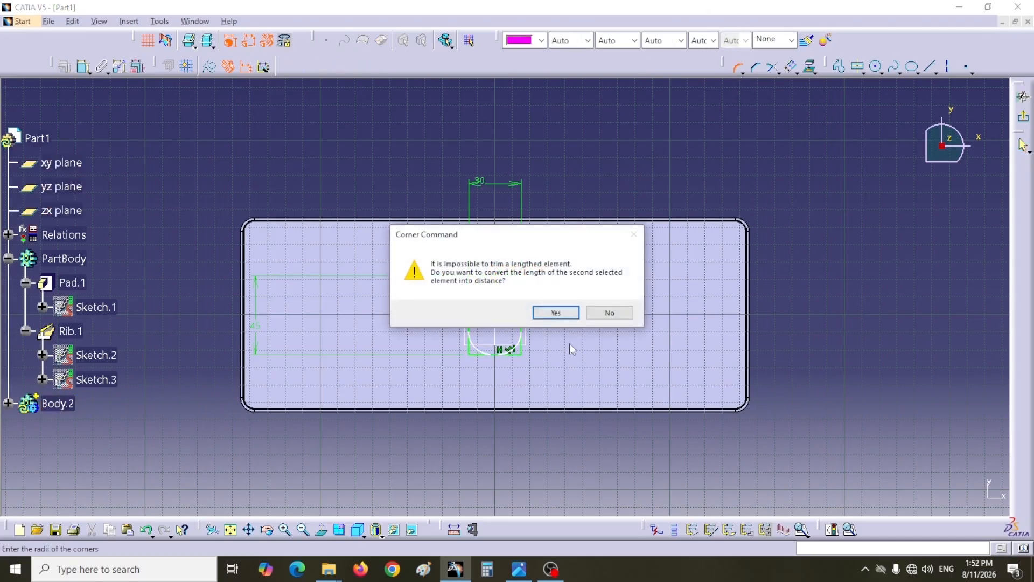
click(564, 314)
click(568, 319)
click(550, 310)
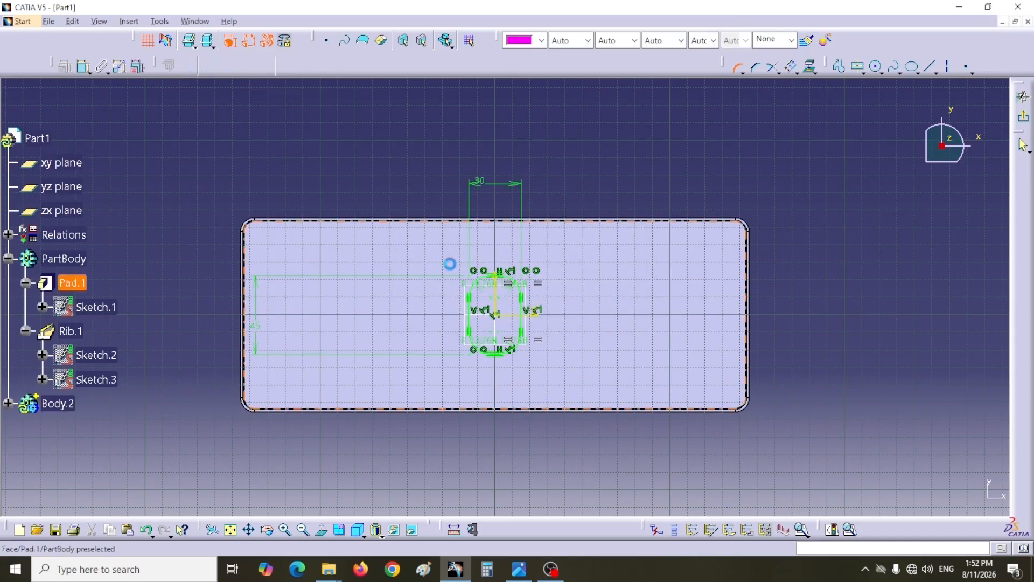
- Set the rectangle's corner radius to 2 mm and exit the sketch
ctrl+middle_drag(544, 150, 545, 79)
scroll(545, 80, up, 1)
double_click(520, 272)
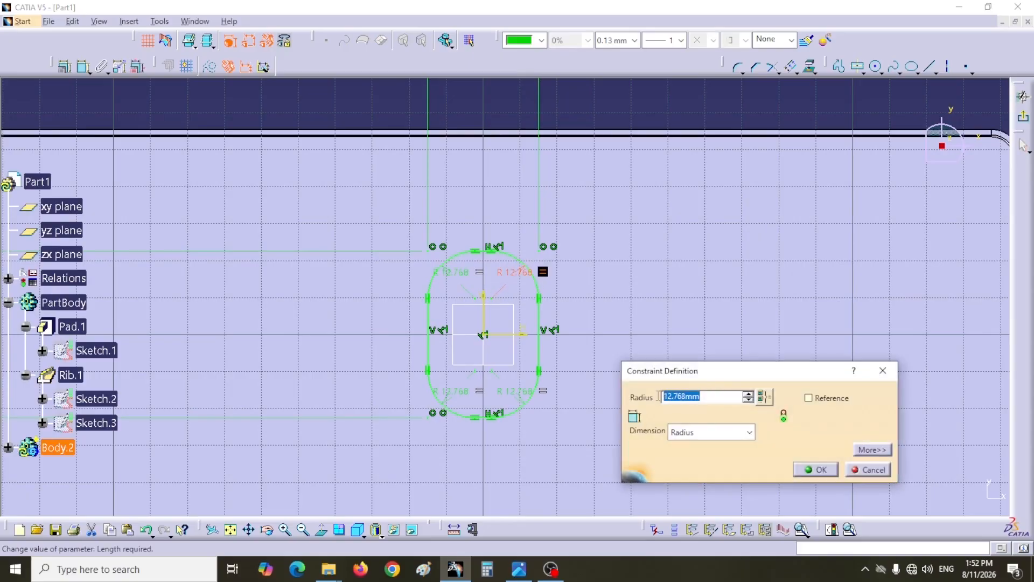
text(2)
key(Return)
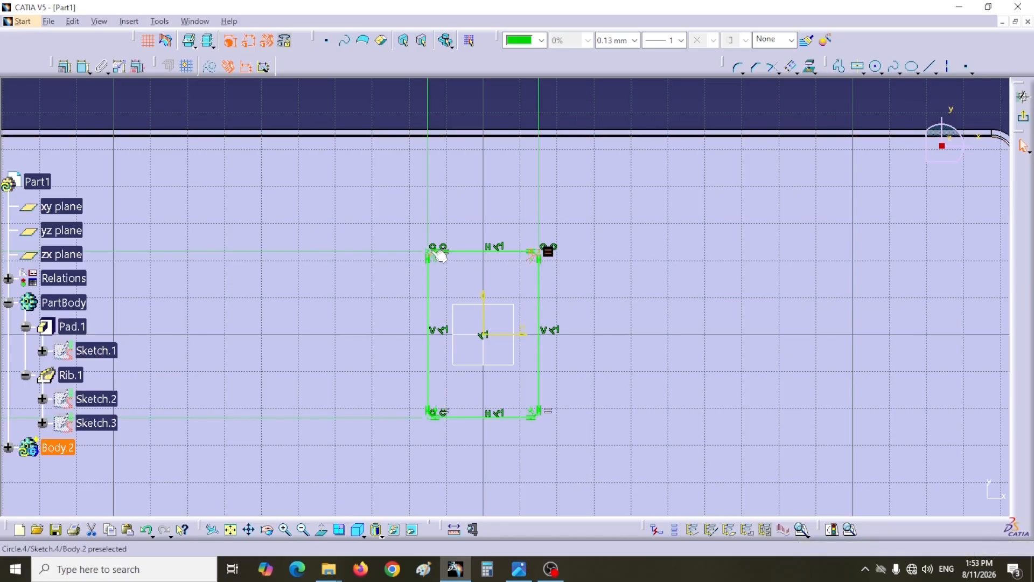
click(1025, 129)
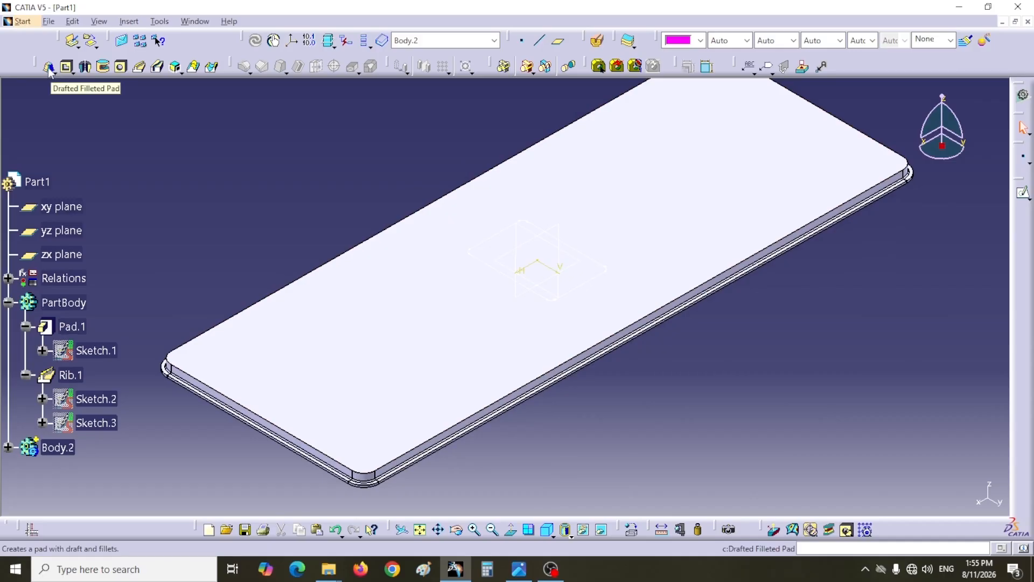
- Start a Drafted Filleted Pad on the 30 × 45 mm cell sketch, reverse its direction downward and set the first limit length to 35 mm
click(48, 68)
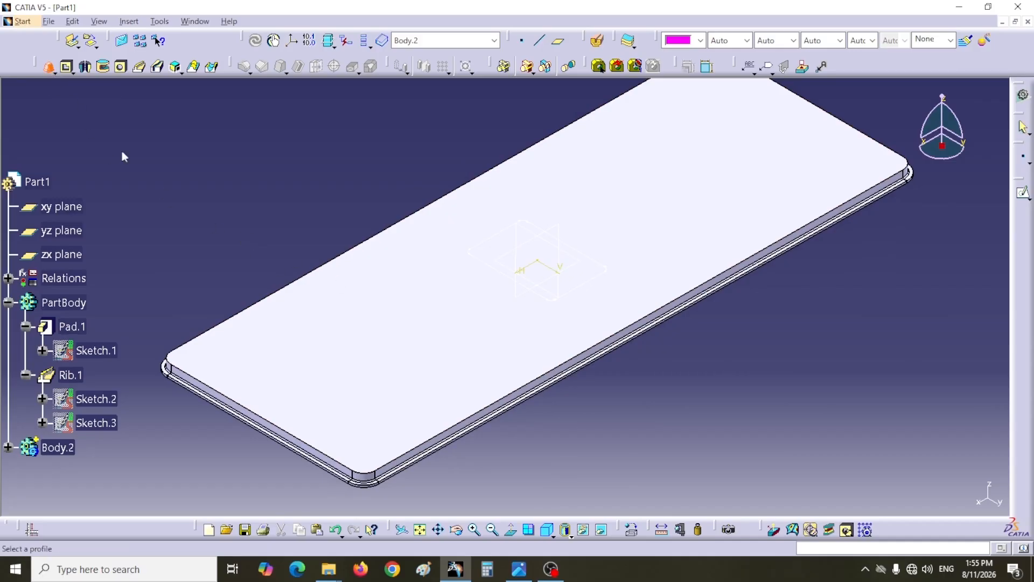
click(593, 282)
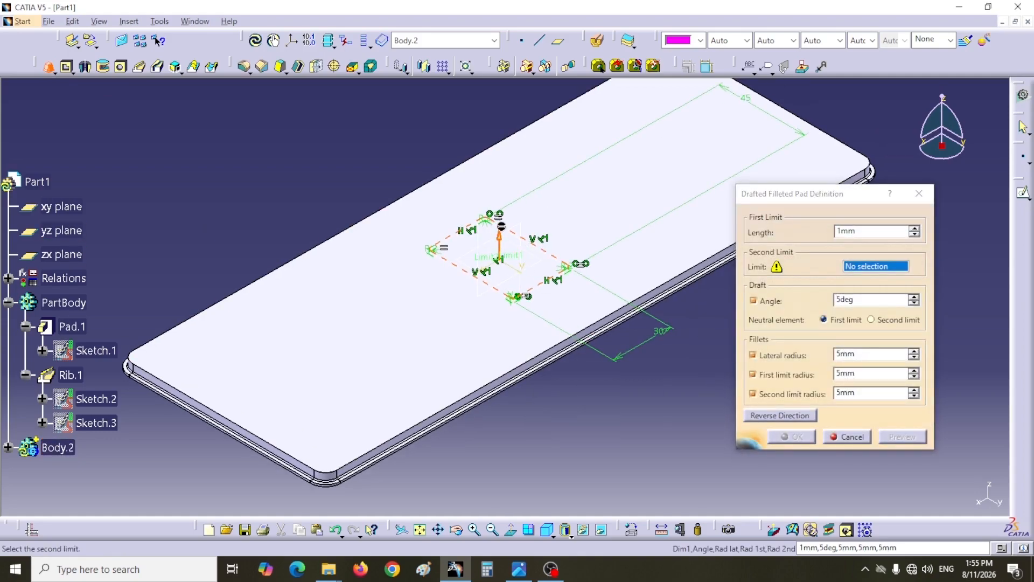
click(501, 242)
double_click(838, 232)
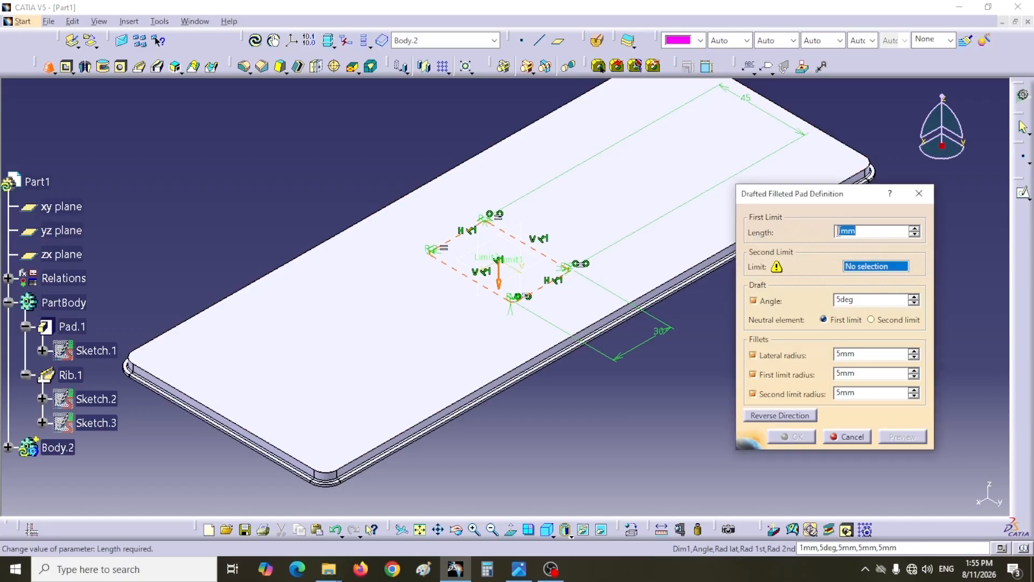
text(35)
key(Tab)
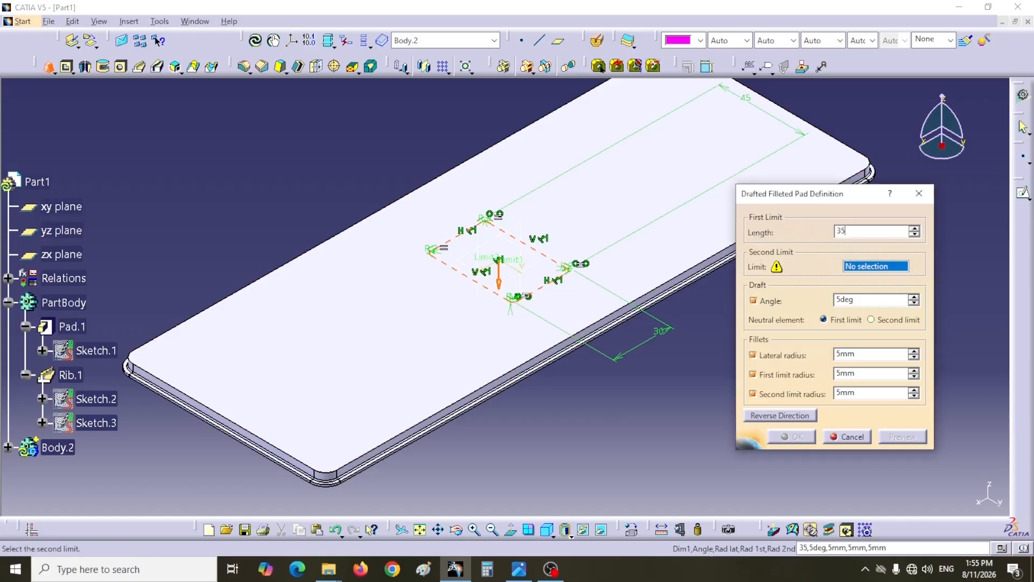
- Check the draft on the practice 15 drawing, then set a 10° angle, the xy plane as second limit and the second limit as neutral element
click(519, 570)
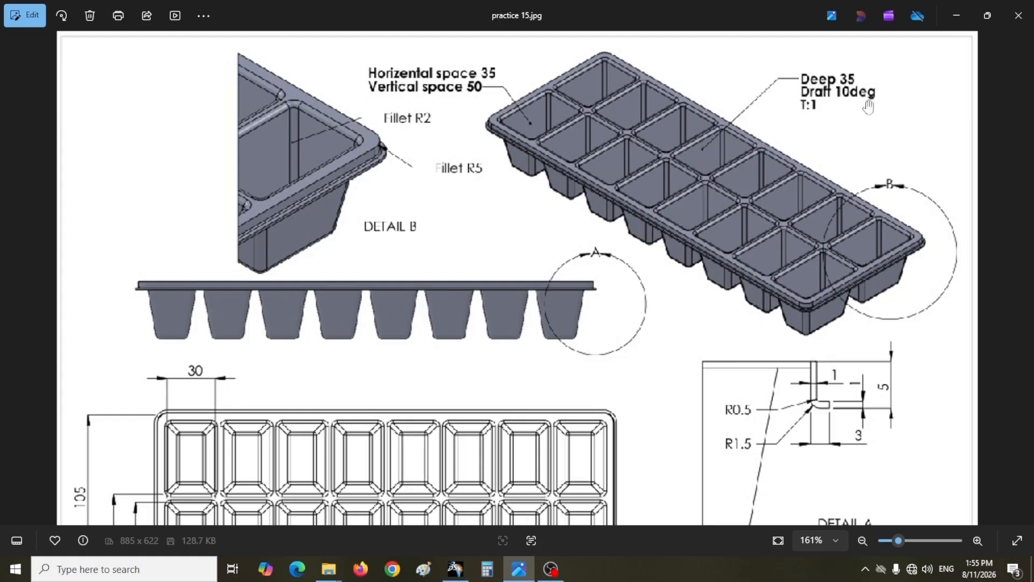
click(455, 570)
drag(860, 301, 832, 300)
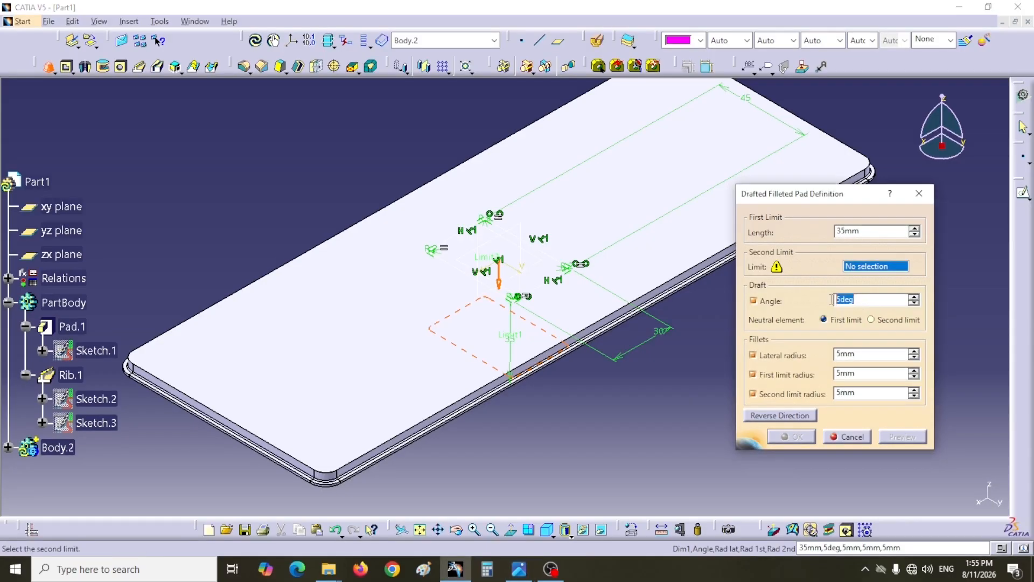
text(10)
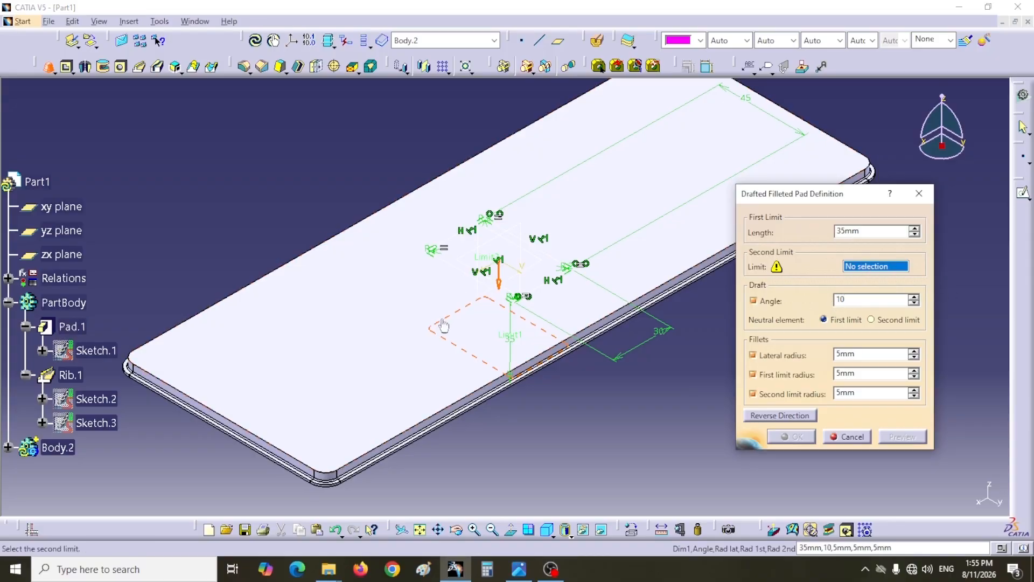
click(74, 210)
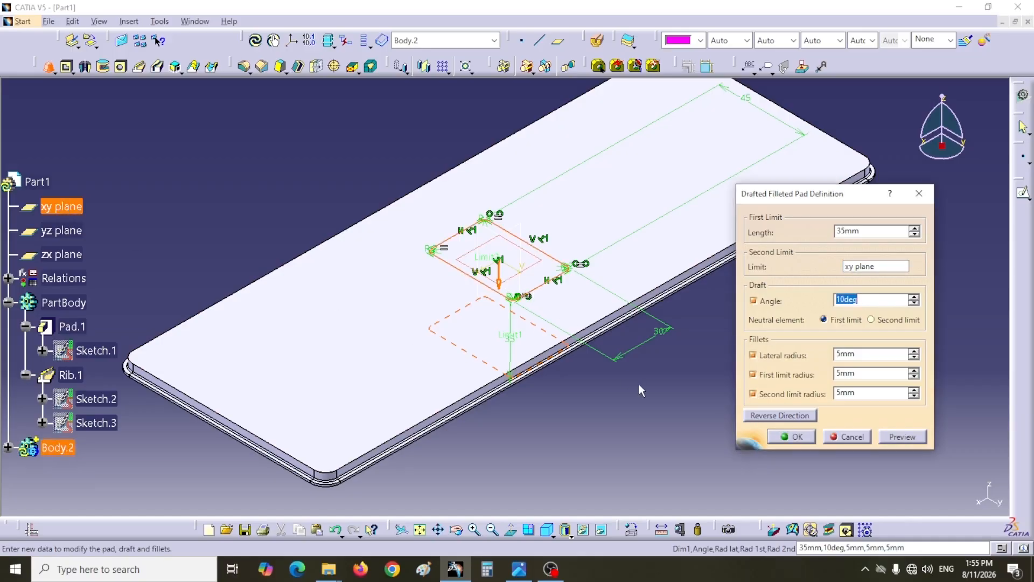
click(878, 322)
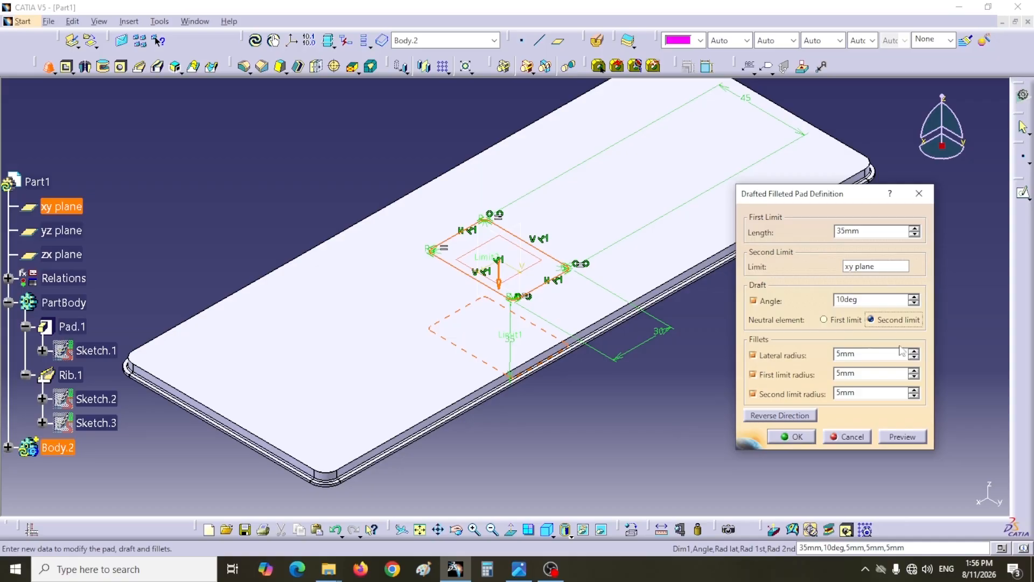
- Set the lateral, first limit and second limit fillet radii to 2 mm and create the drafted filleted pad
double_click(839, 354)
text(2)
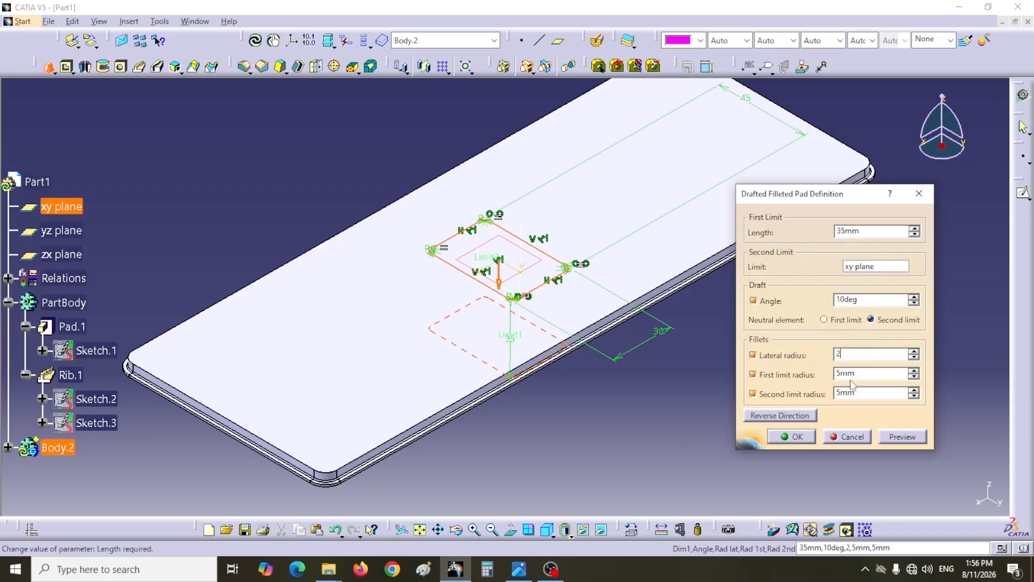
double_click(850, 373)
text(2)
double_click(858, 391)
text(2)
click(808, 434)
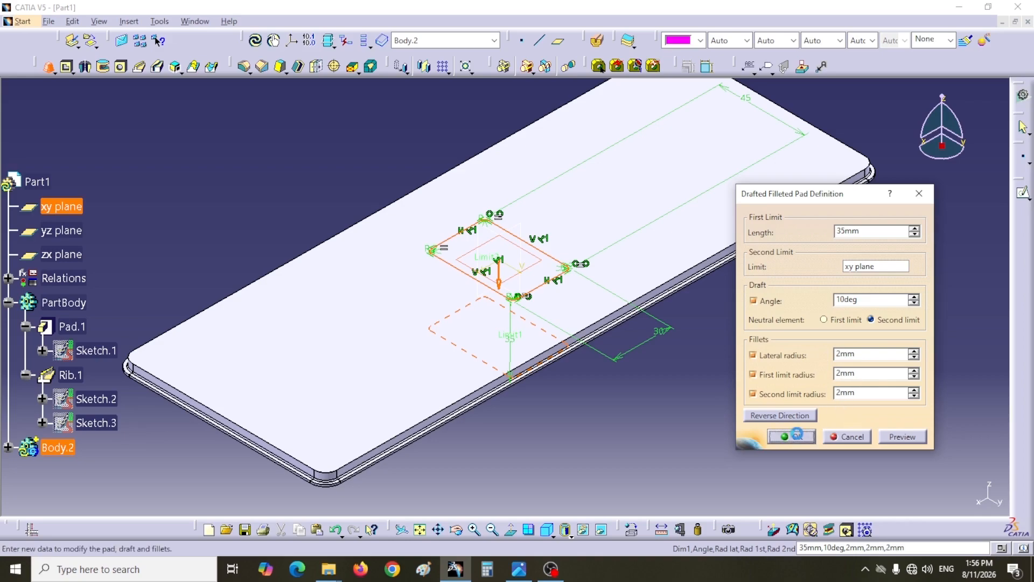
- Inspect the new cell body and consult the practice 15 drawing for the cell spacing and edge offsets
middle_drag(593, 416, 467, 386)
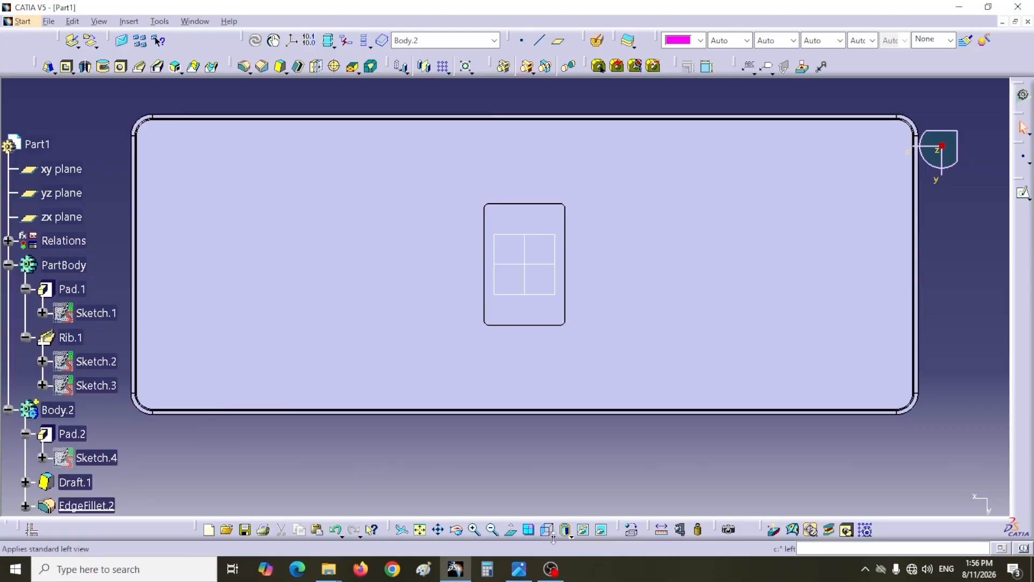
click(552, 536)
middle_drag(519, 457, 450, 460)
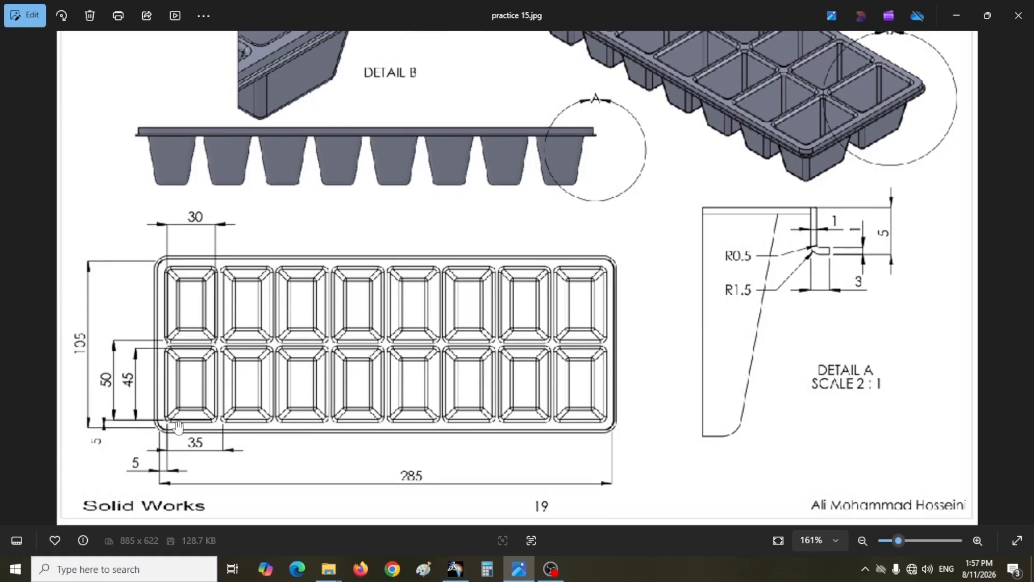
scroll(178, 427, up, 3)
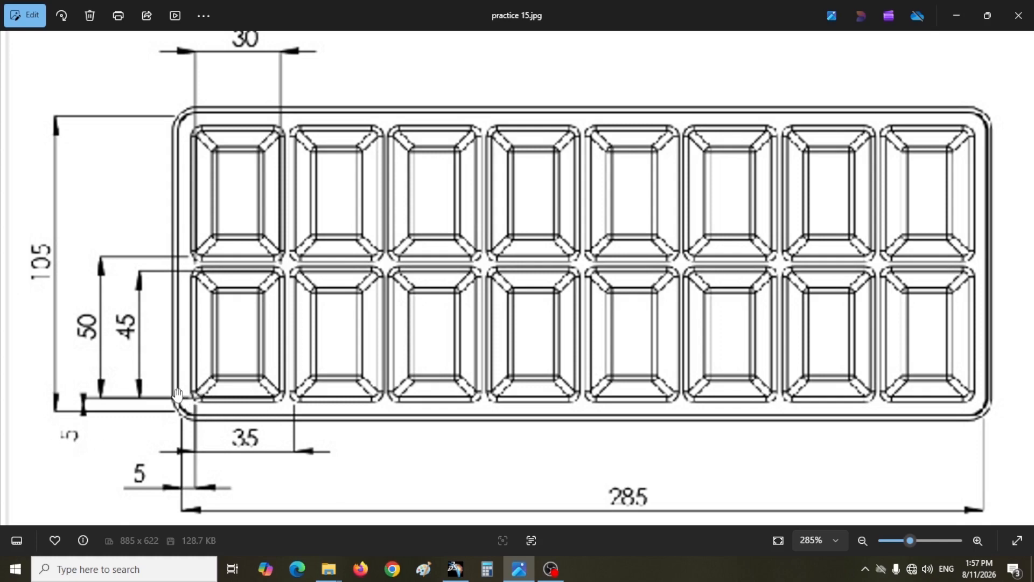
key(alt+Tab)
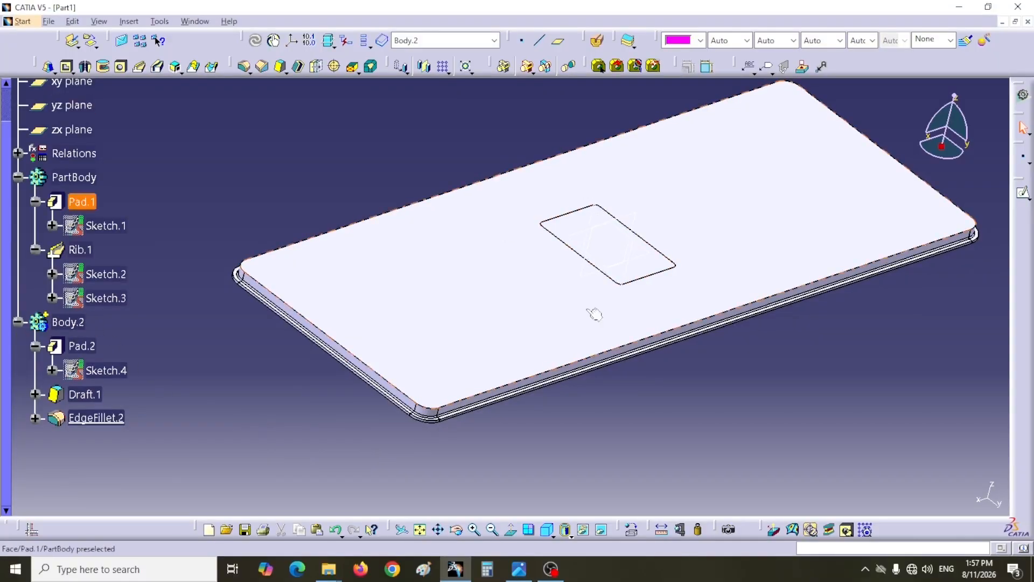
- Measure the distance between the cell outline's two short edges, keeping the measure with its label placed beside the outline
click(554, 535)
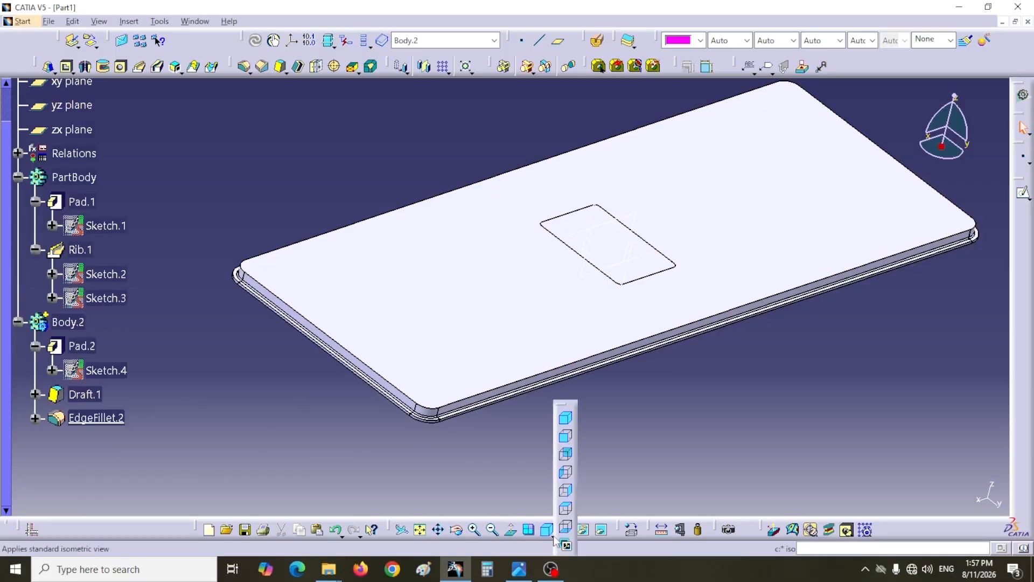
click(565, 479)
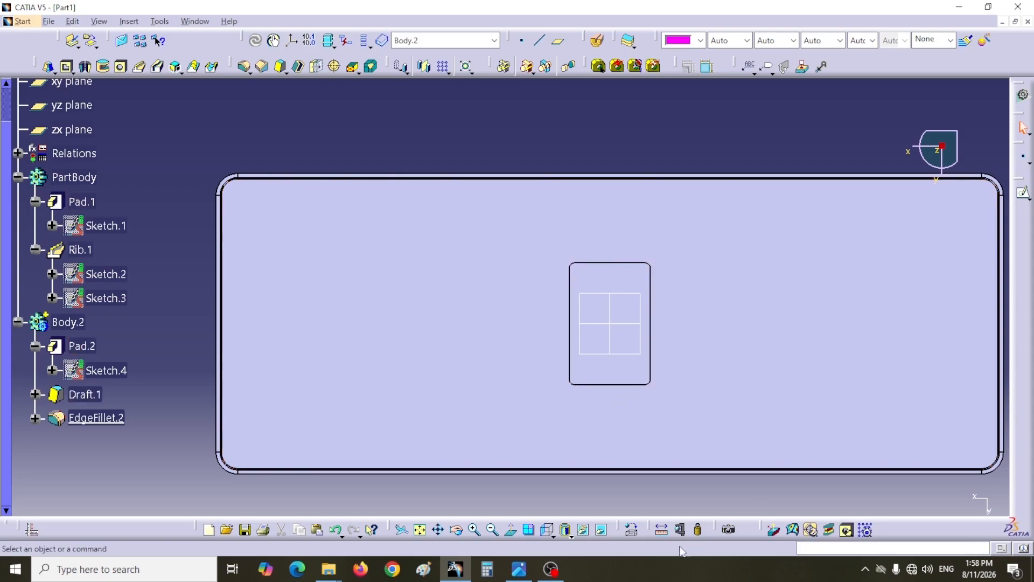
click(662, 530)
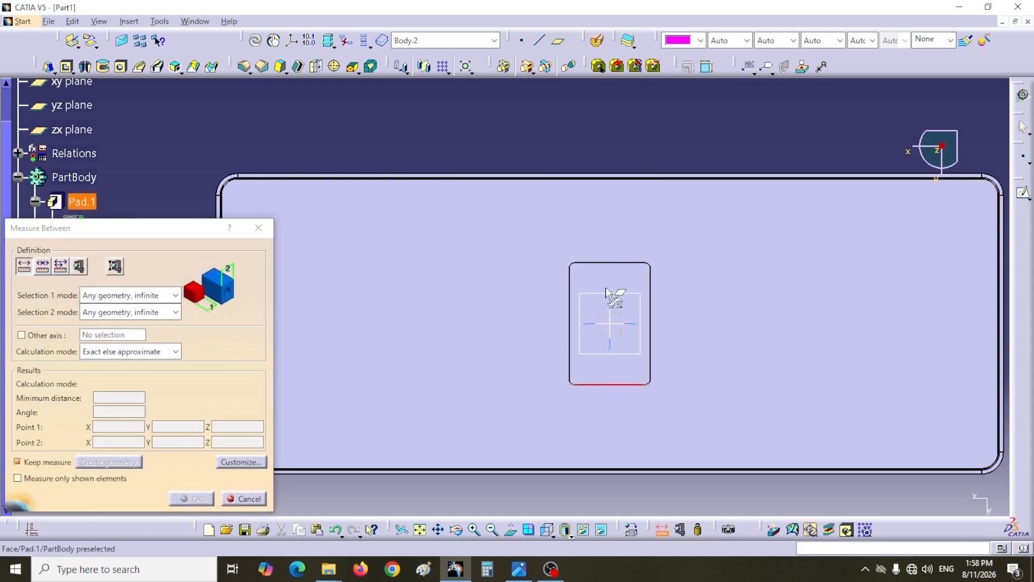
click(610, 262)
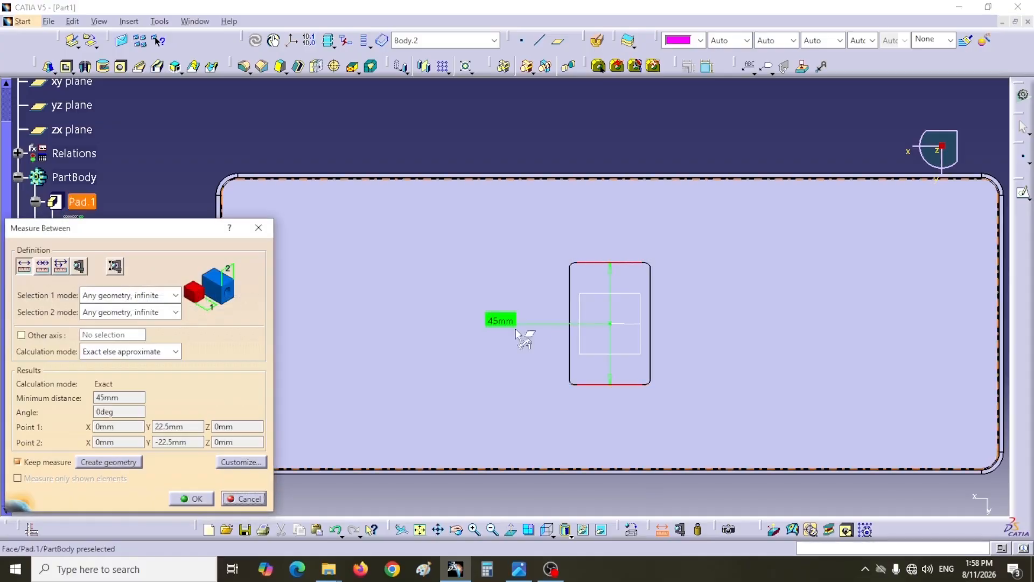
drag(500, 320, 569, 328)
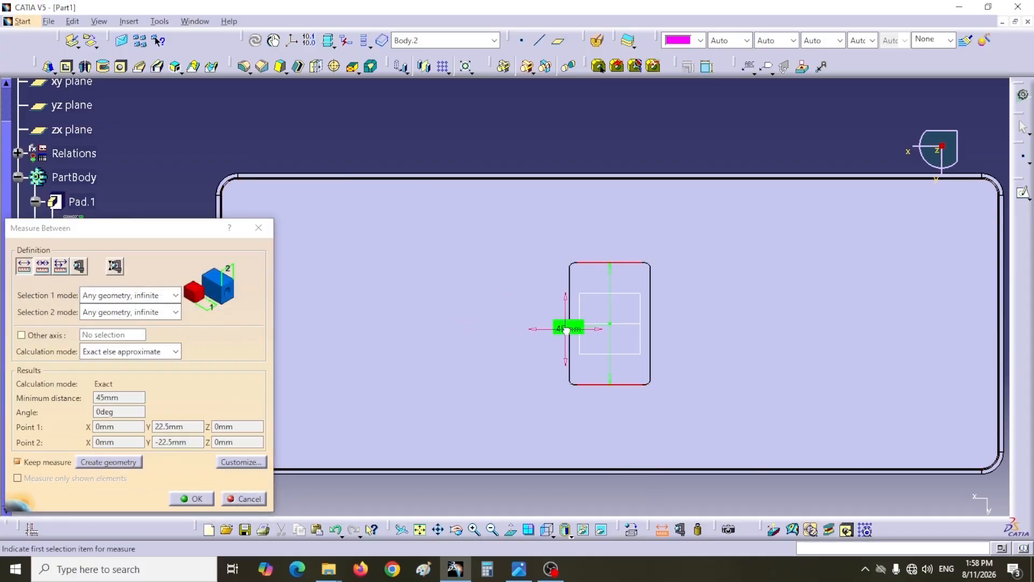
click(192, 499)
- Measure the distance between the cell outline's two long edges and keep the measure
click(663, 531)
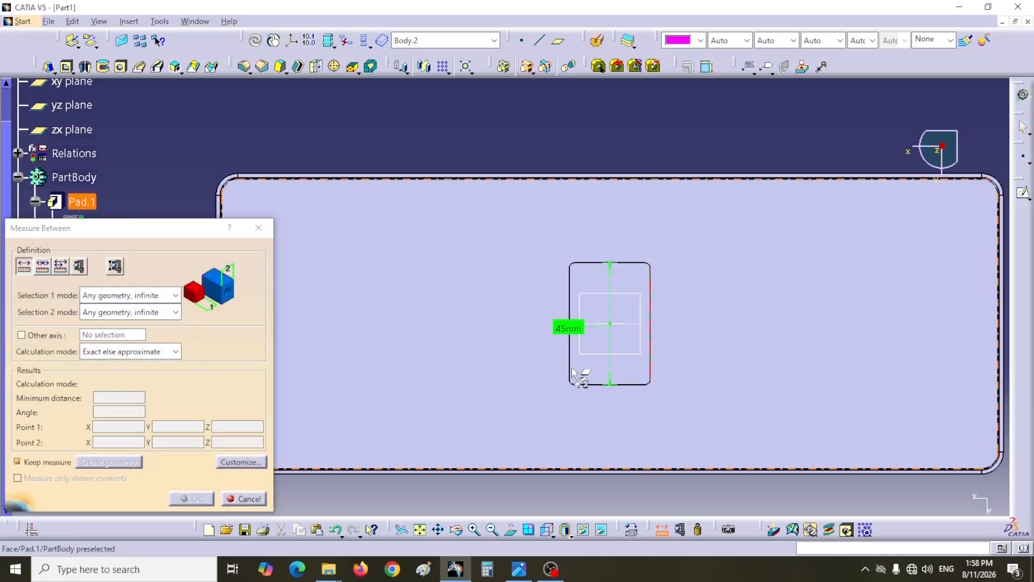
click(570, 359)
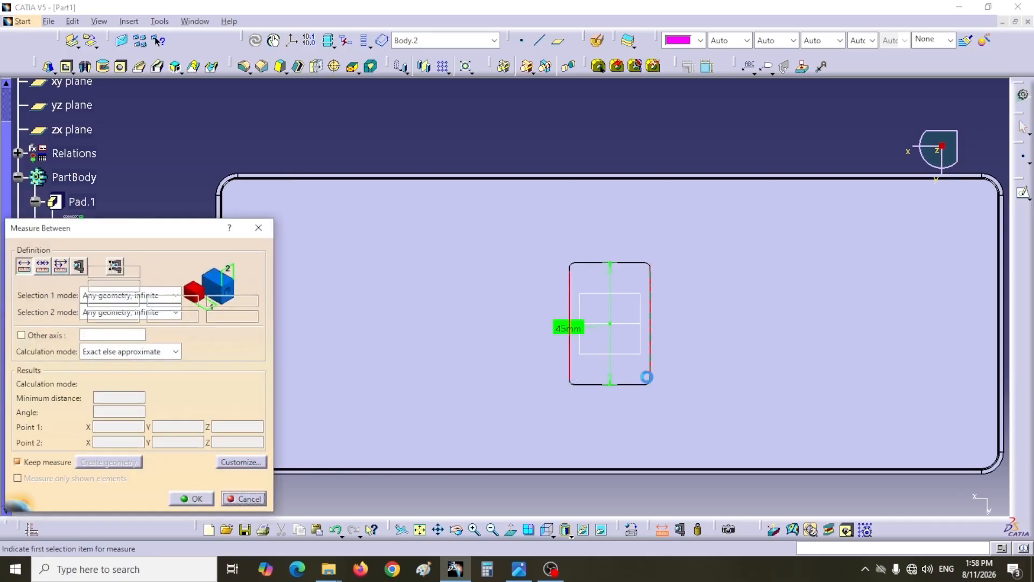
click(653, 340)
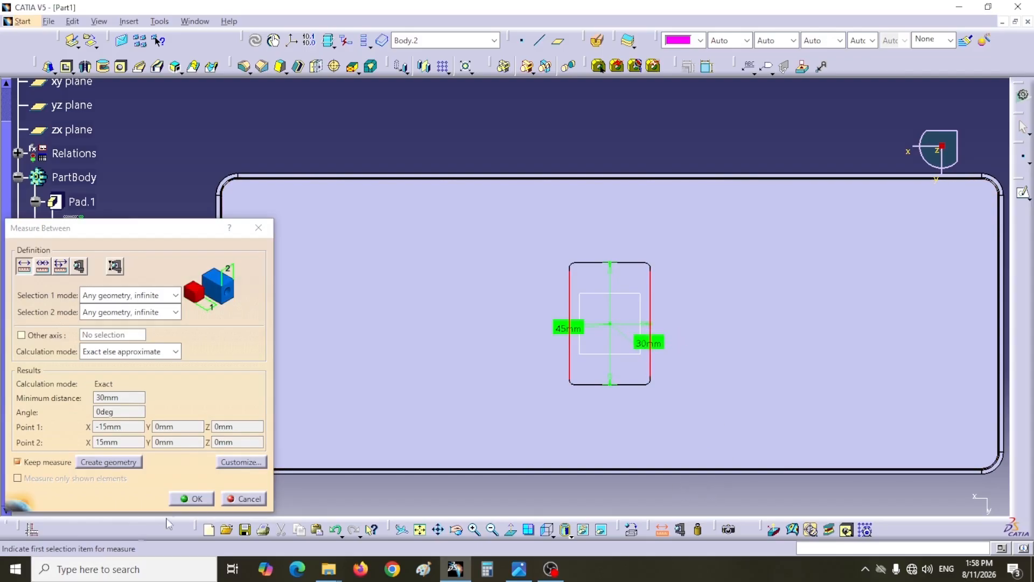
click(192, 499)
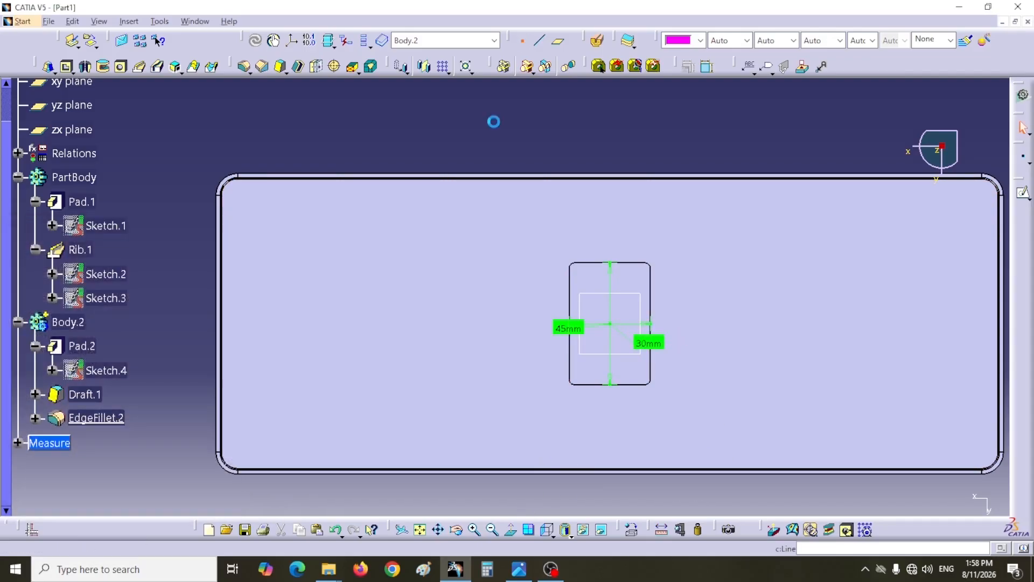
- Create a coordinate point at the cell outline's corner with X -15 mm, Y -22.5 mm and Z 0 mm
click(522, 40)
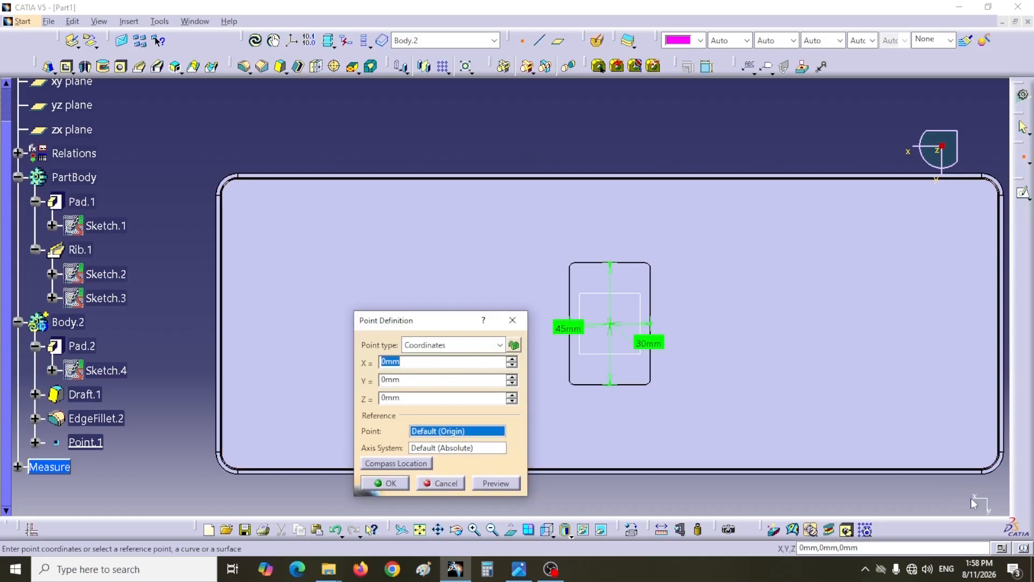
drag(448, 325, 451, 295)
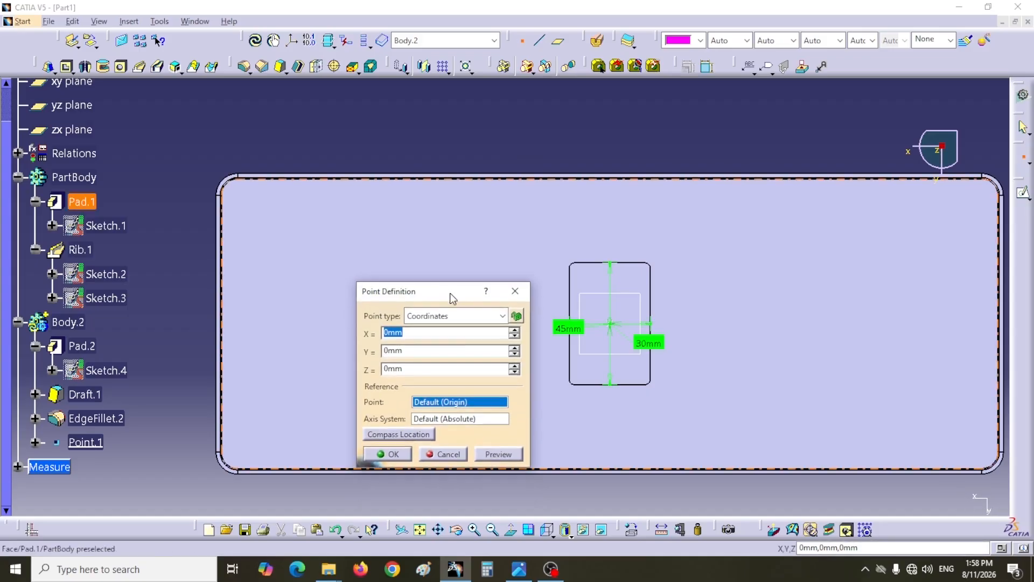
double_click(410, 337)
text(-15)
double_click(406, 351)
text(-)
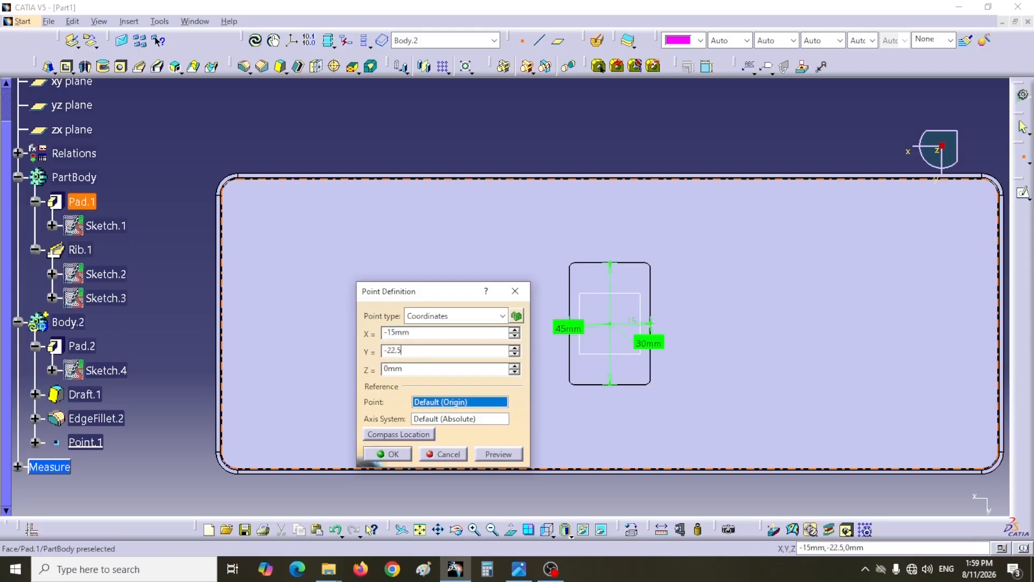
text(22.5)
click(499, 454)
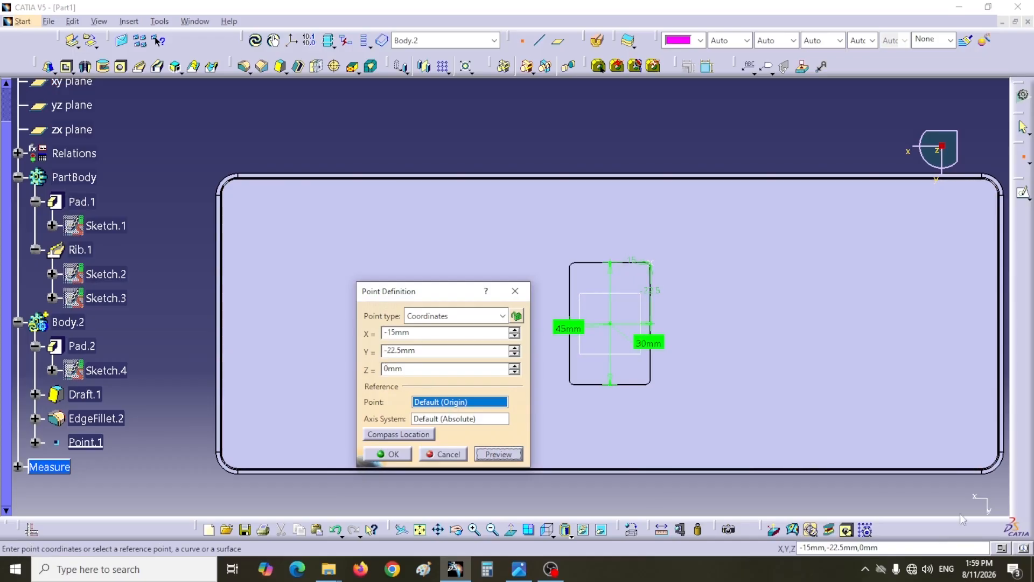
click(388, 454)
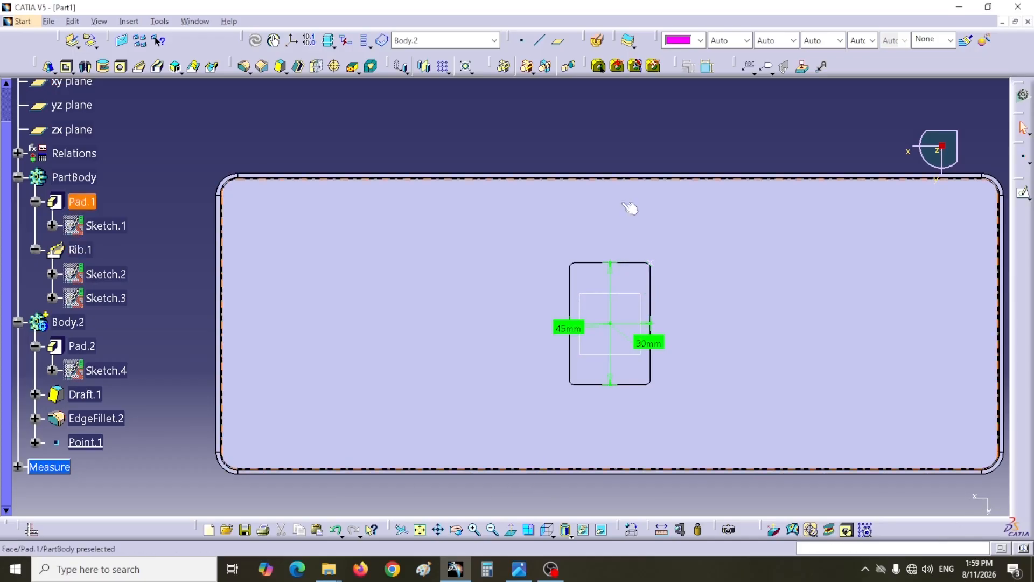
- Create a standard axis system with its origin at the new corner point, without making it the current one
click(291, 41)
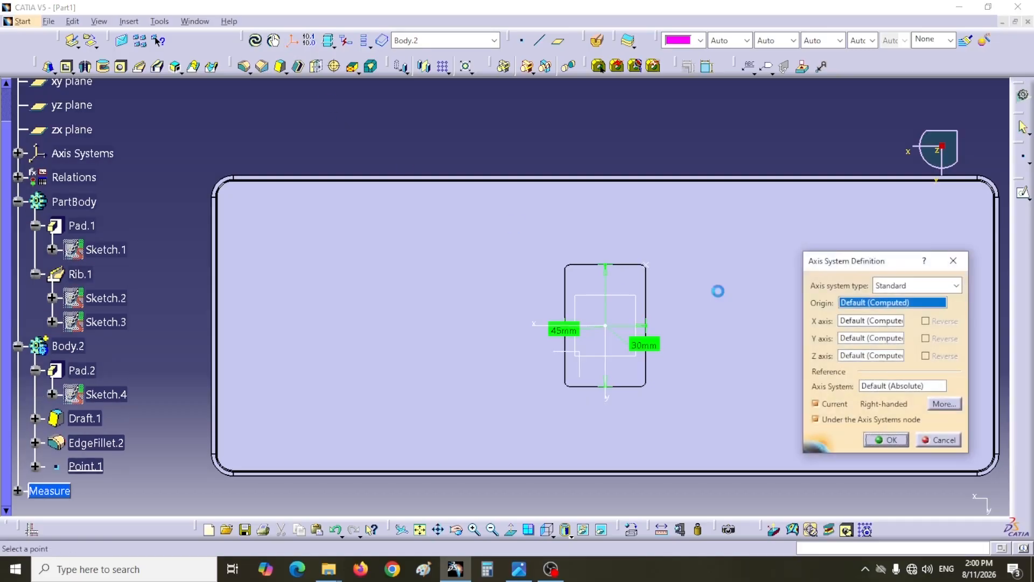
drag(850, 268, 775, 238)
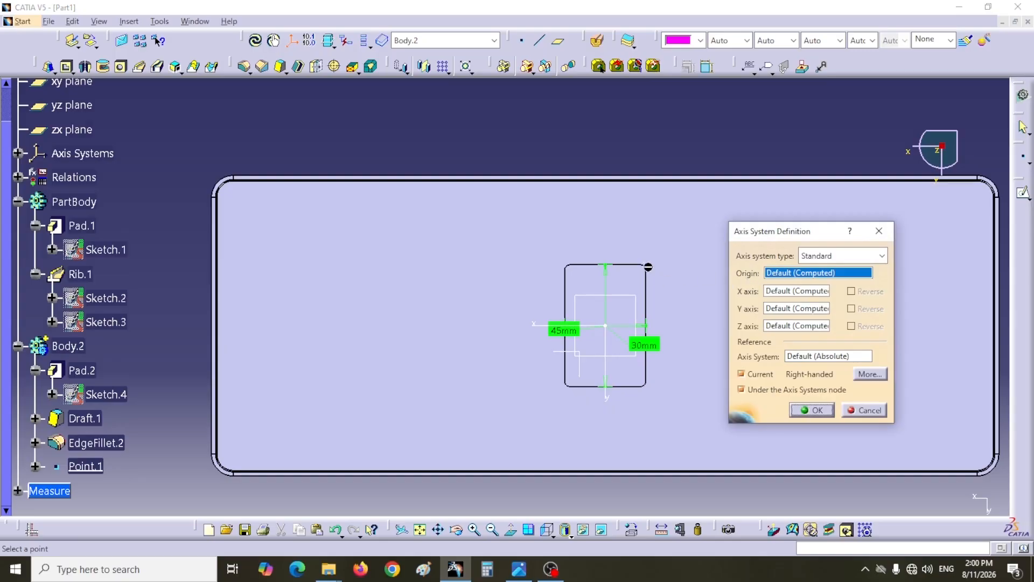
click(648, 267)
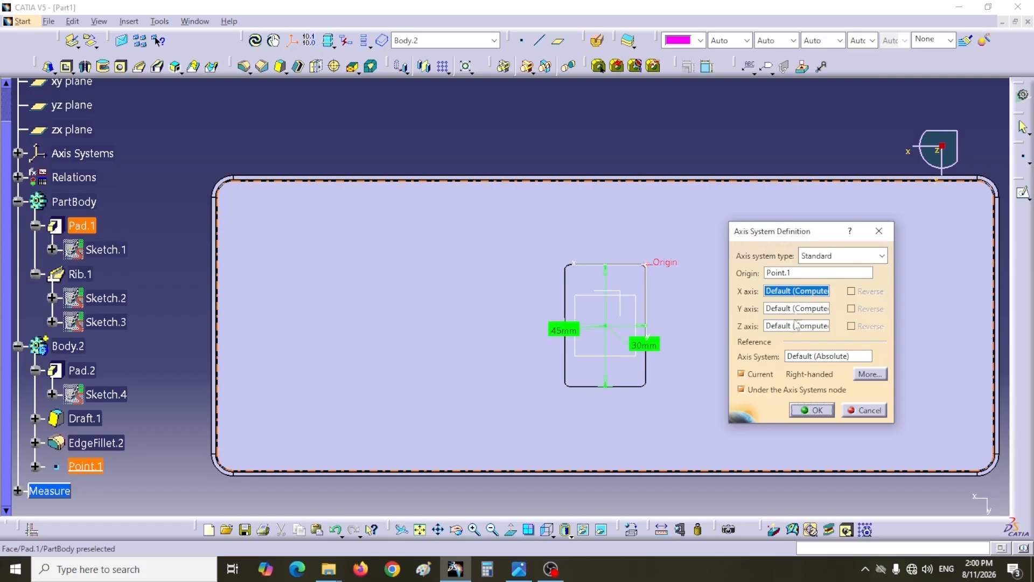
click(743, 375)
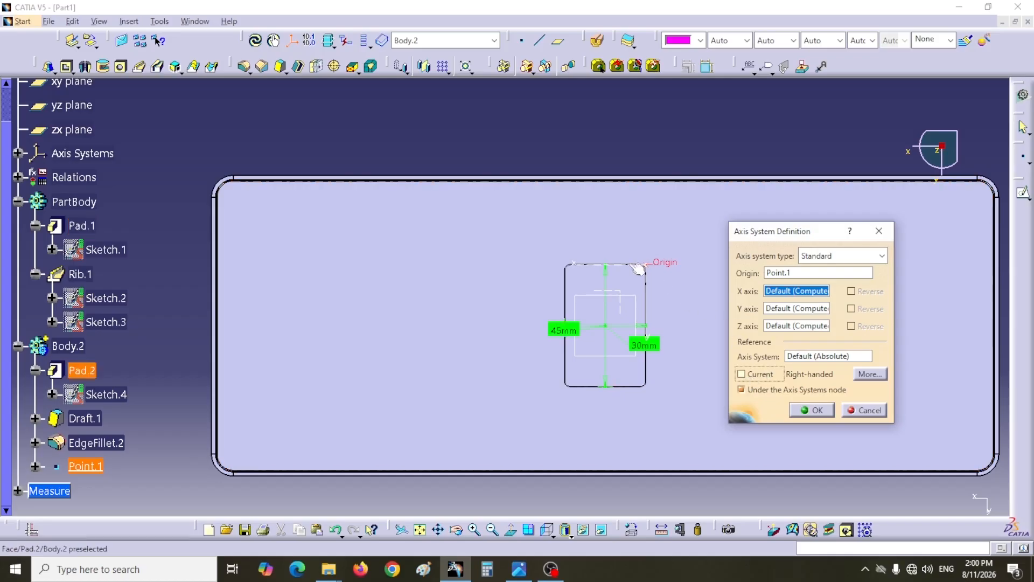
click(816, 412)
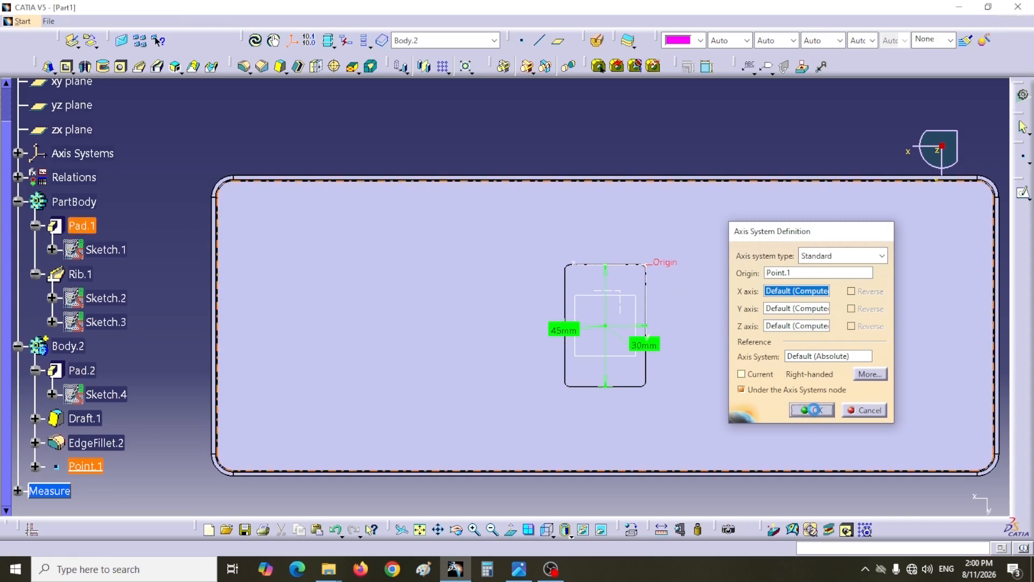
middle_drag(704, 497, 606, 359)
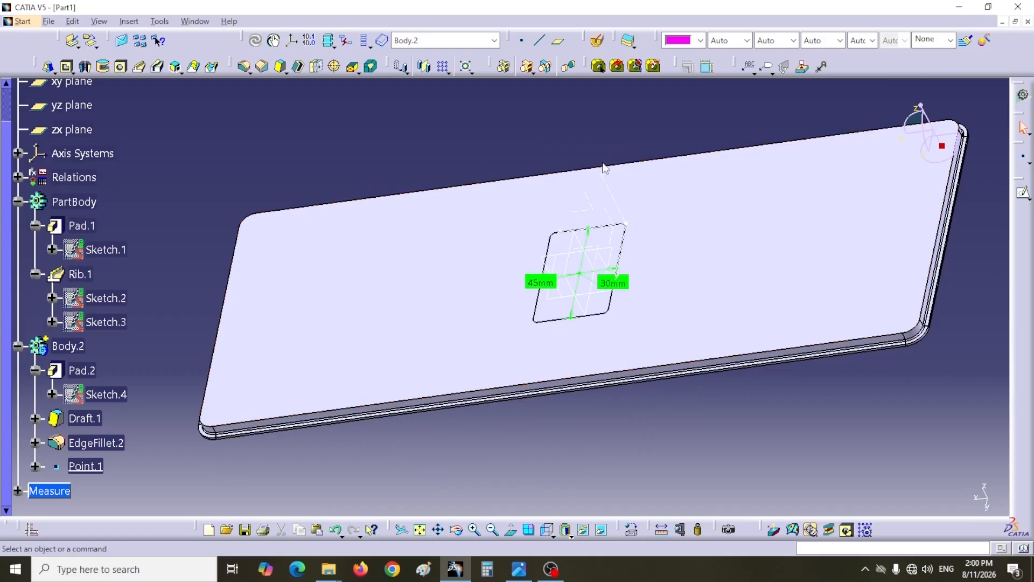
- Make PartBody the in-work object
middle_drag(509, 175, 550, 155)
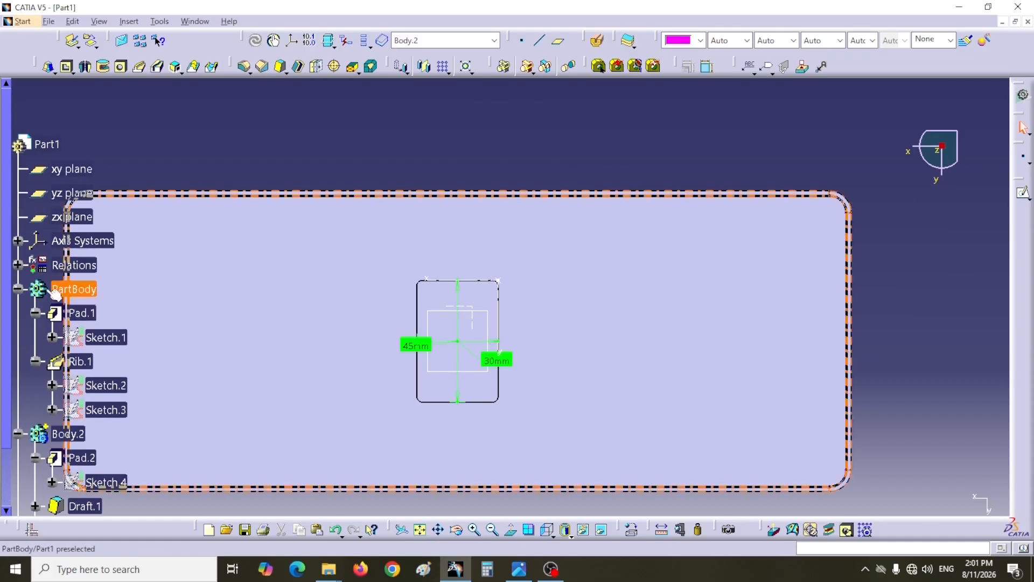
right_click(84, 295)
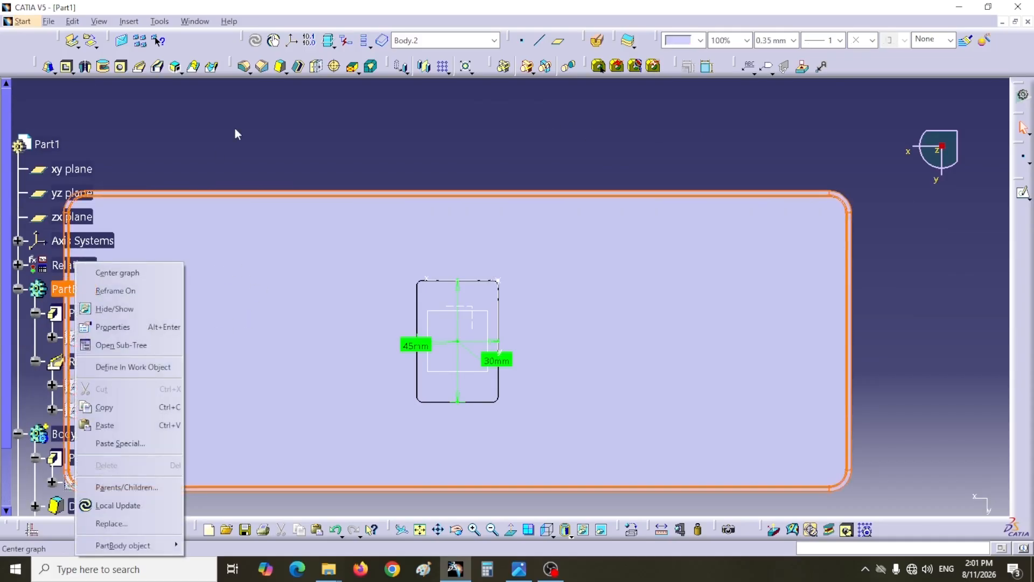
key(Escape)
middle_drag(206, 133, 416, 106)
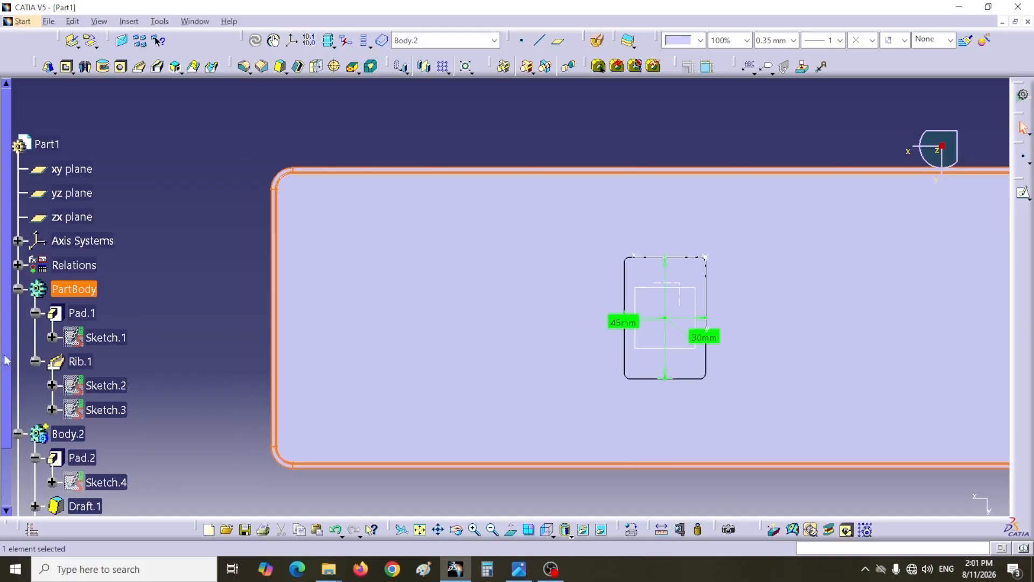
right_click(82, 296)
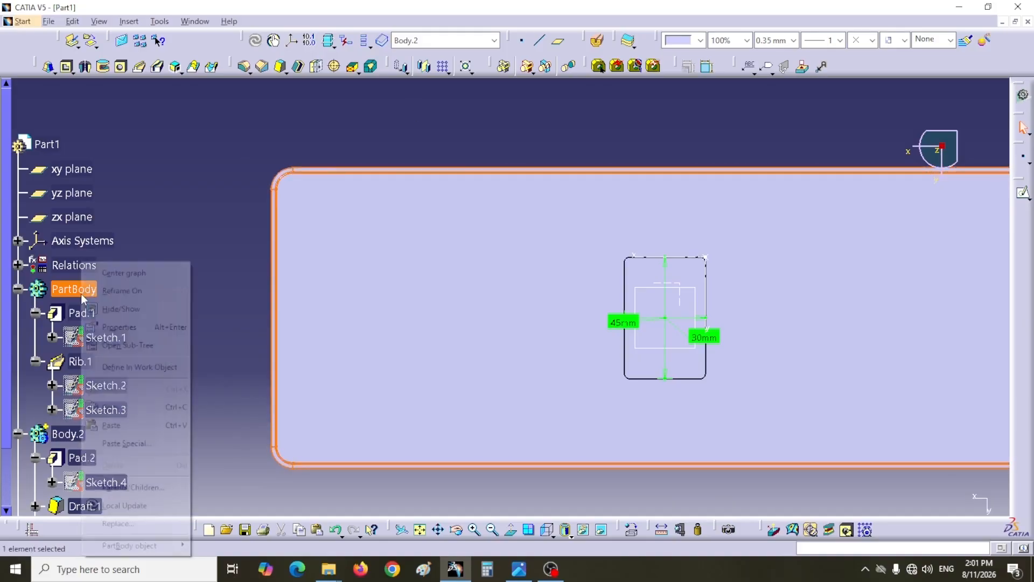
click(125, 371)
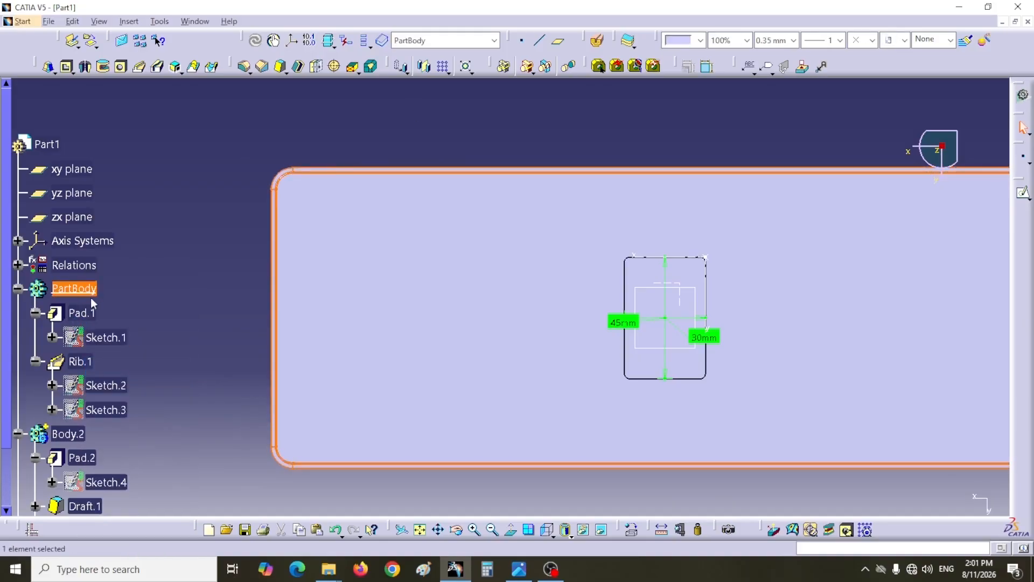
- Check the cell offsets in the practice 15 drawing and create a coordinate point near the plate's corner at X -137.5 mm, Y -47.5 mm, Z 0 mm
key(alt+Tab)
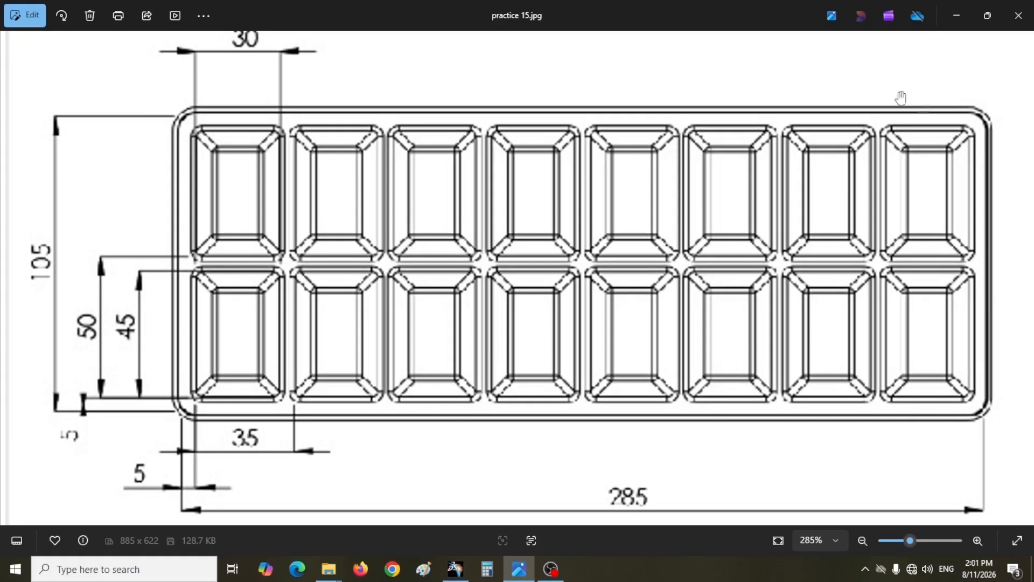
click(455, 569)
mouse_move(506, 489)
middle_down()
mouse_move(453, 480)
mouse_move(492, 471)
mouse_move(490, 485)
mouse_move(509, 481)
middle_up()
click(522, 41)
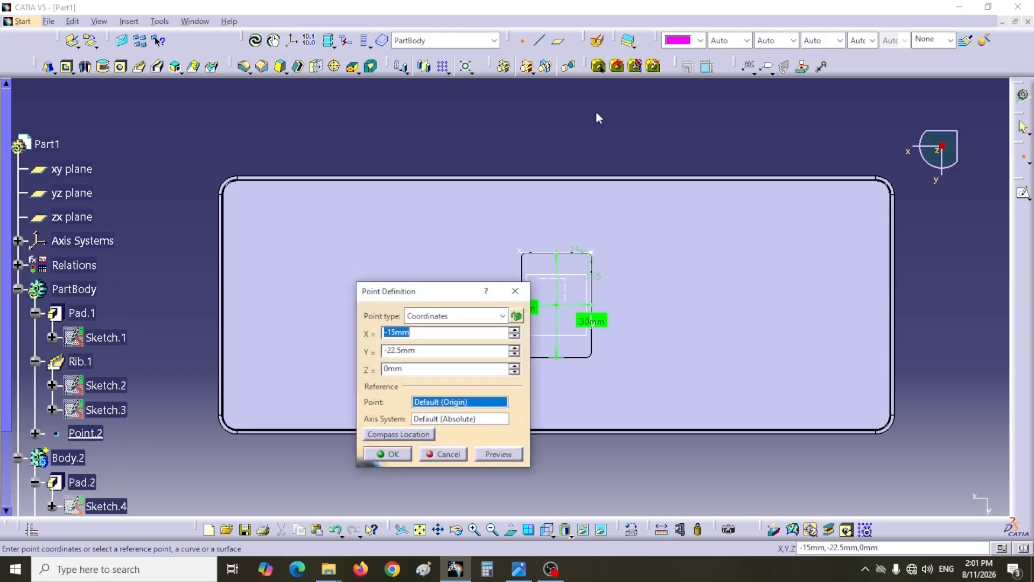
text(-1)
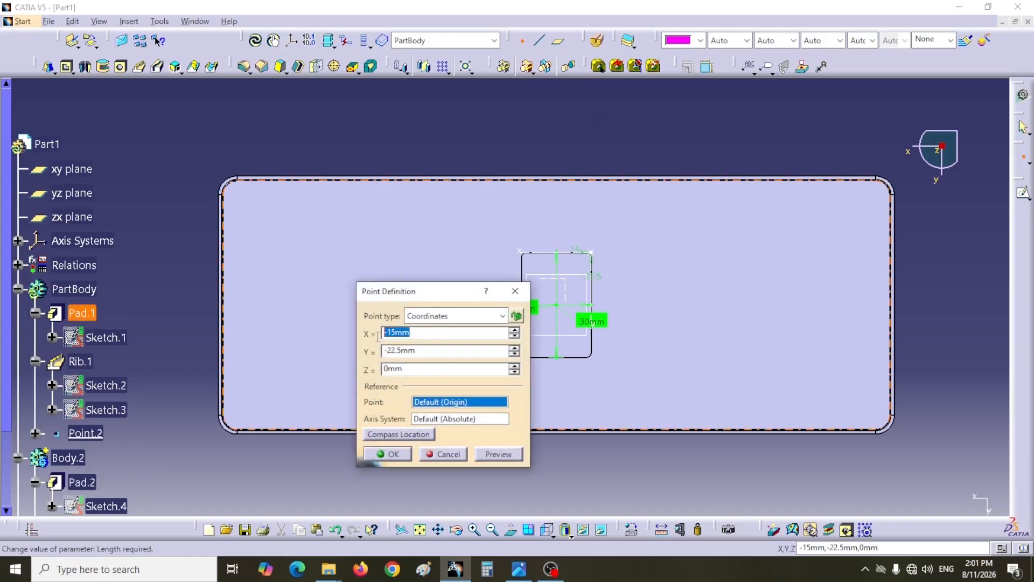
text(37)
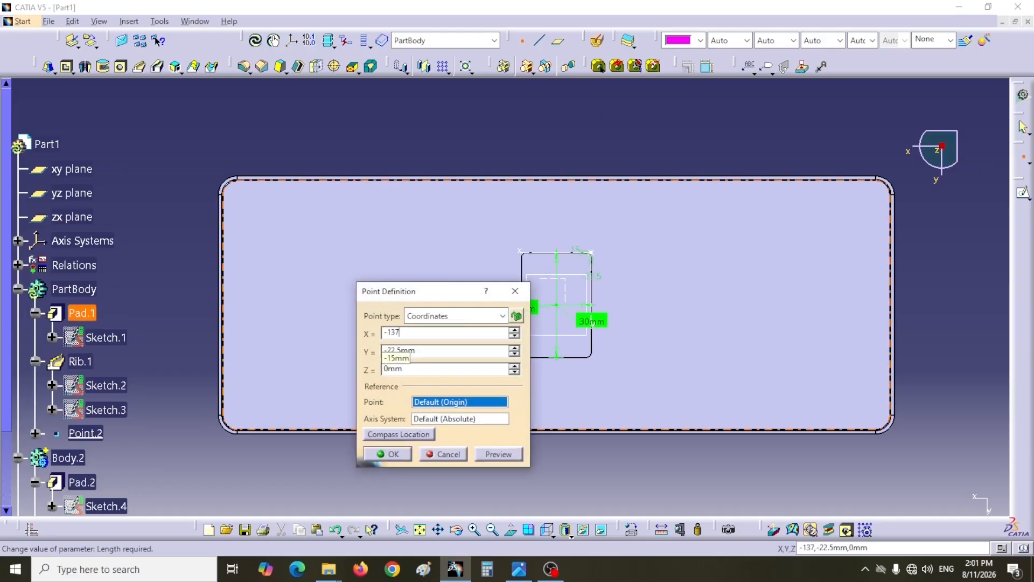
text(.5)
key(Tab)
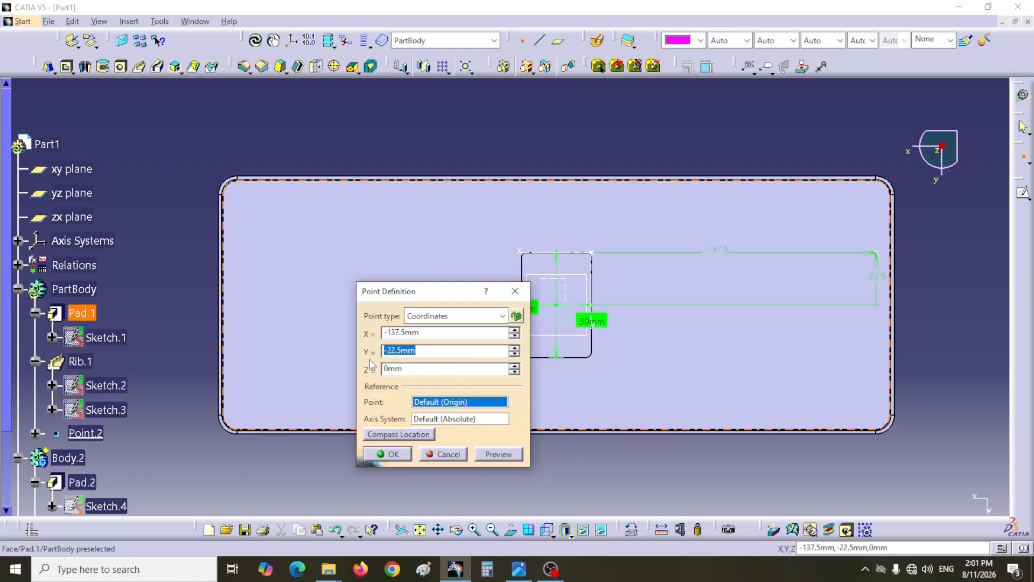
text(-47.5)
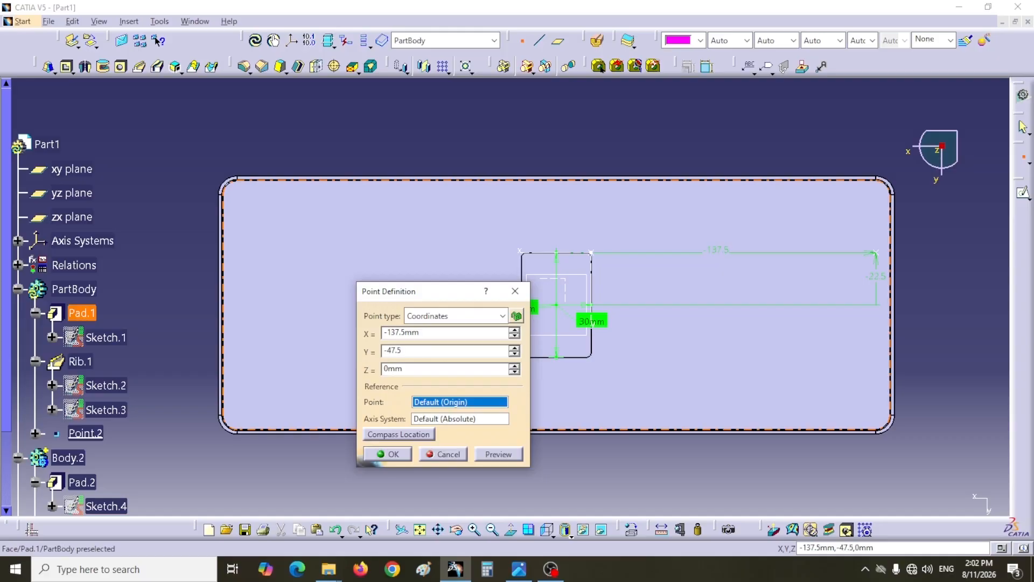
click(389, 454)
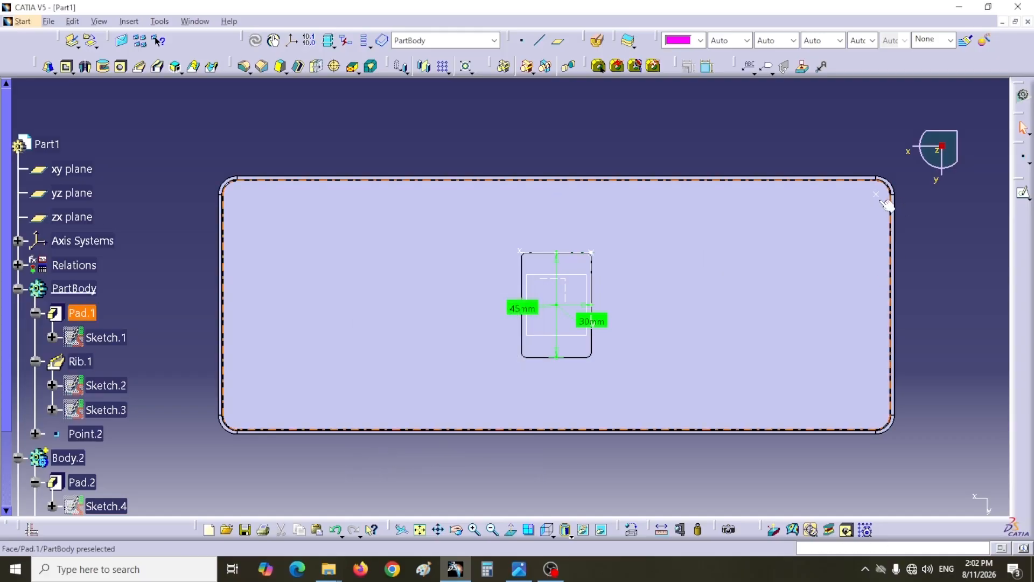
- Measure the distance from the new point to the plate's nearest short edge, compare it with the practice 15 drawing and discard the measure
mouse_move(831, 154)
middle_down()
mouse_move(815, 121)
mouse_move(680, 192)
mouse_move(532, 205)
mouse_move(593, 224)
mouse_move(928, 230)
mouse_move(663, 296)
middle_up()
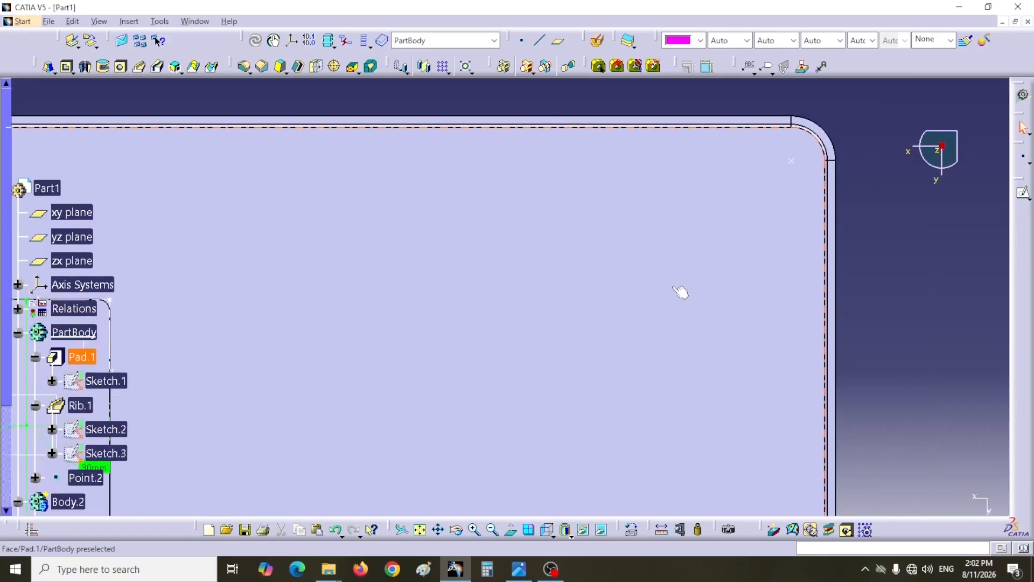
click(659, 531)
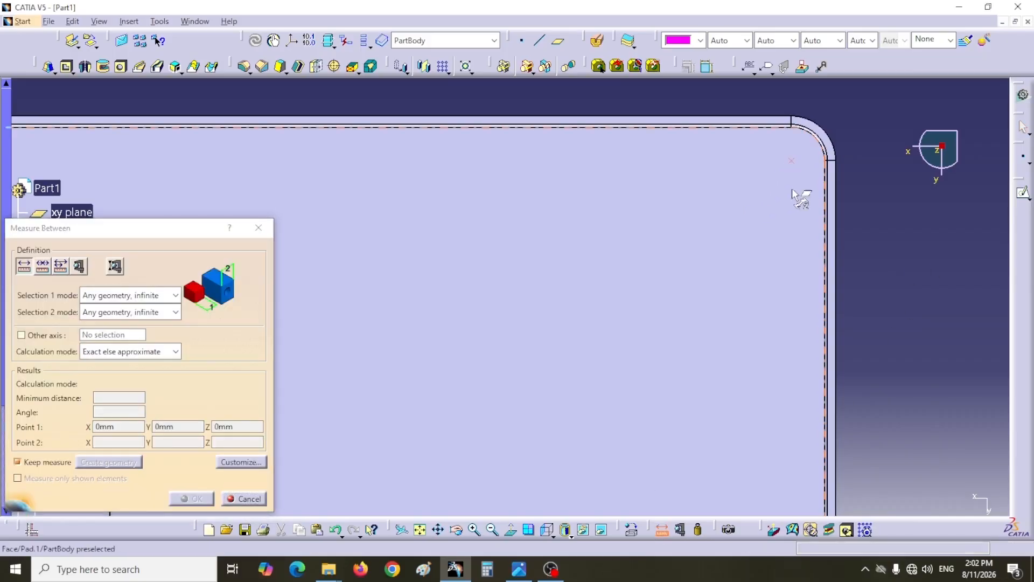
click(823, 196)
click(835, 155)
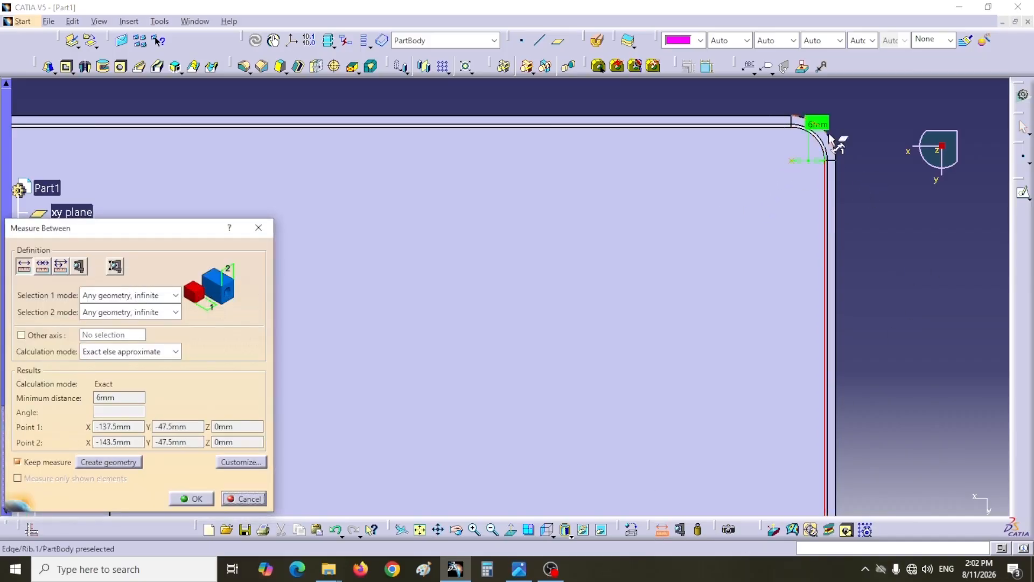
drag(853, 141, 894, 208)
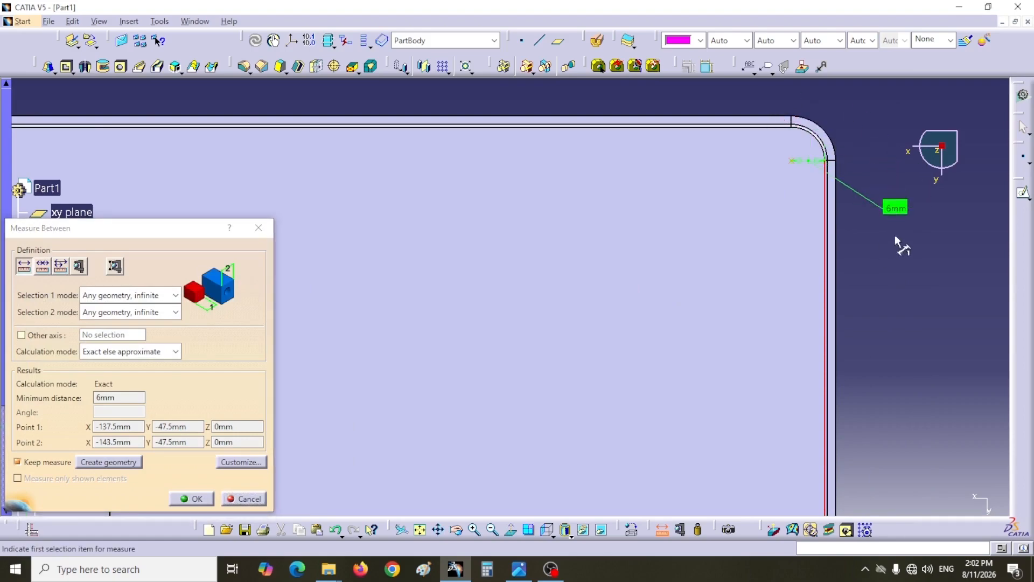
click(519, 569)
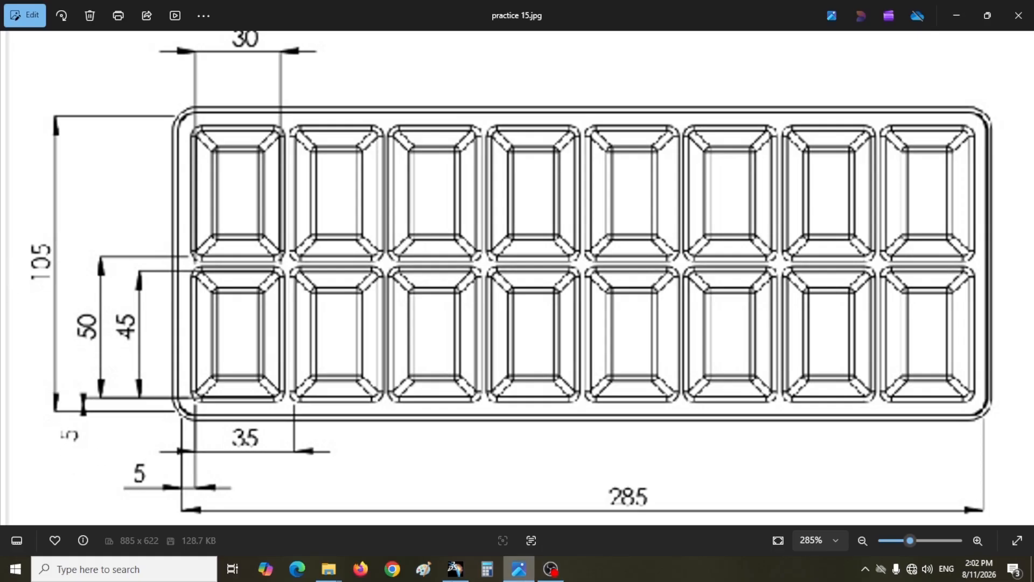
click(456, 571)
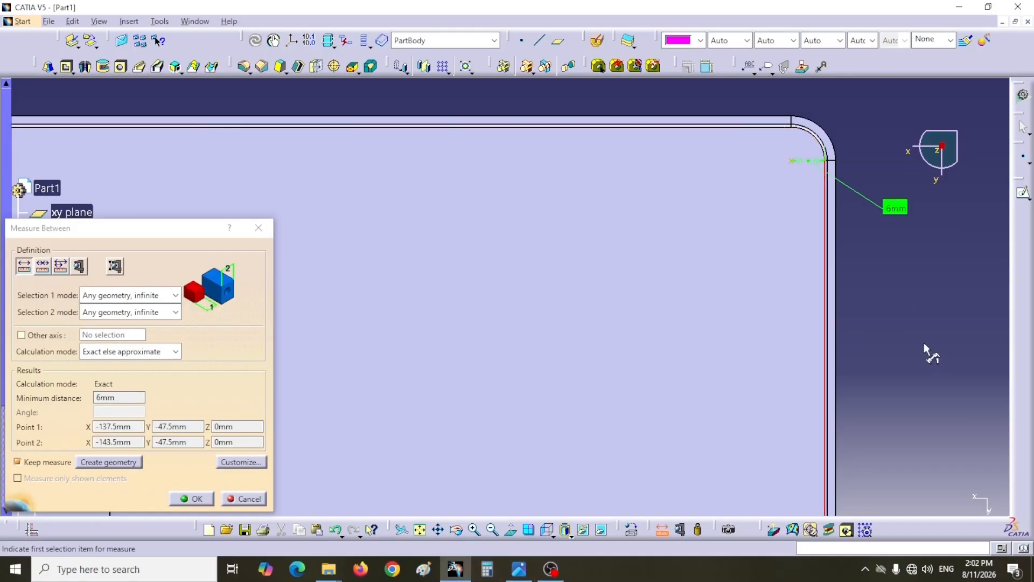
click(244, 498)
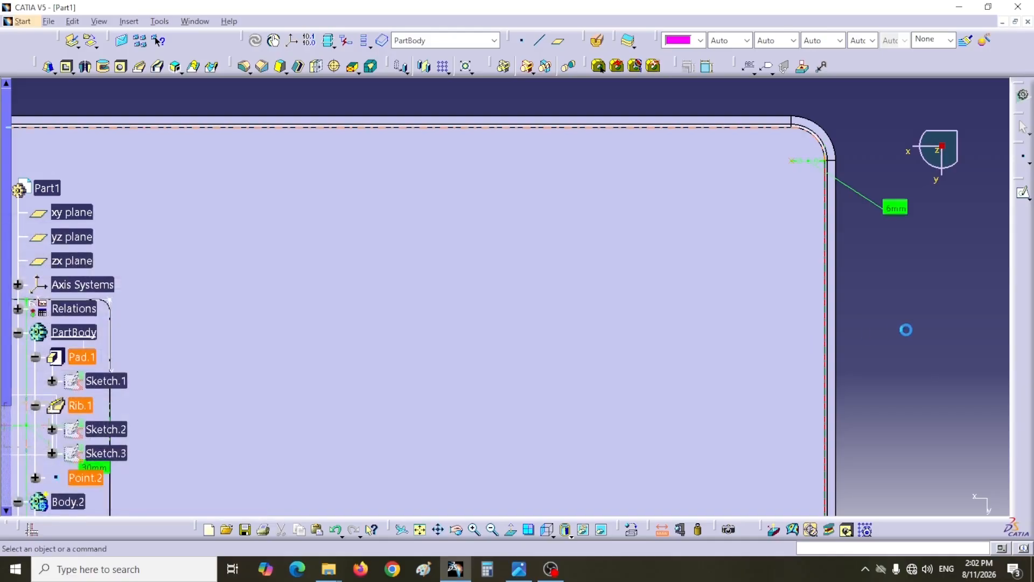
- Measure the distance from the new point to the plate's nearest long edge without keeping the measure
click(662, 530)
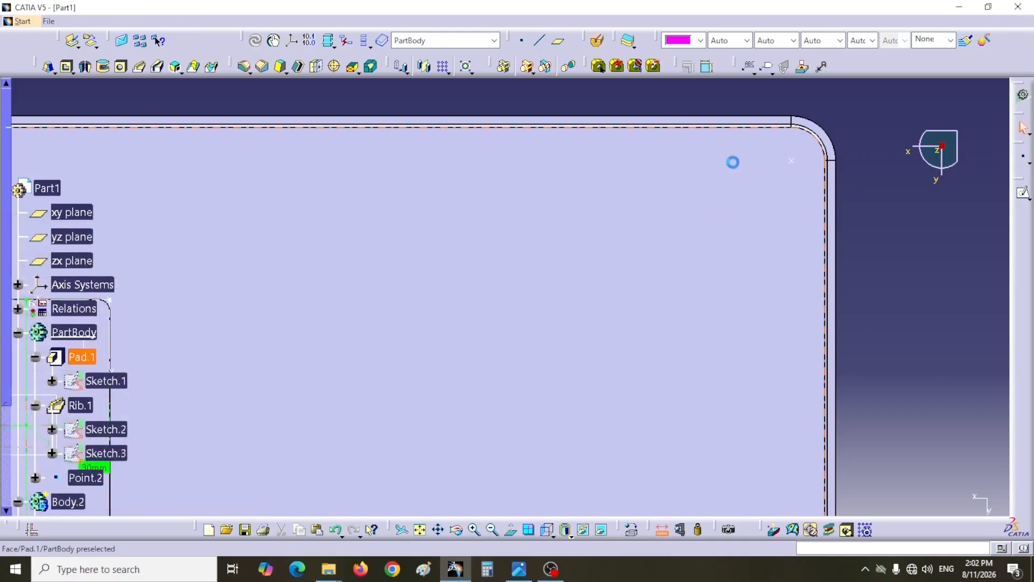
click(792, 162)
click(778, 127)
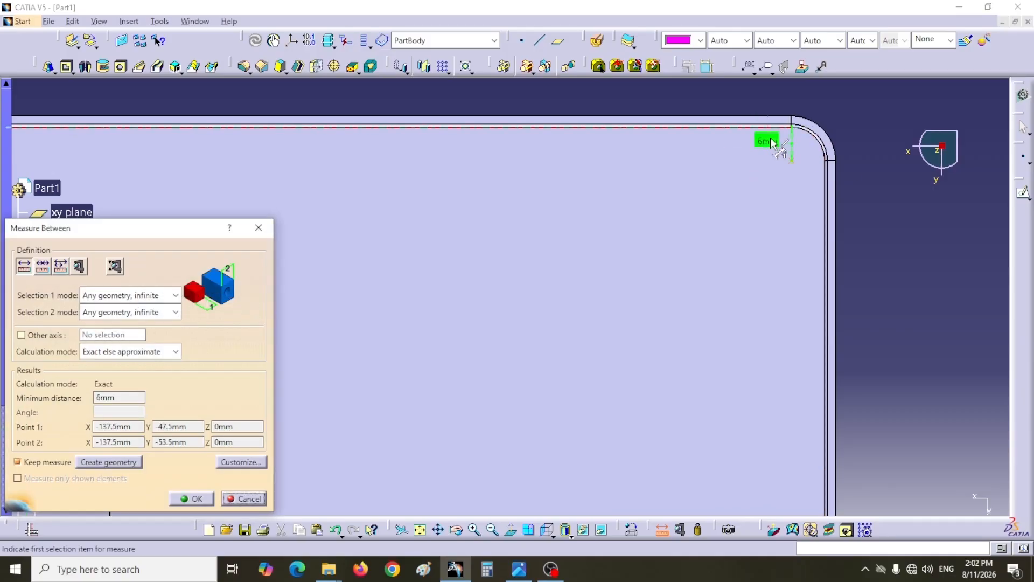
click(257, 493)
- Change the coordinates of the point near the plate's corner to X -138.5 mm and Y -48.5 mm
middle_drag(875, 360, 962, 293)
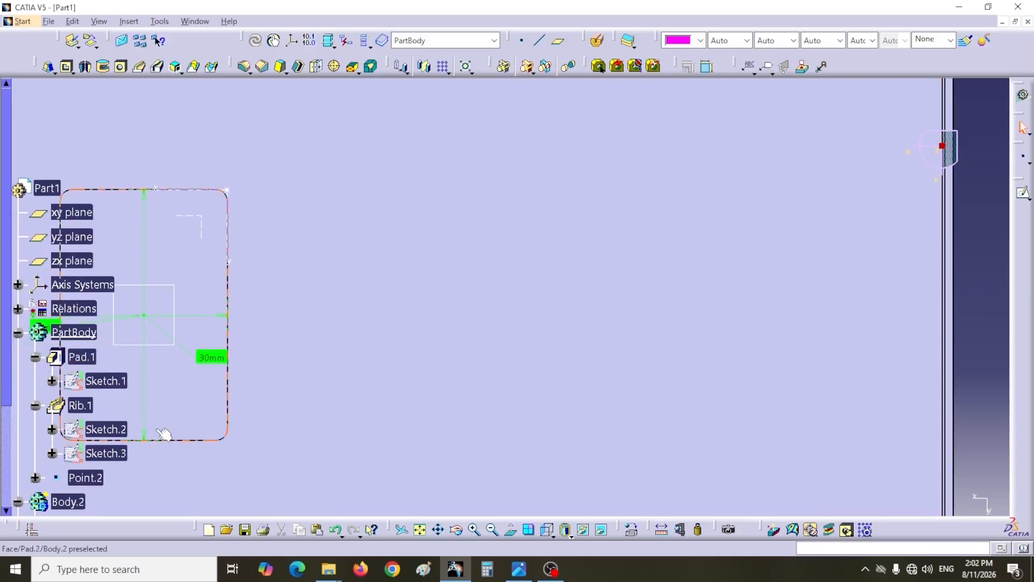
click(214, 419)
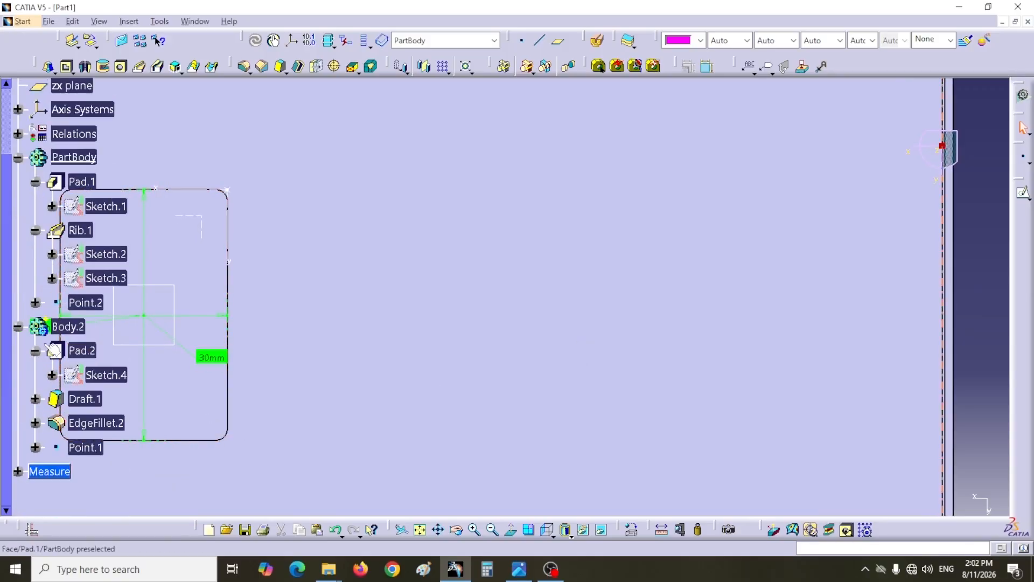
double_click(93, 304)
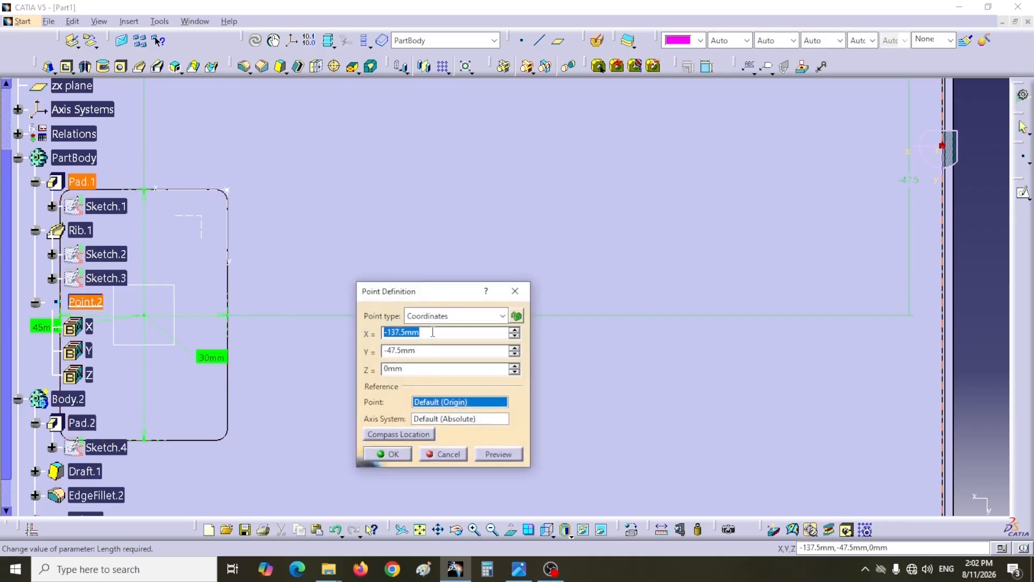
text(-13)
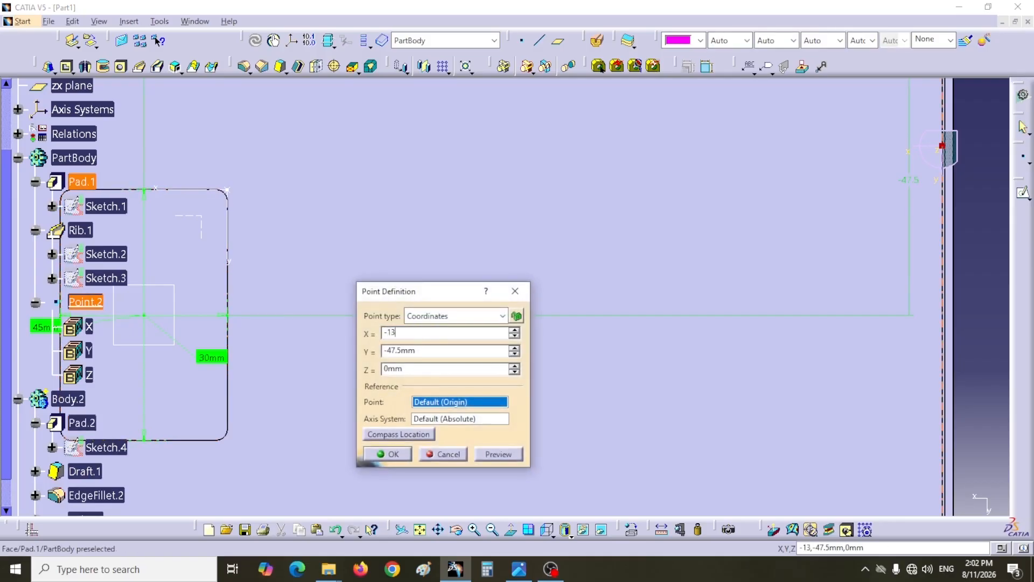
text(8.5)
drag(435, 353, 376, 352)
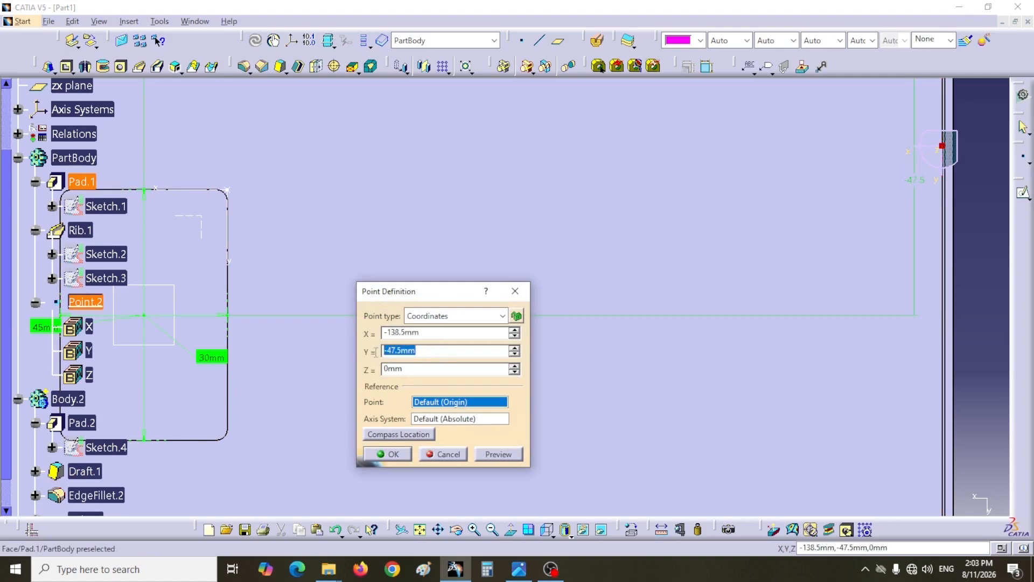
text(-4)
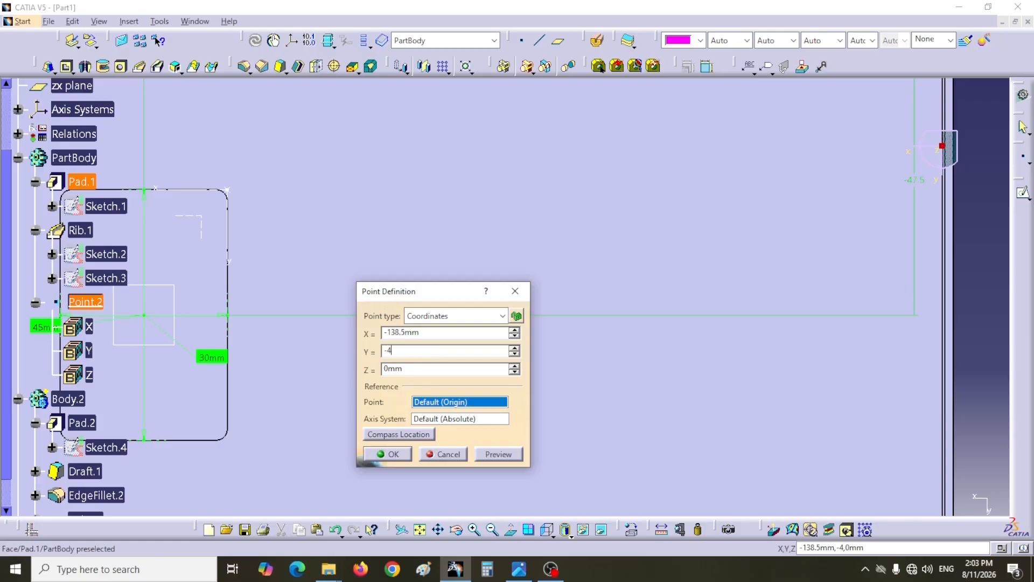
click(388, 453)
- Measure the distance from the moved point to the plate's nearest short edge and discard the measure
middle_drag(638, 296, 476, 434)
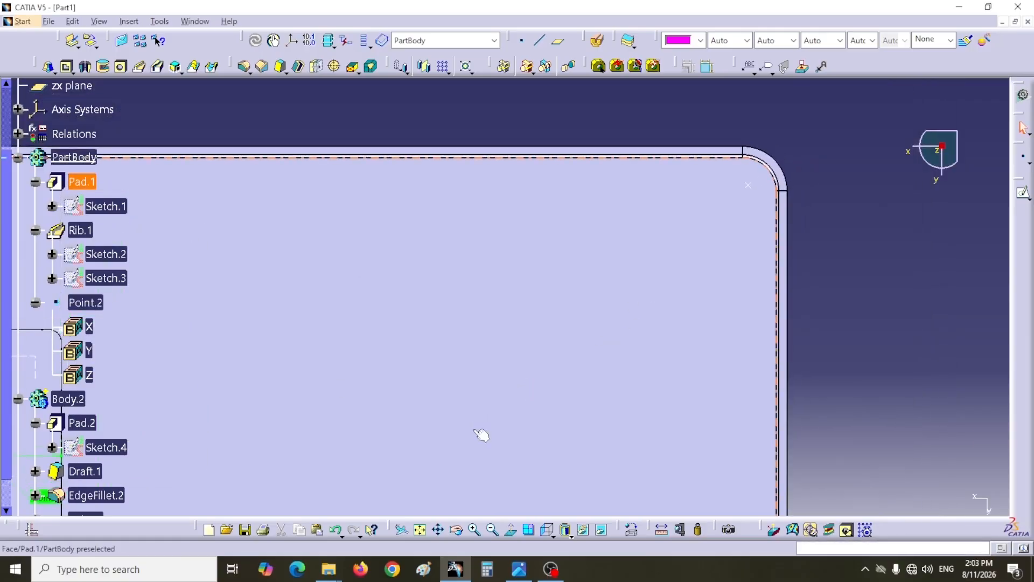
middle_drag(538, 343, 518, 377)
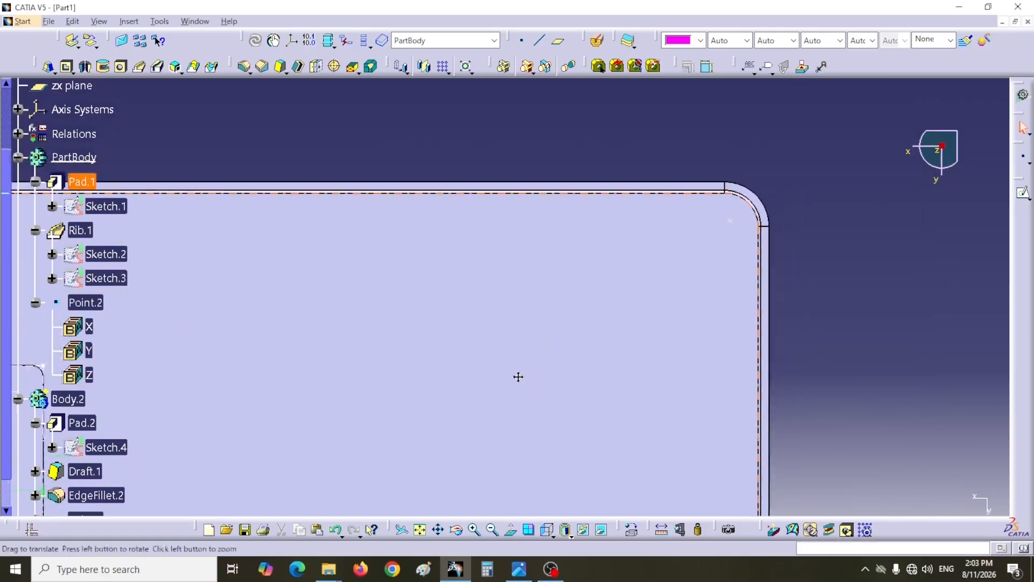
click(662, 530)
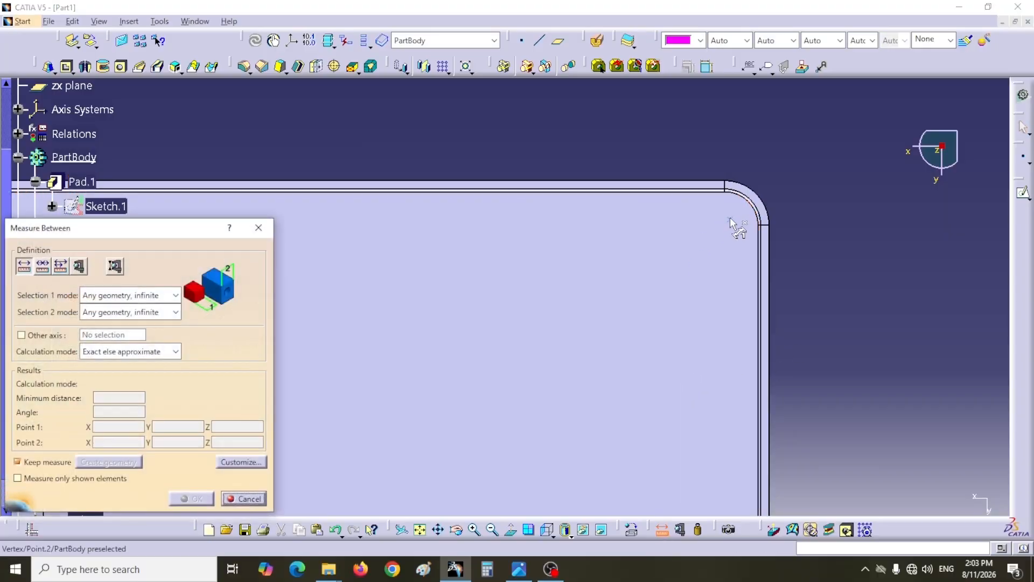
click(726, 242)
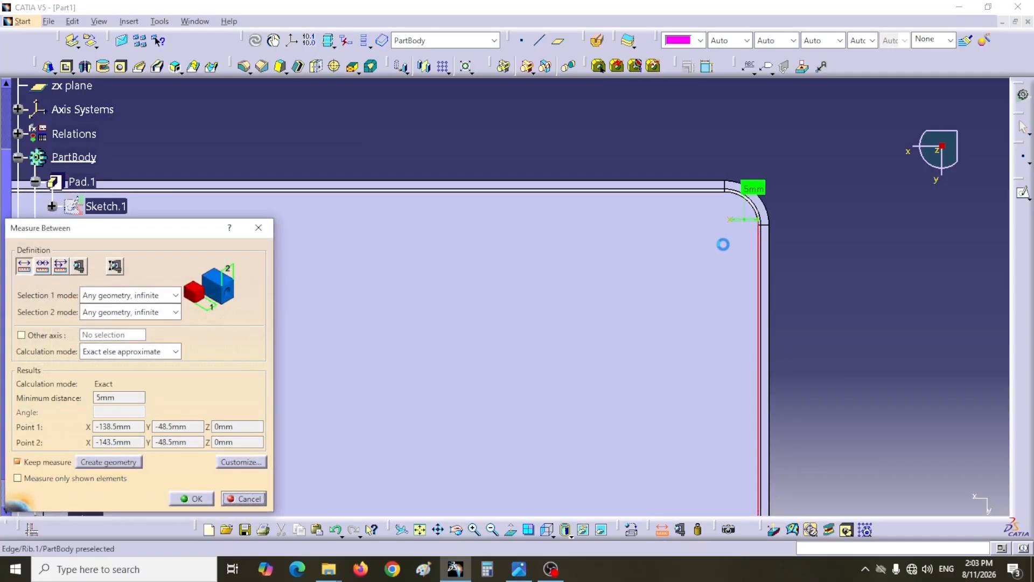
click(237, 499)
- Measure the distance from the moved point to the plate's nearest long edge
click(661, 530)
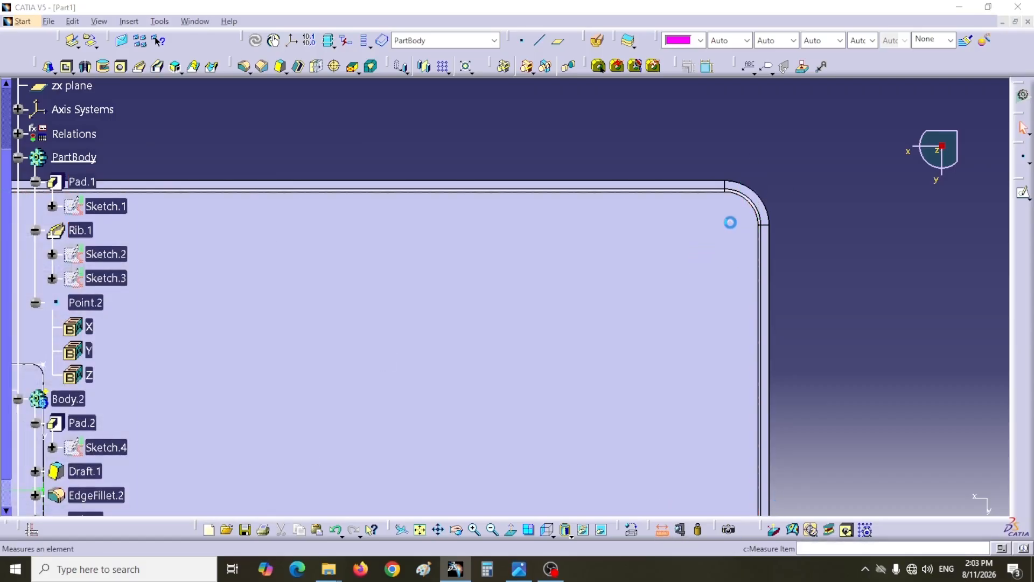
click(722, 202)
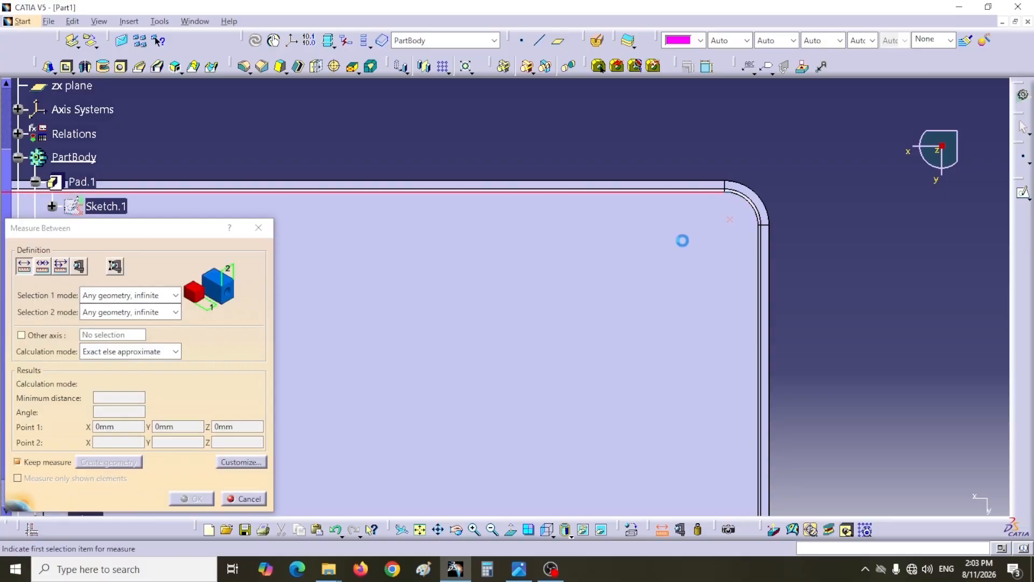
click(665, 247)
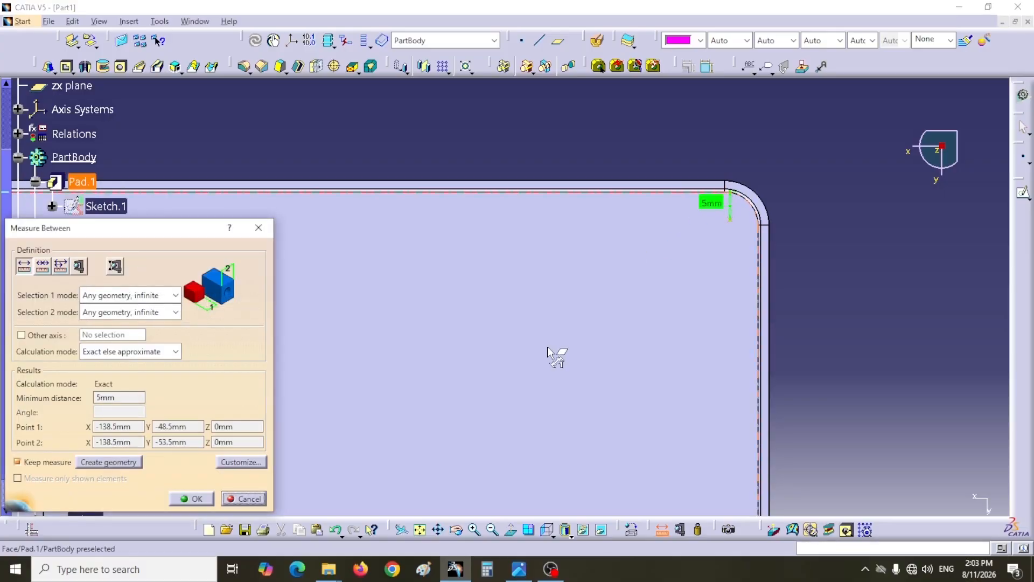
click(184, 499)
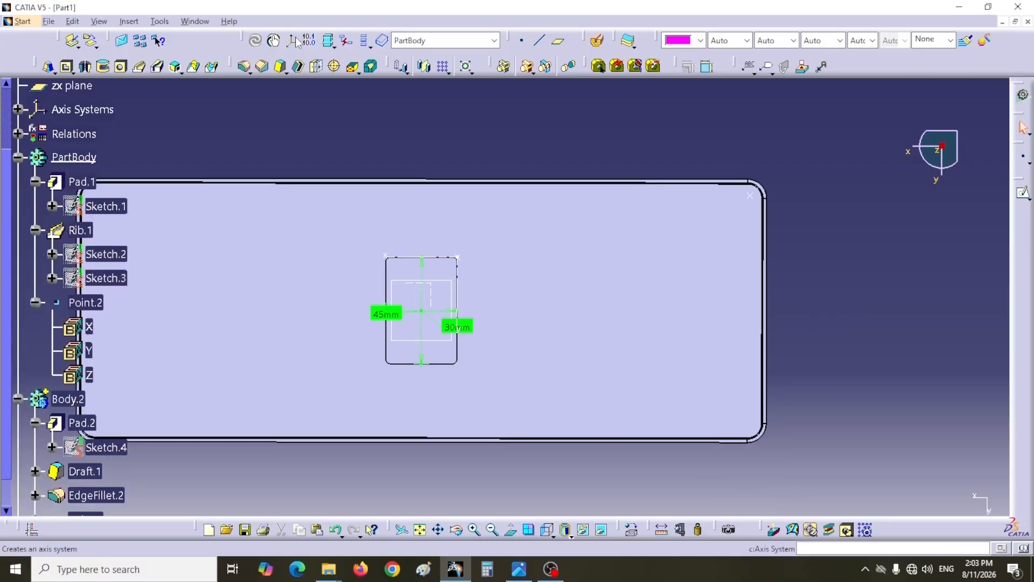
- Create a standard axis system with its origin at the point near the plate's corner, without making it current
click(292, 43)
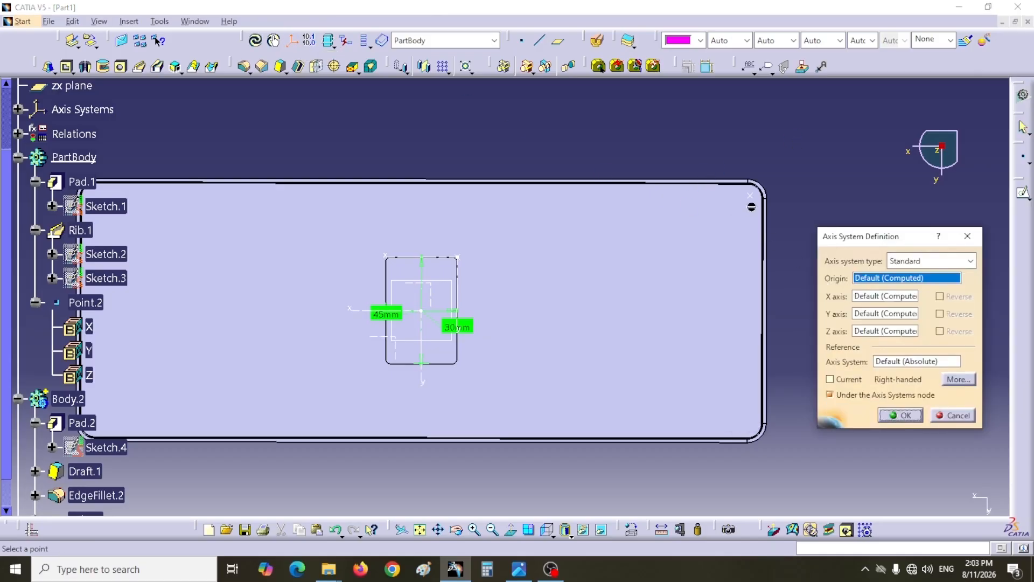
click(85, 302)
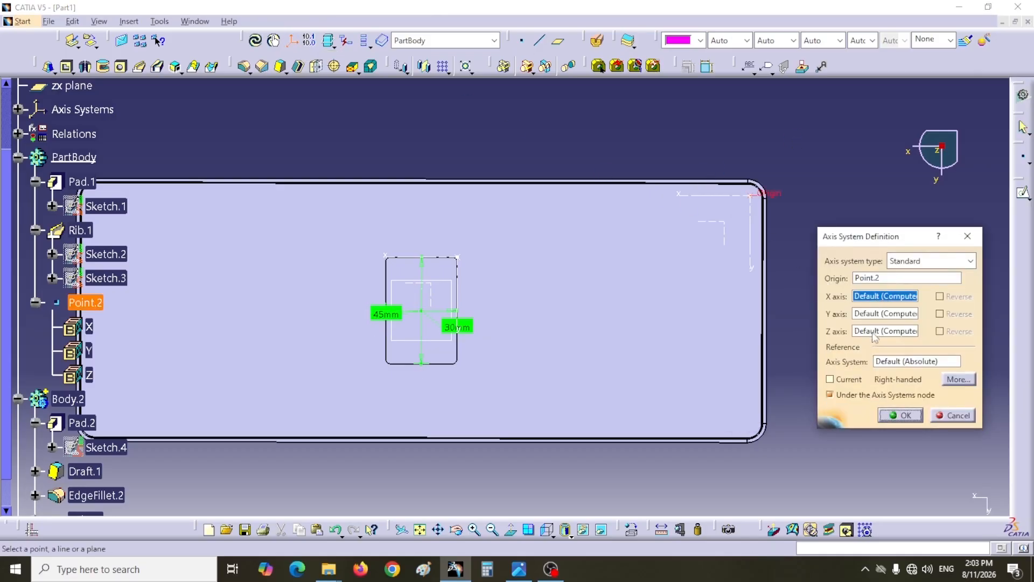
click(830, 381)
click(831, 380)
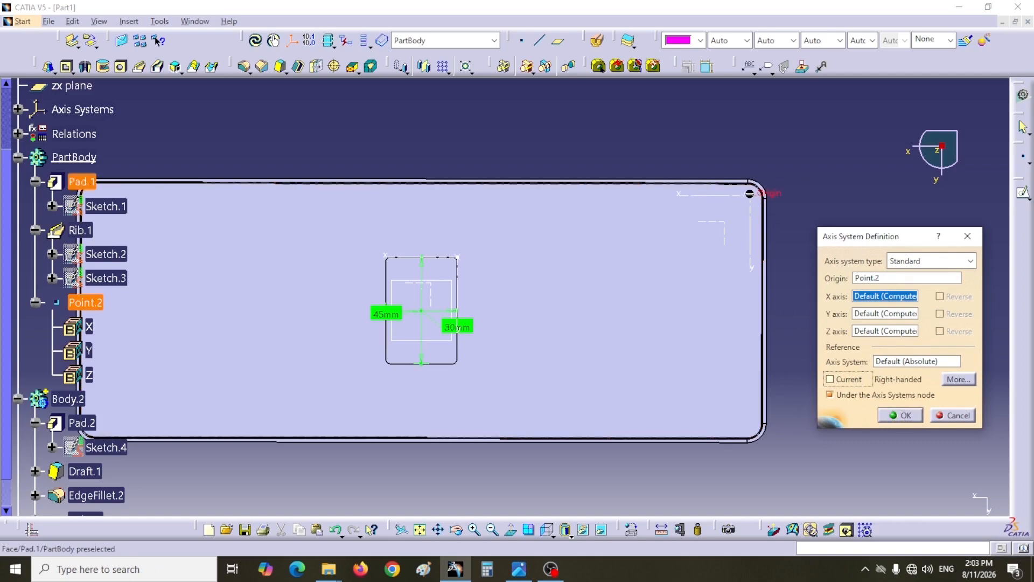
click(901, 413)
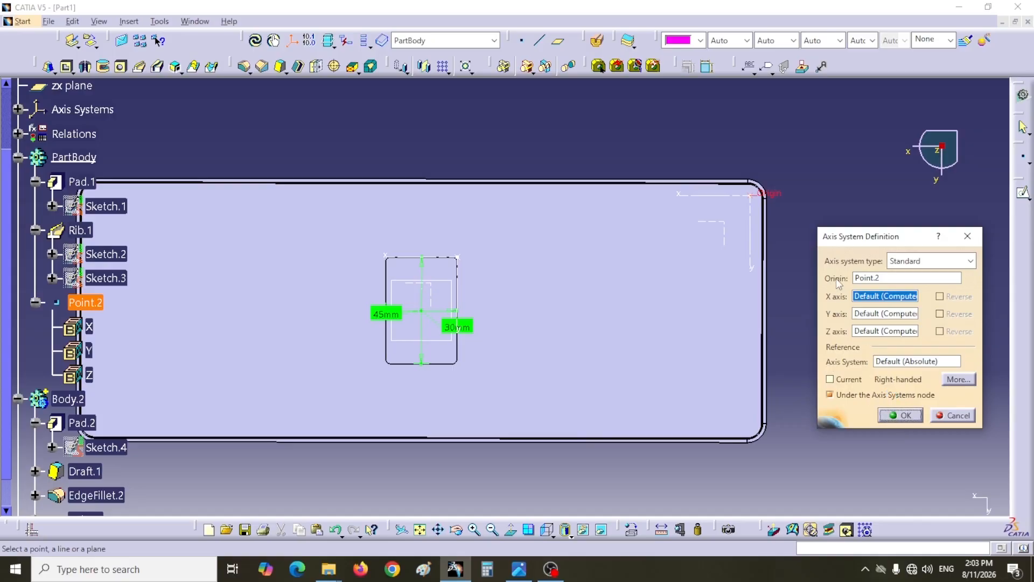
click(900, 421)
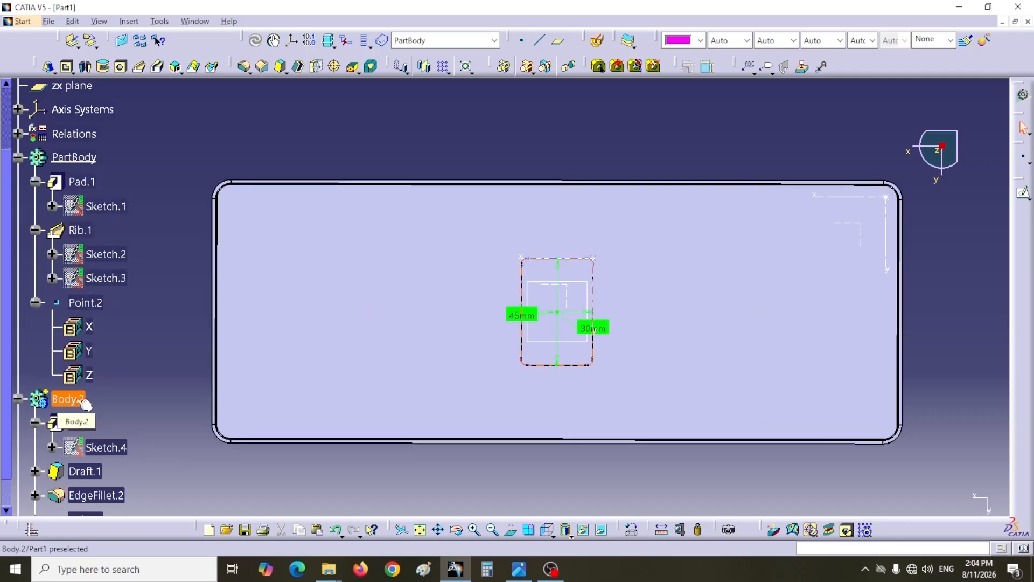
- Make the cell body the work object and move it with AxisToAxis from its own axis system to the one at the plate's corner
right_click(84, 402)
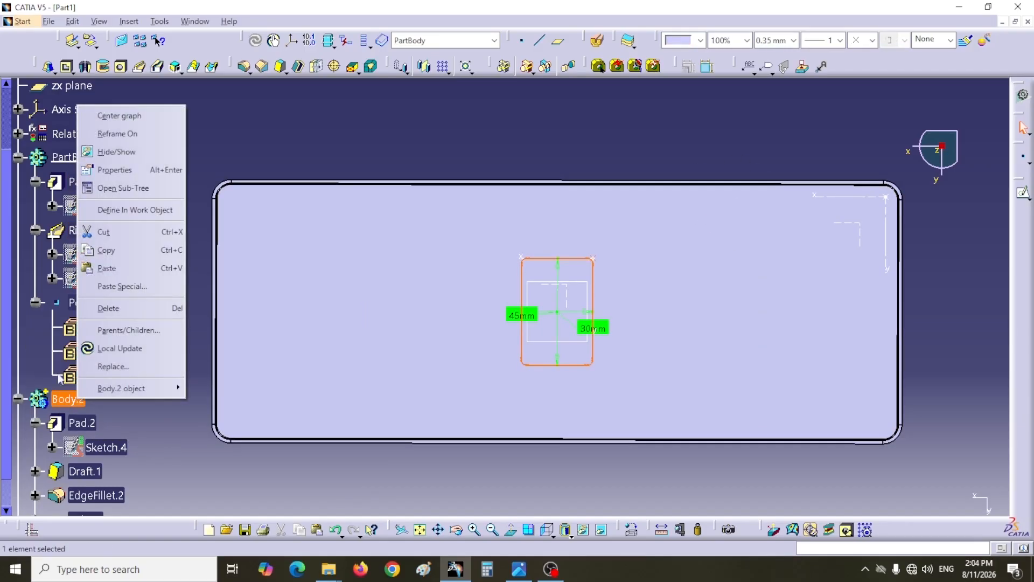
click(121, 214)
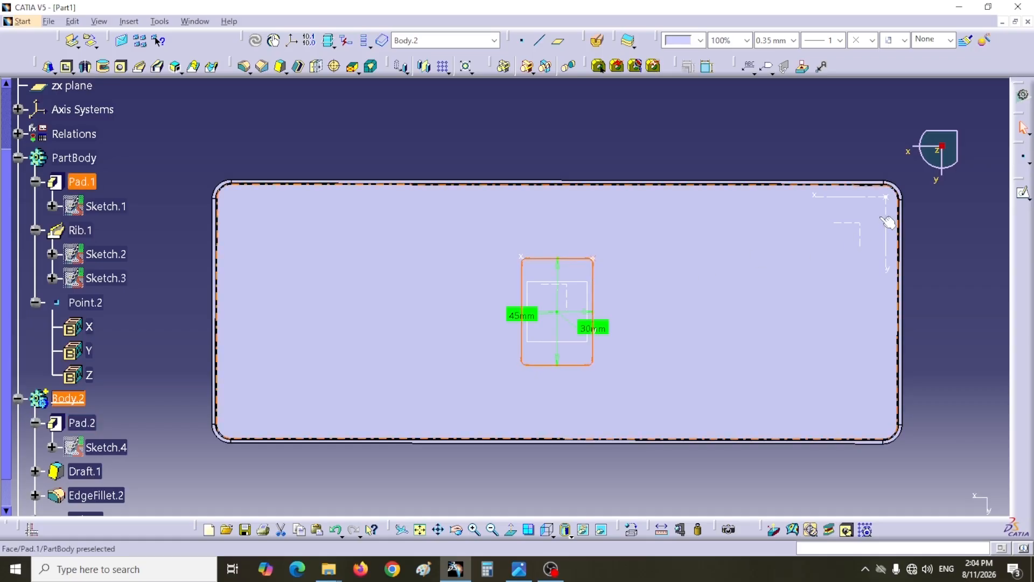
click(426, 72)
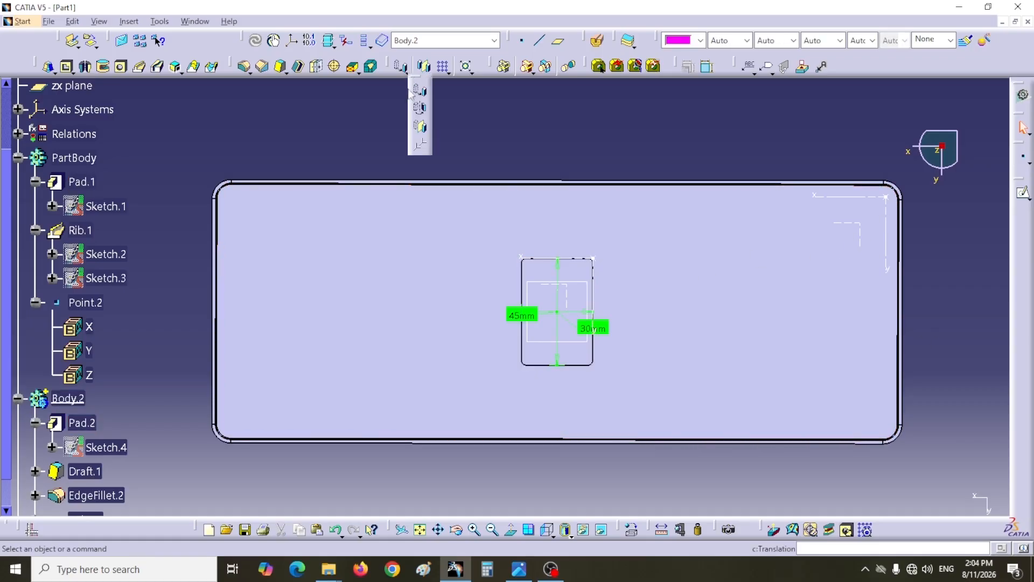
click(419, 149)
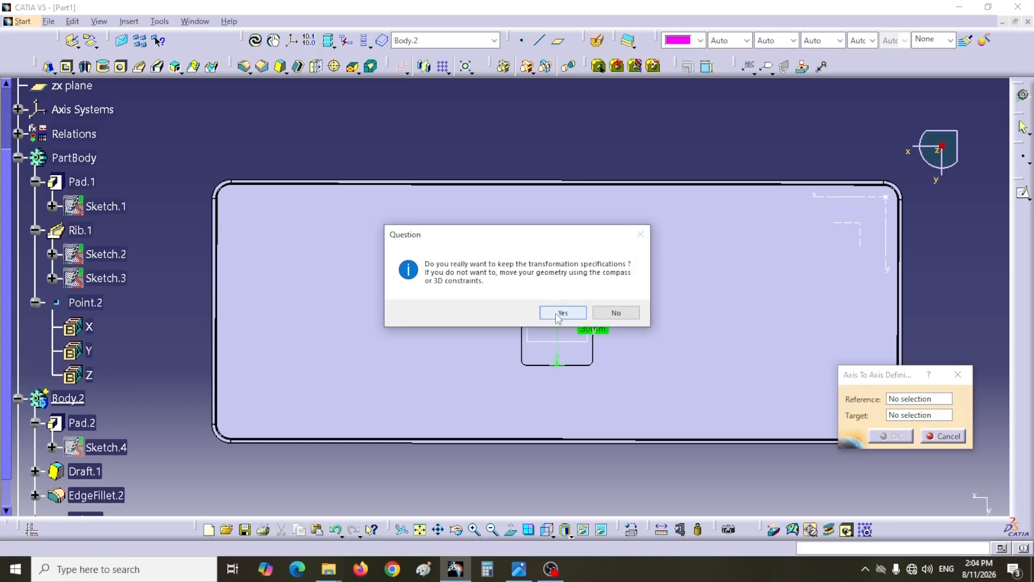
click(560, 313)
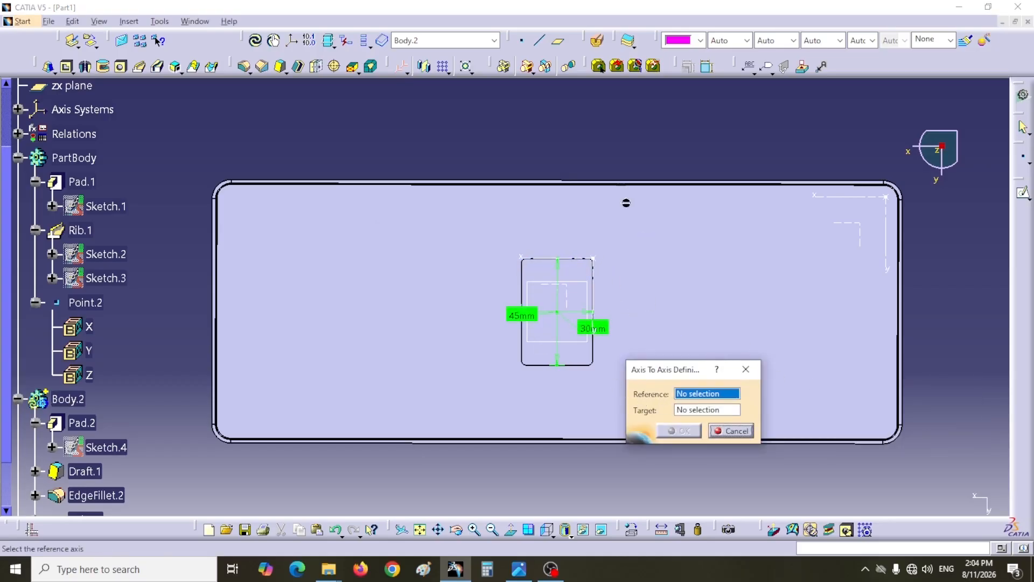
middle_drag(618, 162, 561, 240)
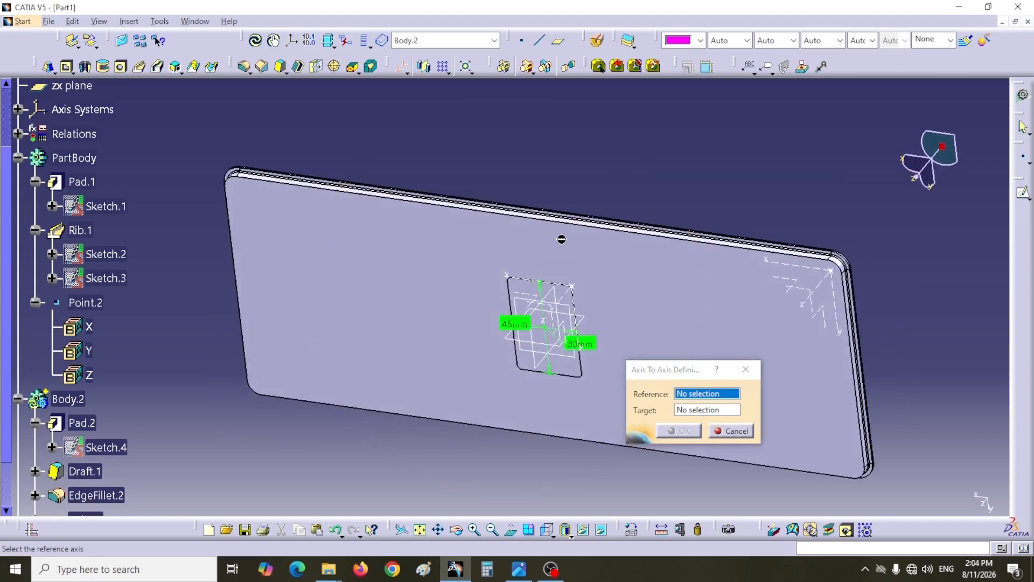
click(571, 303)
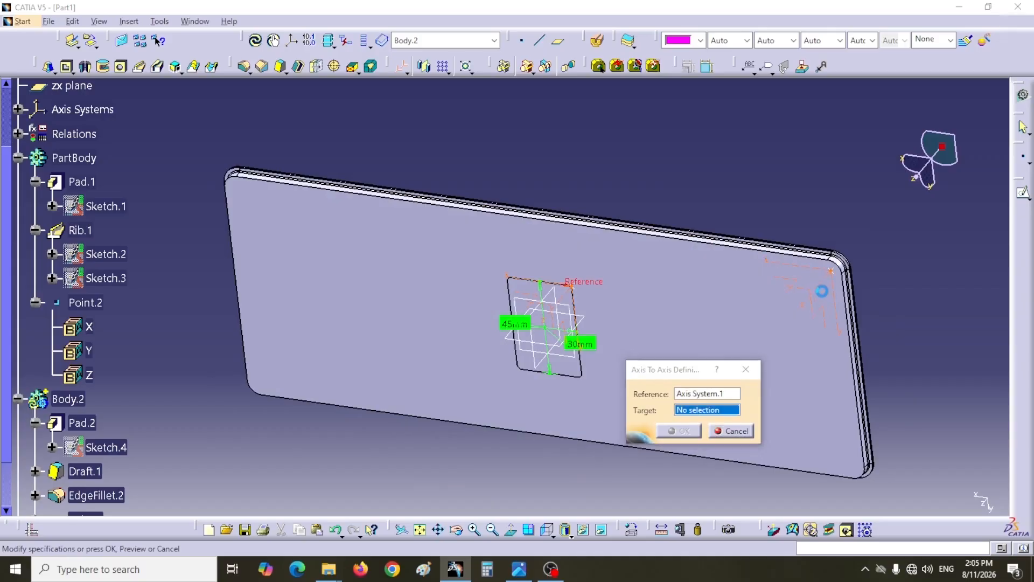
click(824, 288)
click(680, 432)
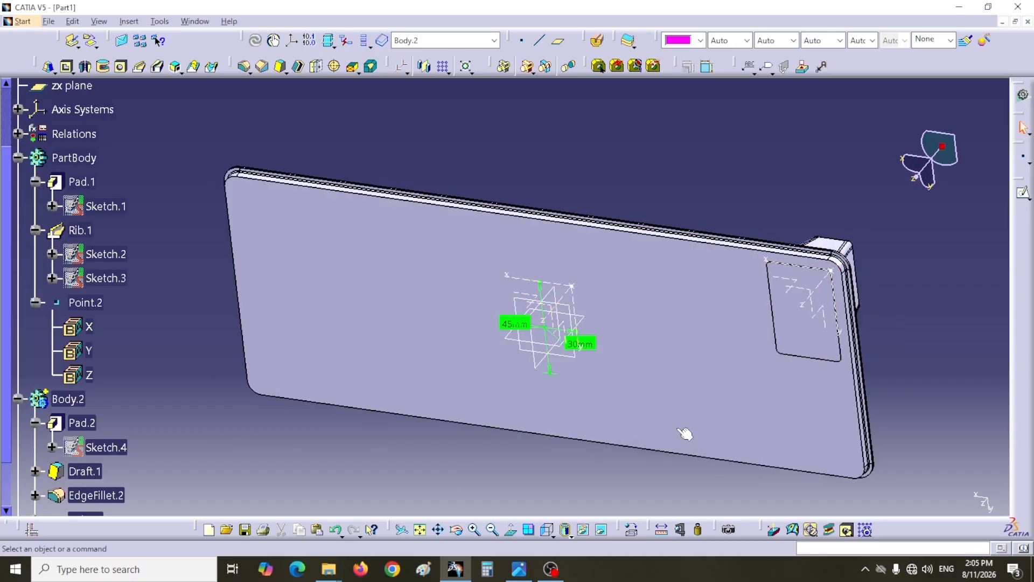
middle_drag(688, 437, 712, 233)
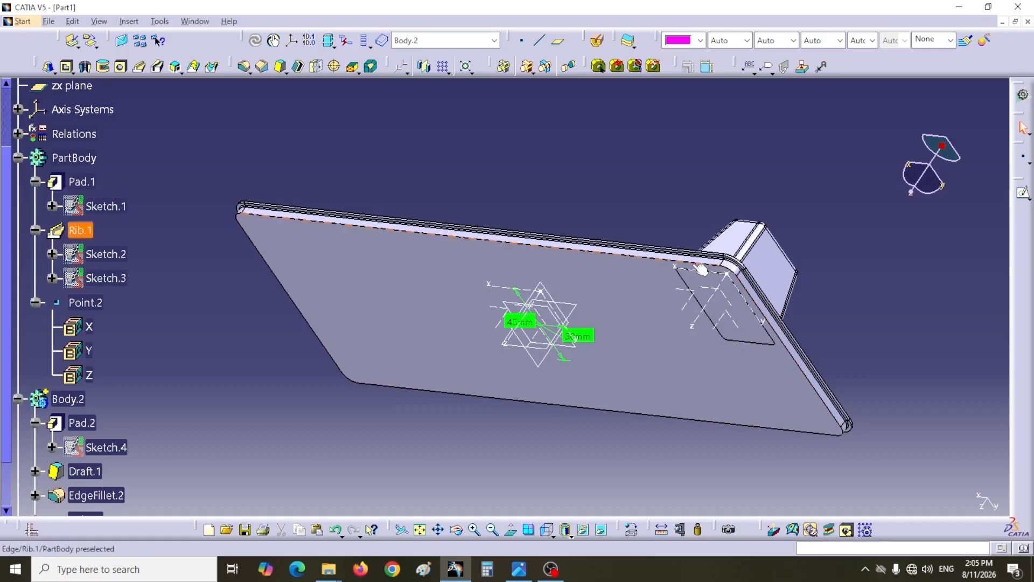
middle_drag(564, 485, 569, 377)
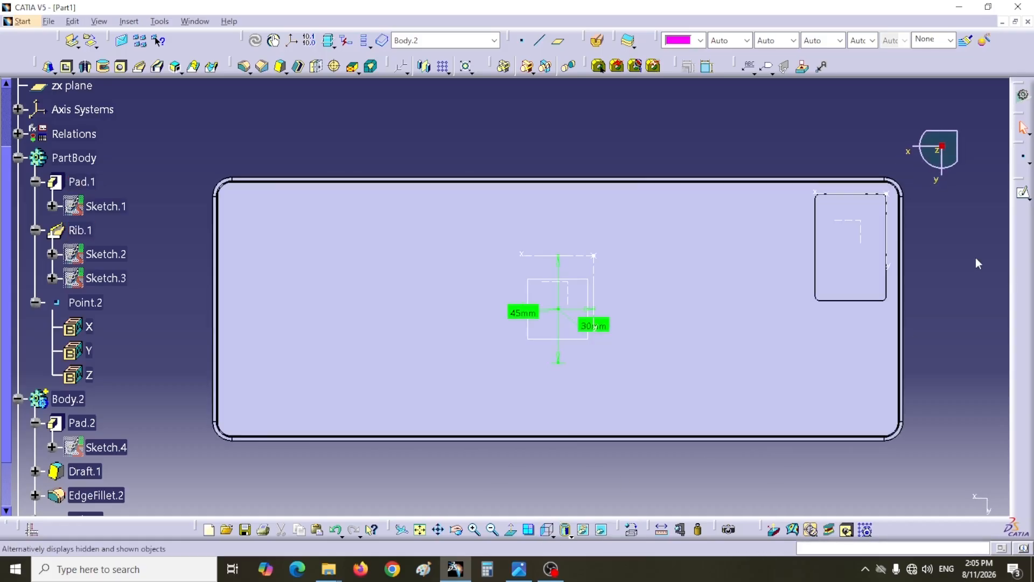
middle_drag(976, 261, 889, 242)
middle_drag(831, 266, 649, 282)
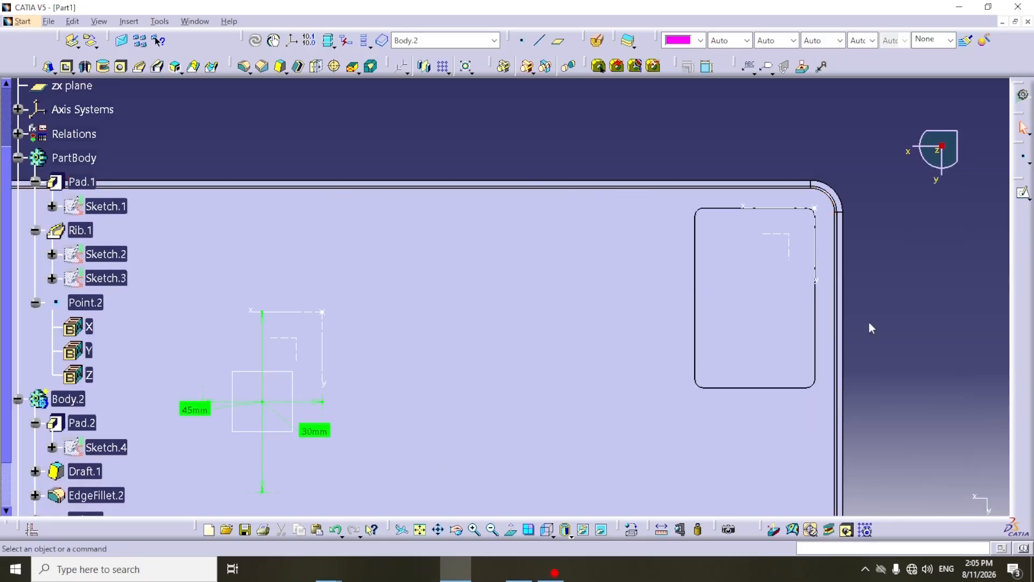
middle_drag(709, 114, 651, 128)
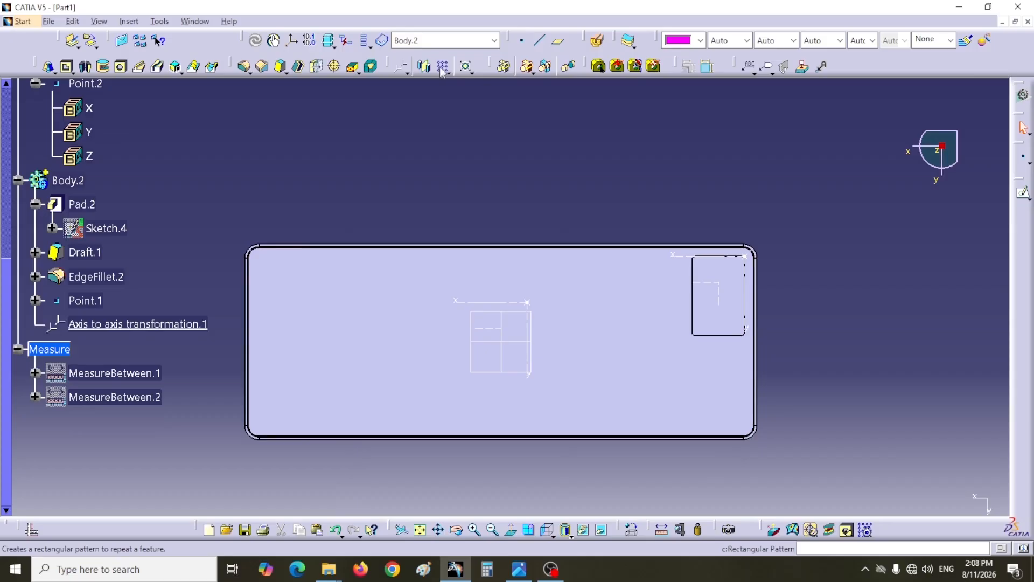
- Start a rectangular pattern of the cell body using Instance(s) & Length, with 8 instances in the first direction as in the practice 15 drawing
click(443, 67)
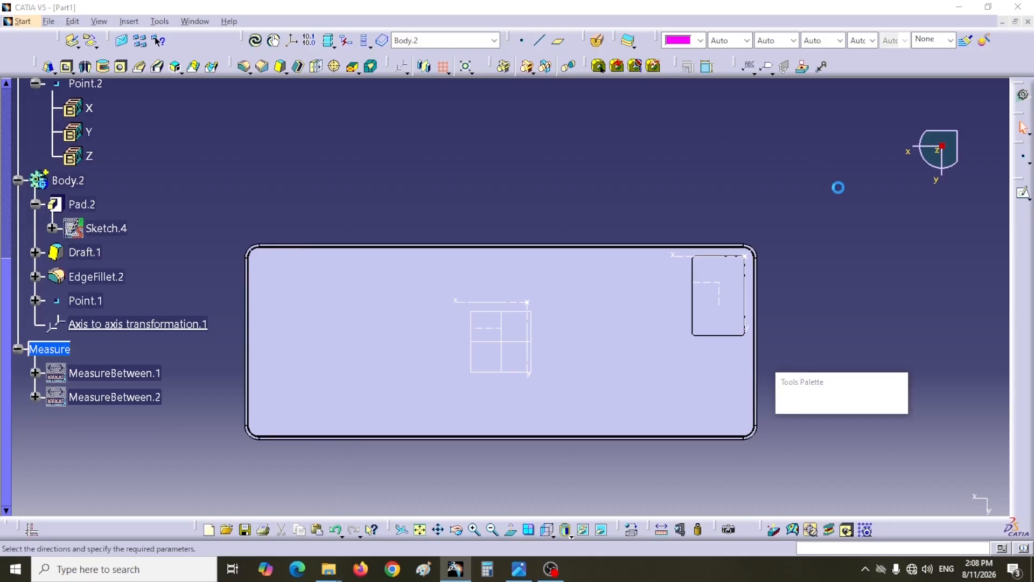
drag(475, 249, 906, 217)
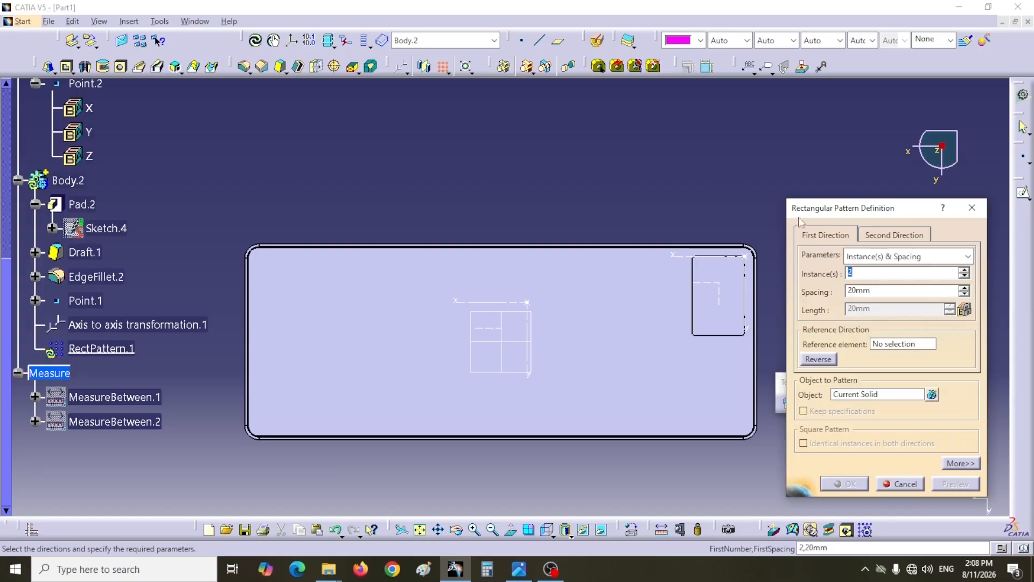
click(856, 257)
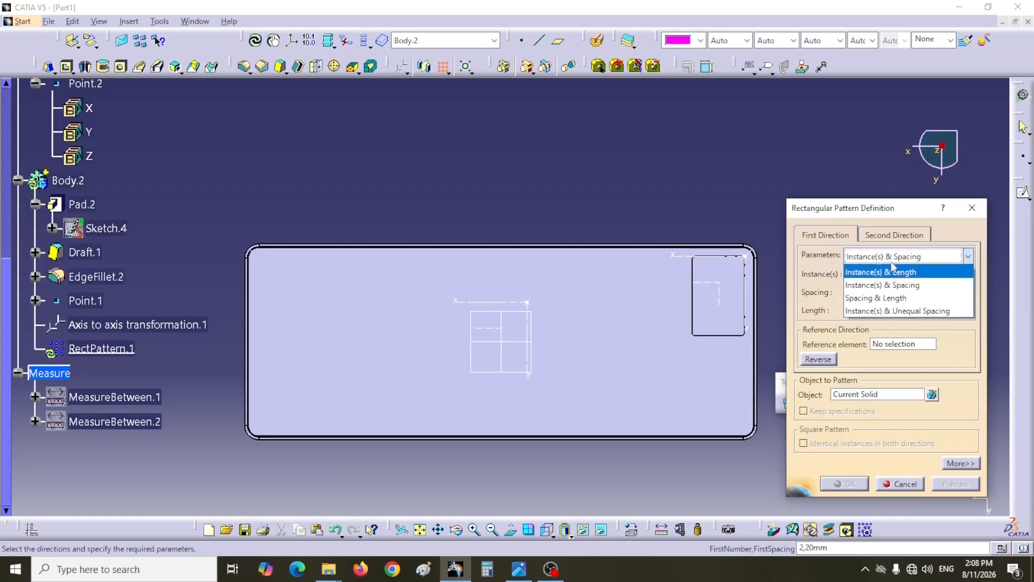
click(874, 273)
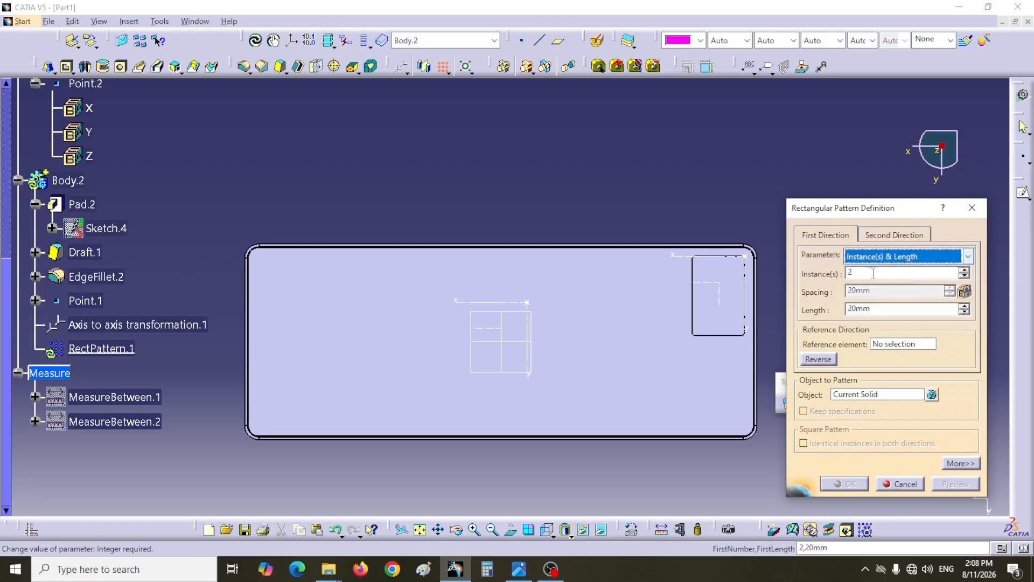
key(alt+Tab)
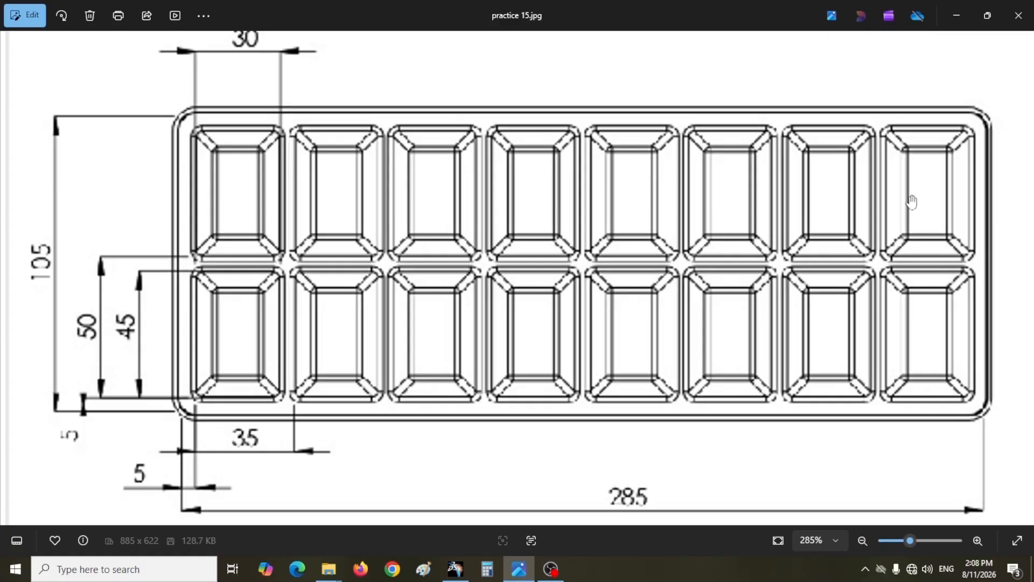
click(457, 570)
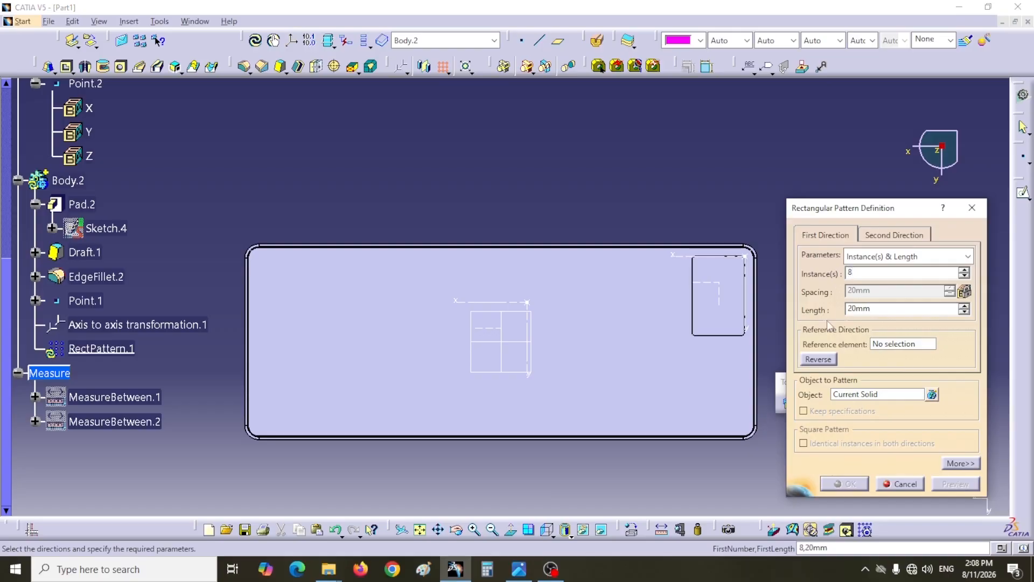
- Set the pattern's first-direction length to 245 mm and use the plate's long edge as its reference direction
drag(874, 310, 857, 308)
text(245)
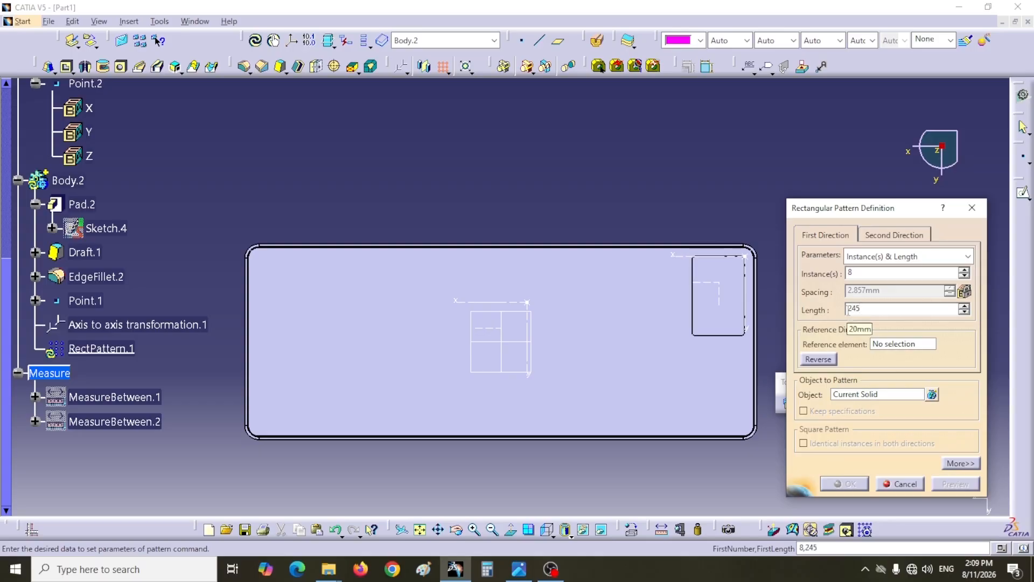
click(509, 571)
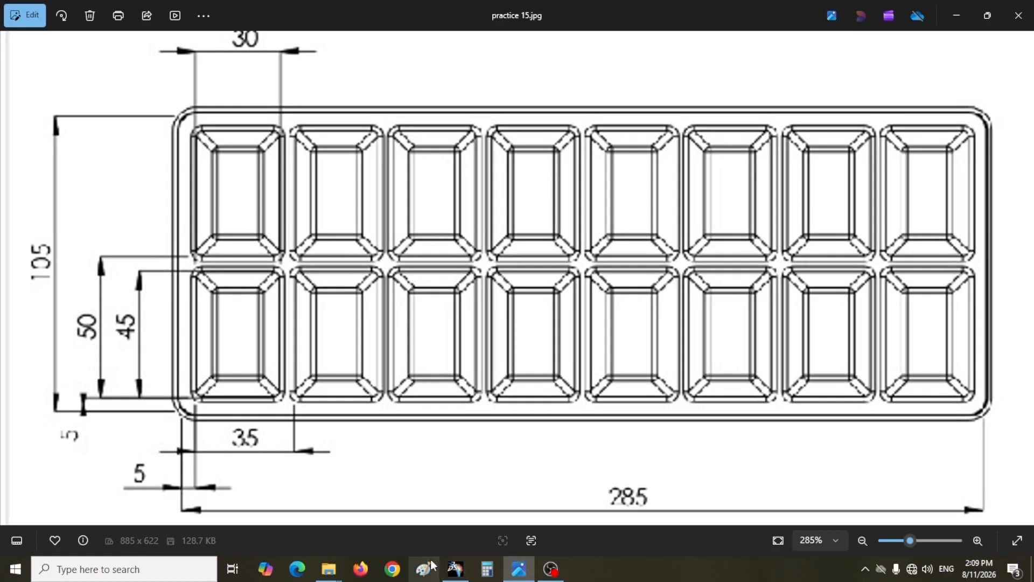
click(455, 570)
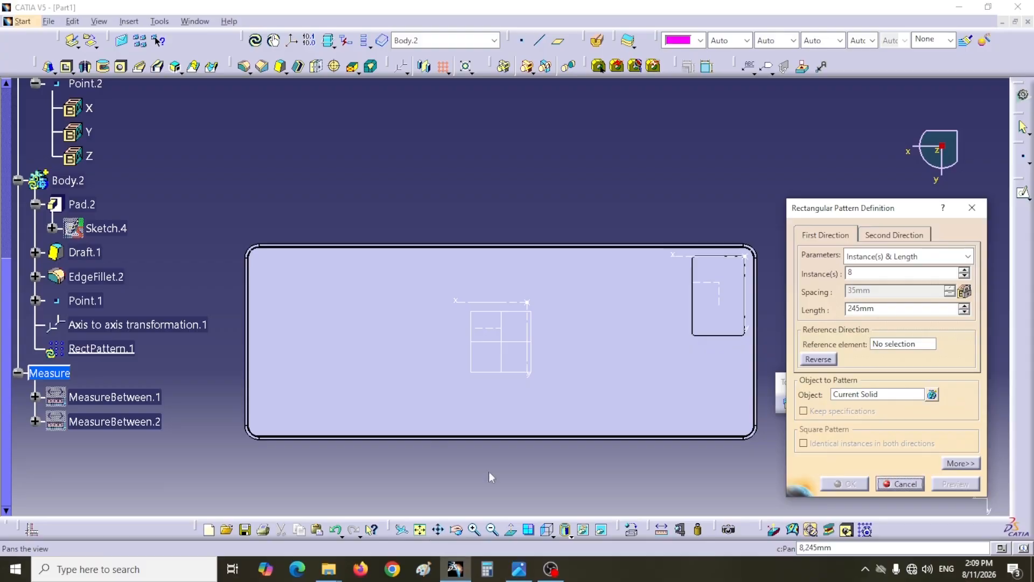
click(892, 348)
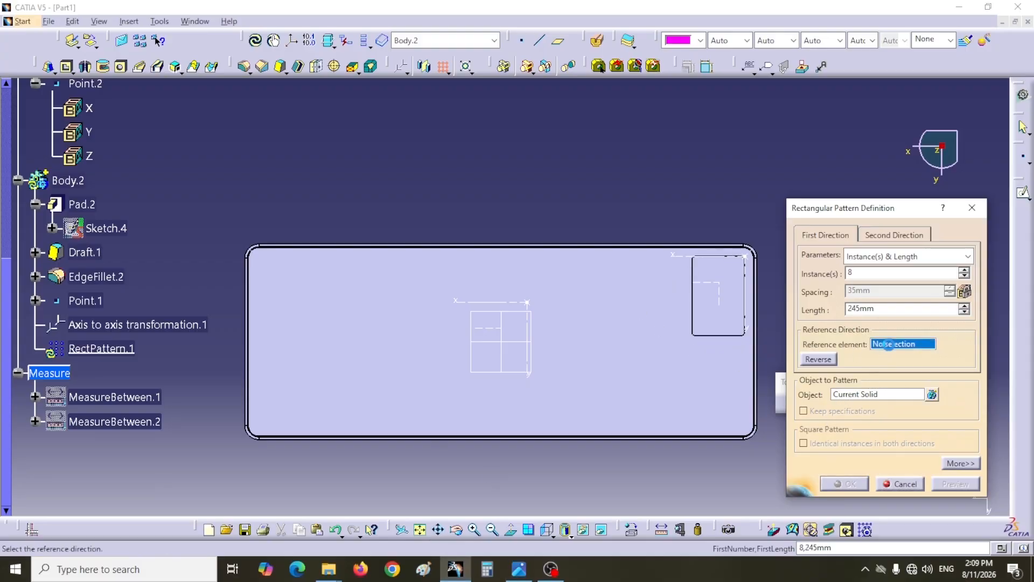
click(564, 254)
- Define the pattern's second direction by Instance(s) & Length, with 2 instances over a length of 50 mm
drag(847, 212, 789, 224)
click(437, 361)
click(877, 274)
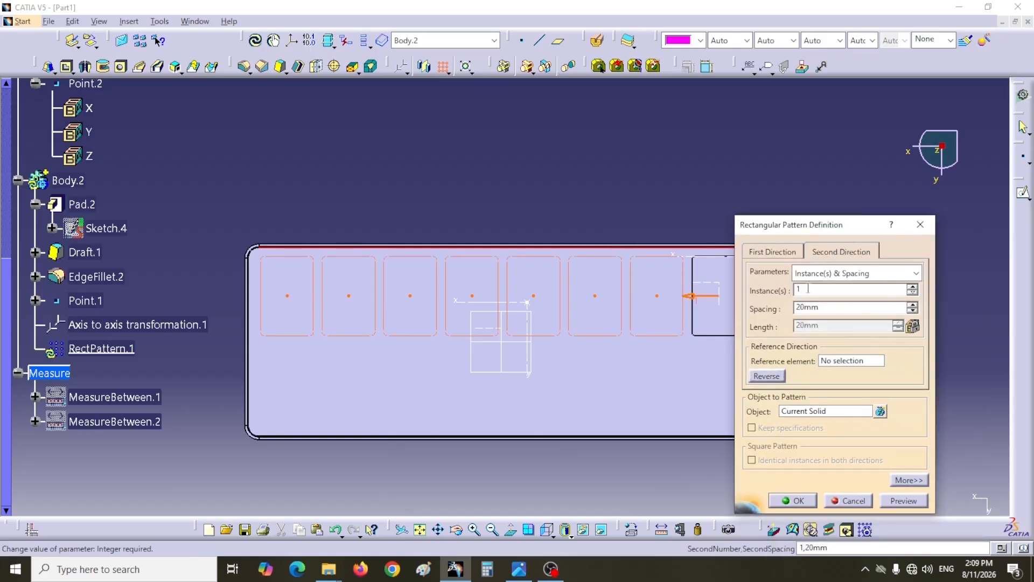
click(917, 274)
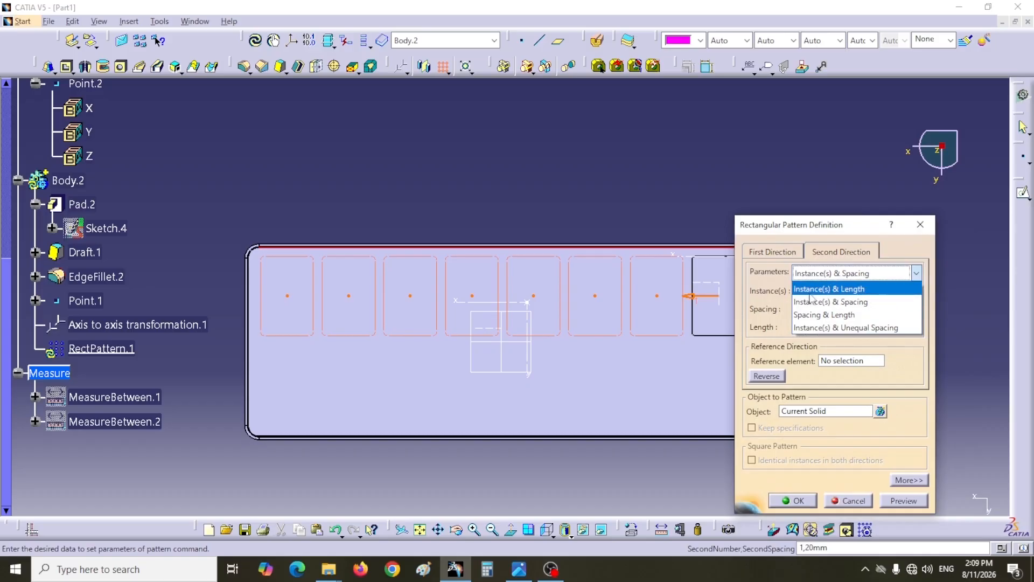
click(808, 289)
double_click(800, 291)
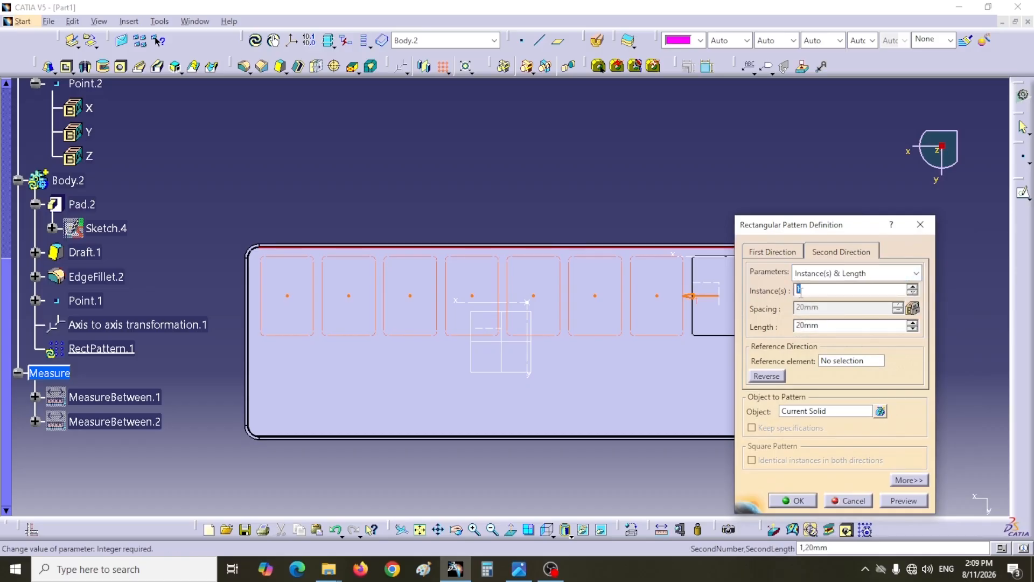
text(2)
double_click(799, 326)
text(50)
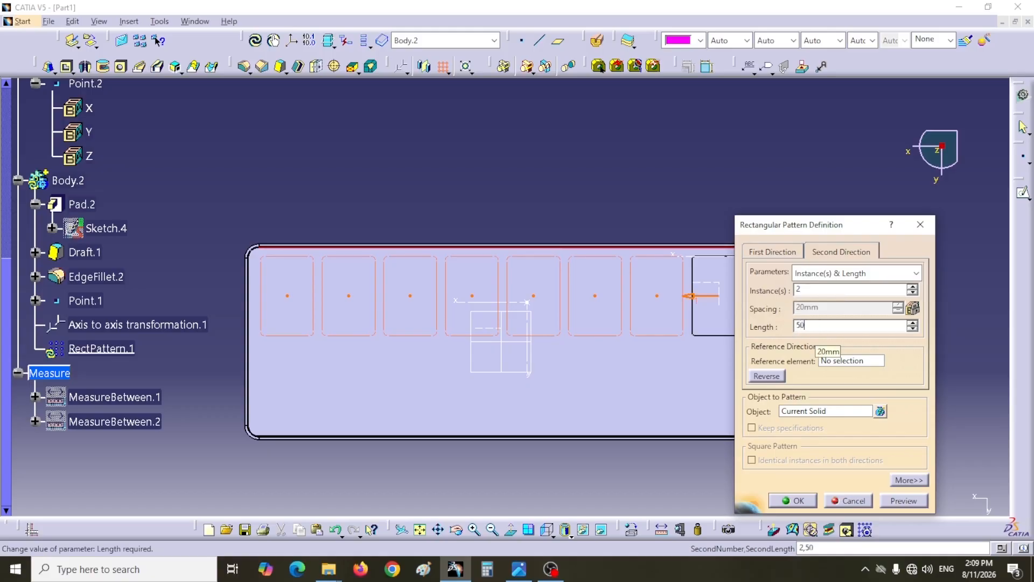
- Use the plate's short edge as the second direction, reverse it so the second row falls on the plate, and create the pattern
click(850, 363)
click(552, 420)
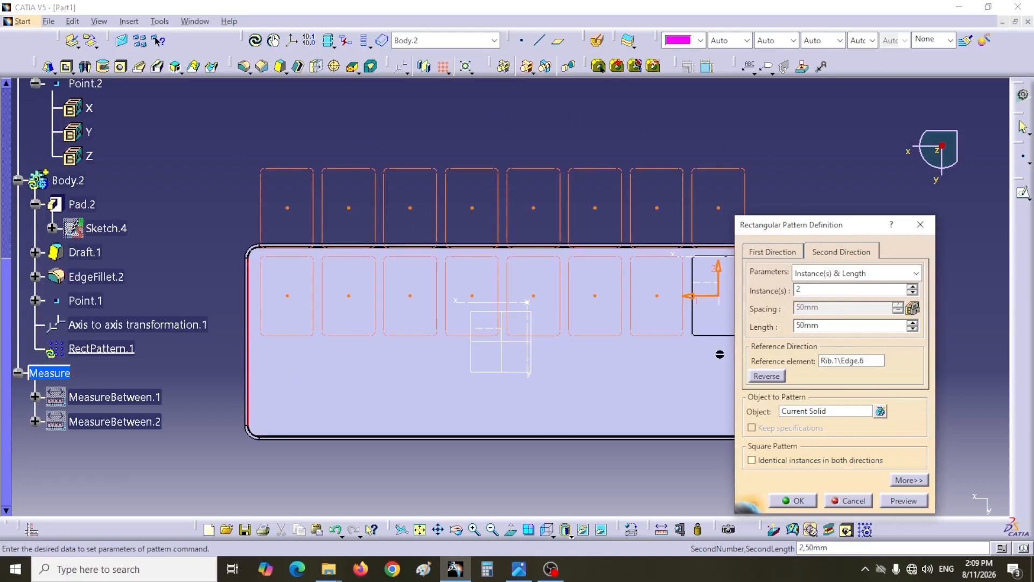
click(766, 376)
drag(819, 231, 867, 217)
click(841, 488)
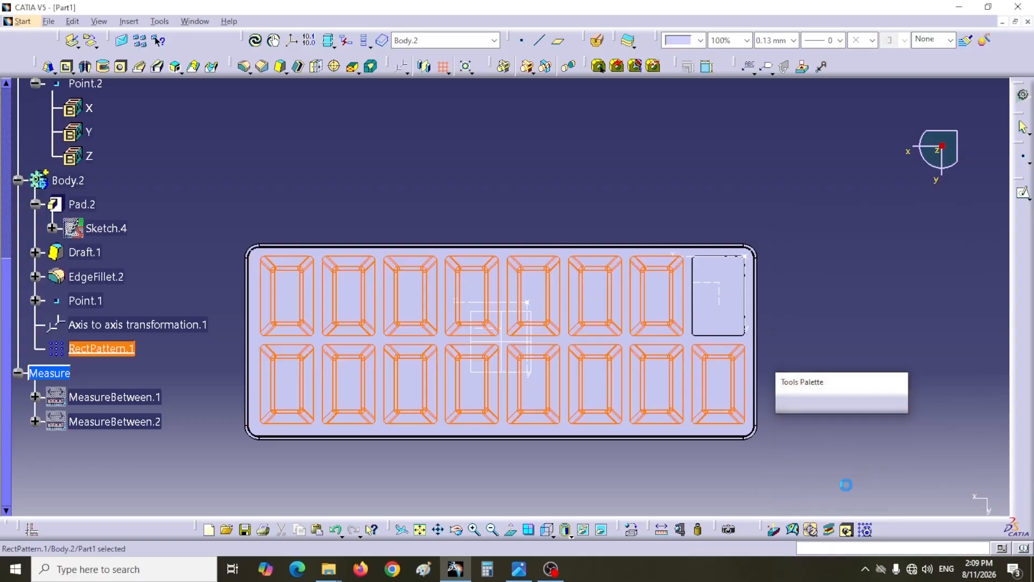
middle_drag(702, 150, 406, 339)
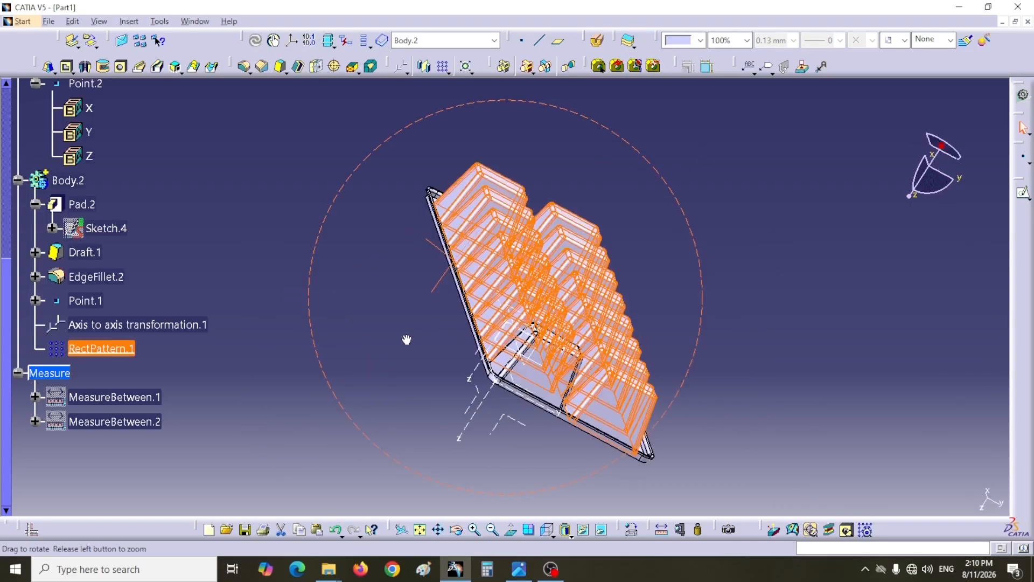
click(757, 246)
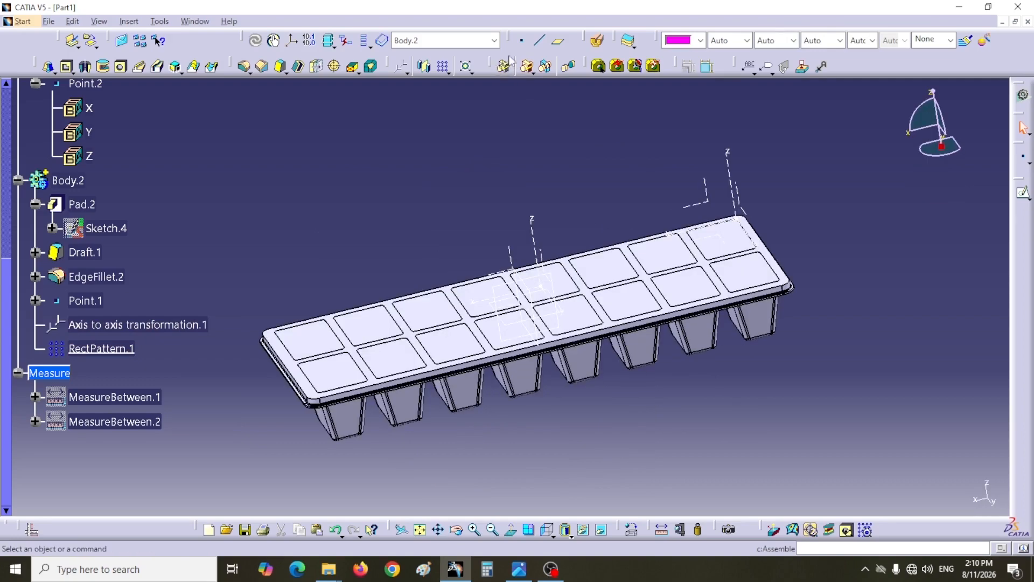
- Assemble the patterned cell body, Body.2, into PartBody
drag(496, 66, 509, 102)
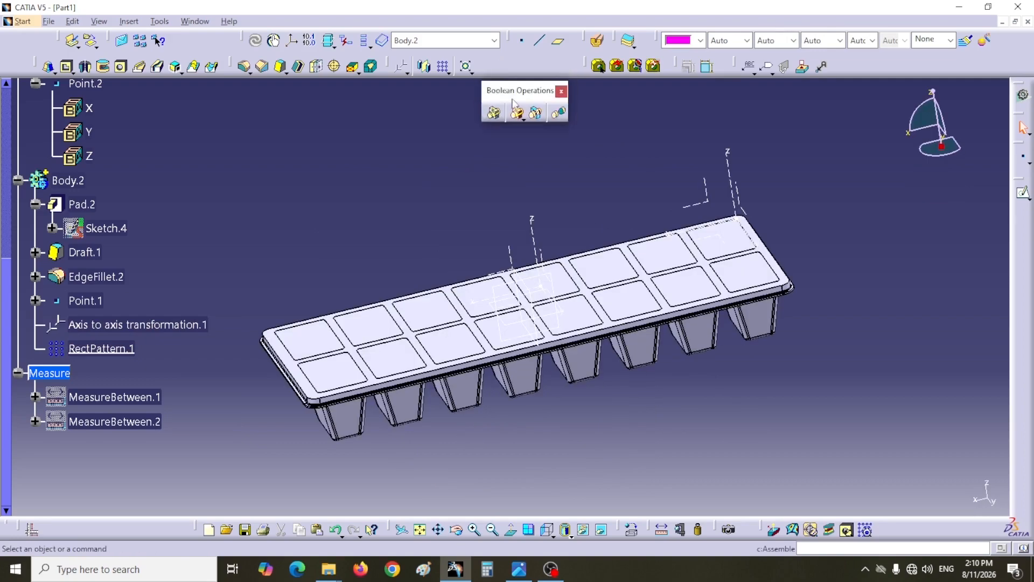
click(494, 112)
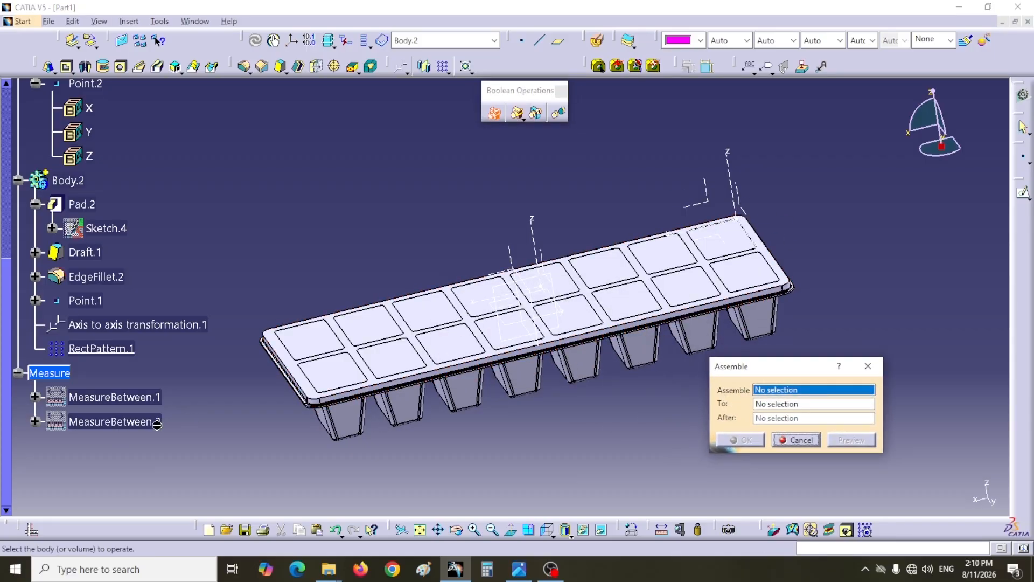
scroll(157, 424, up, 2)
click(64, 260)
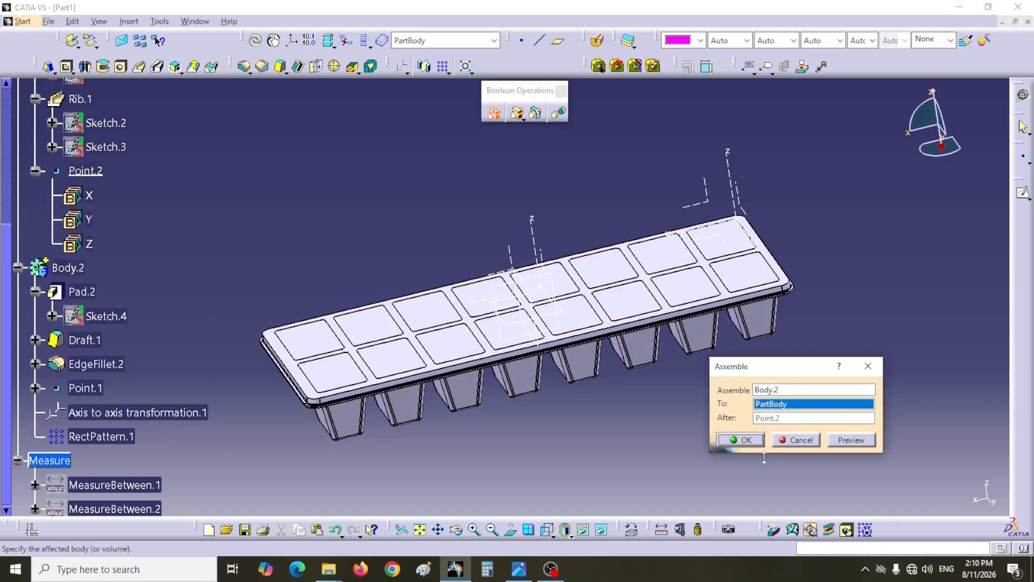
click(749, 441)
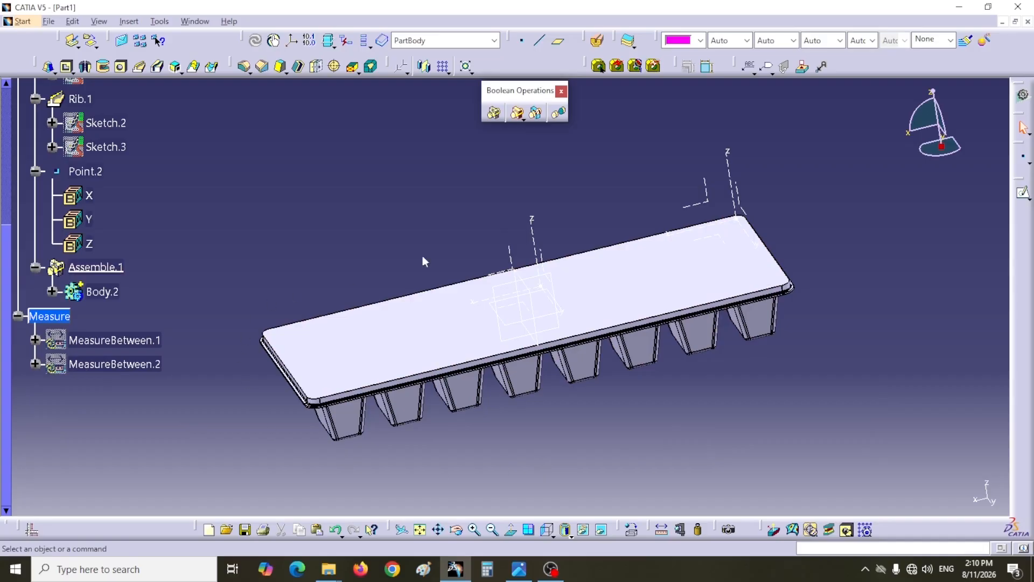
- Shell the merged tray with a 1 mm inside thickness, removing the plate's large upper face
click(298, 65)
drag(216, 122, 830, 145)
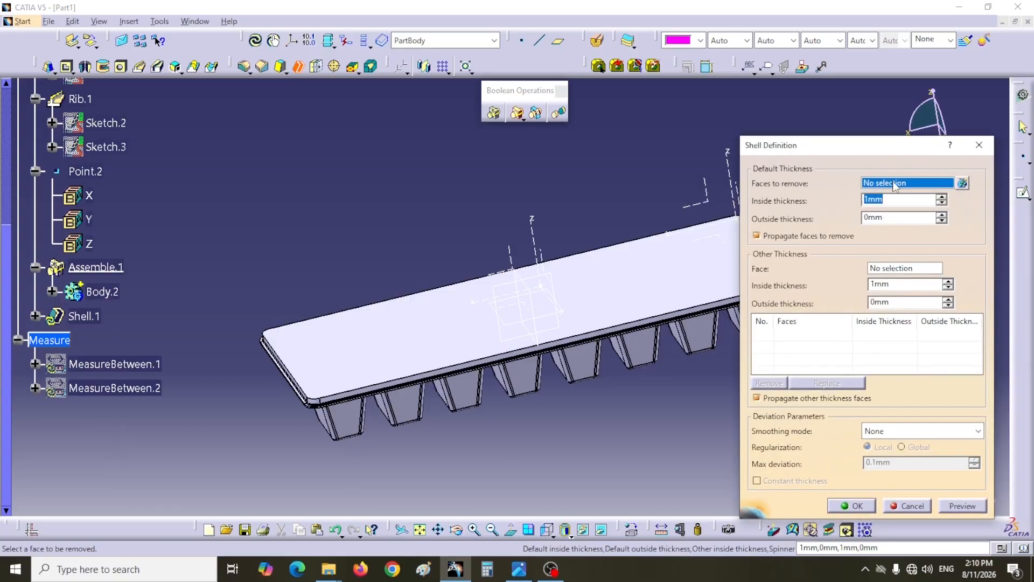
click(377, 340)
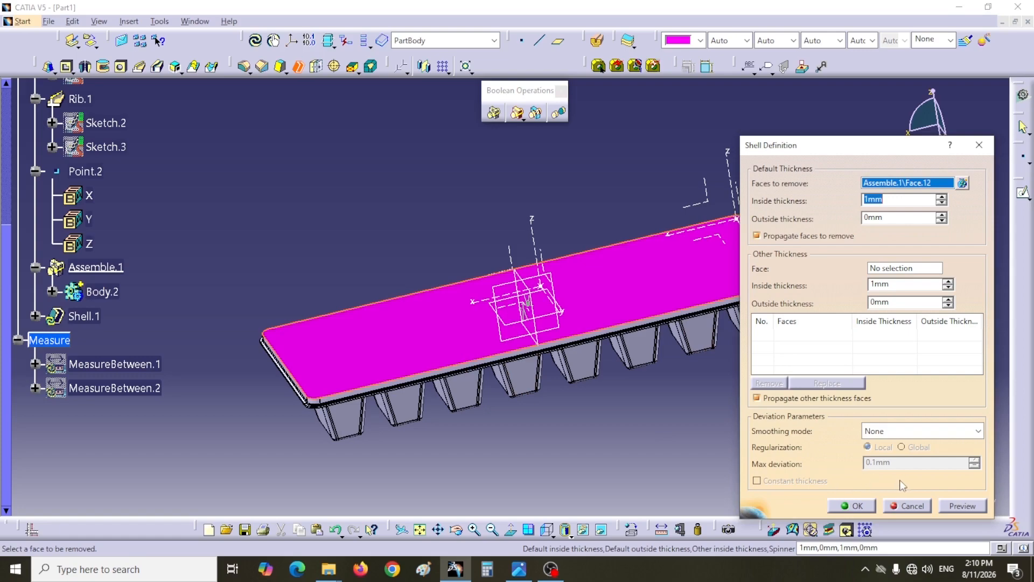
click(851, 507)
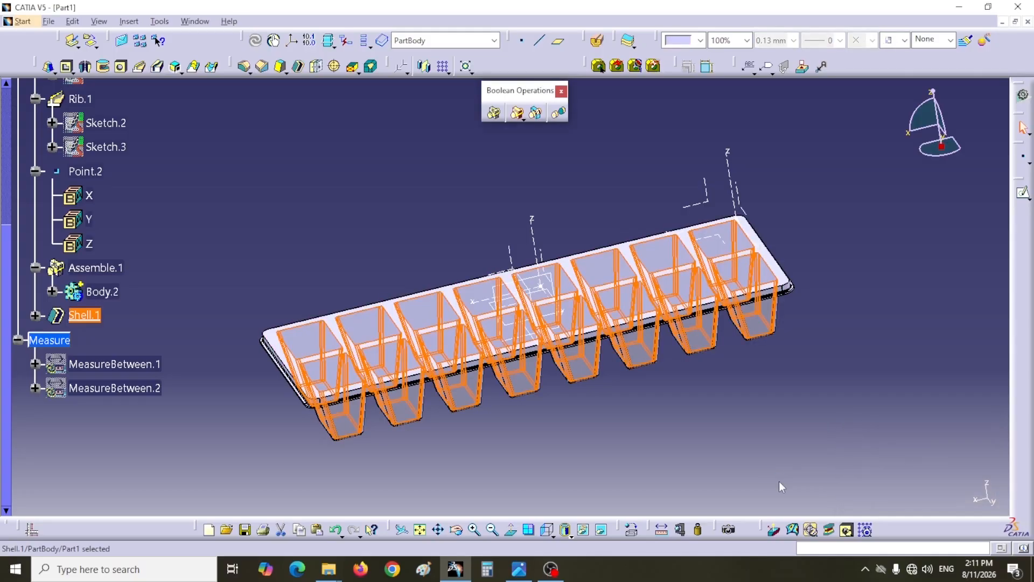
click(714, 431)
- Start a 2 mm edge fillet with tangency propagation on the opening edges of all eight cells in the tray's back row
middle_drag(365, 169, 512, 274)
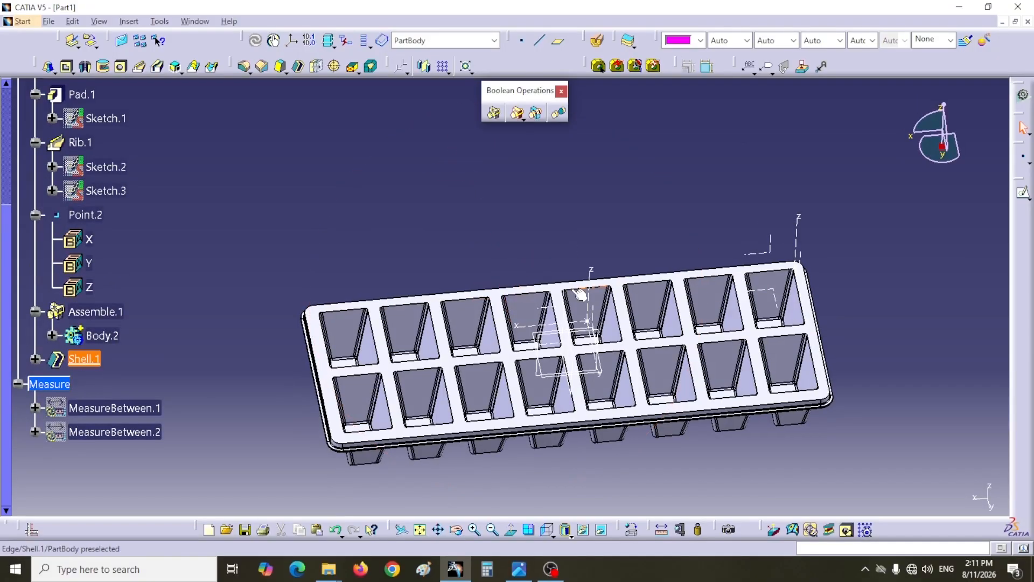
click(246, 67)
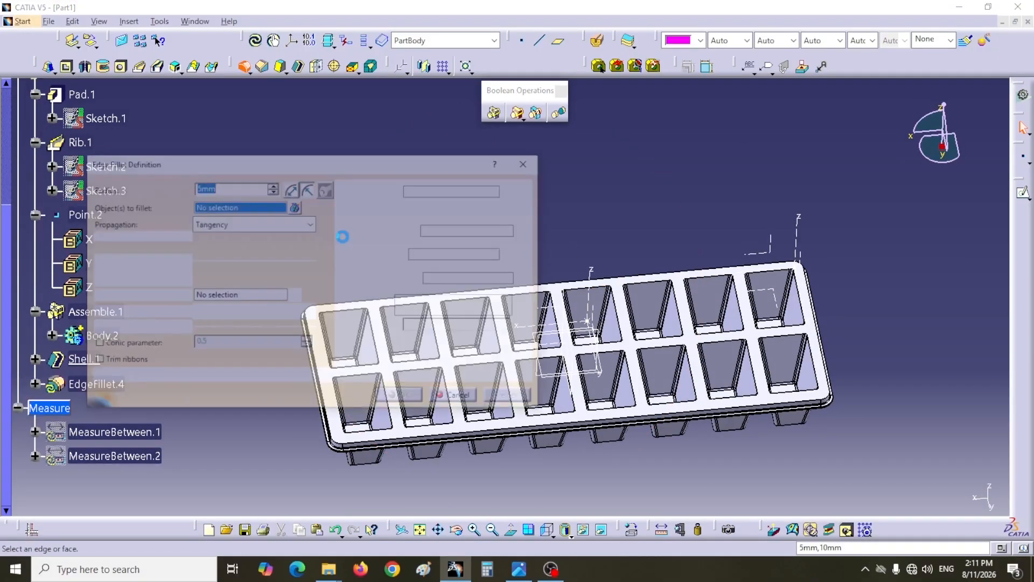
drag(350, 162, 344, 239)
double_click(203, 264)
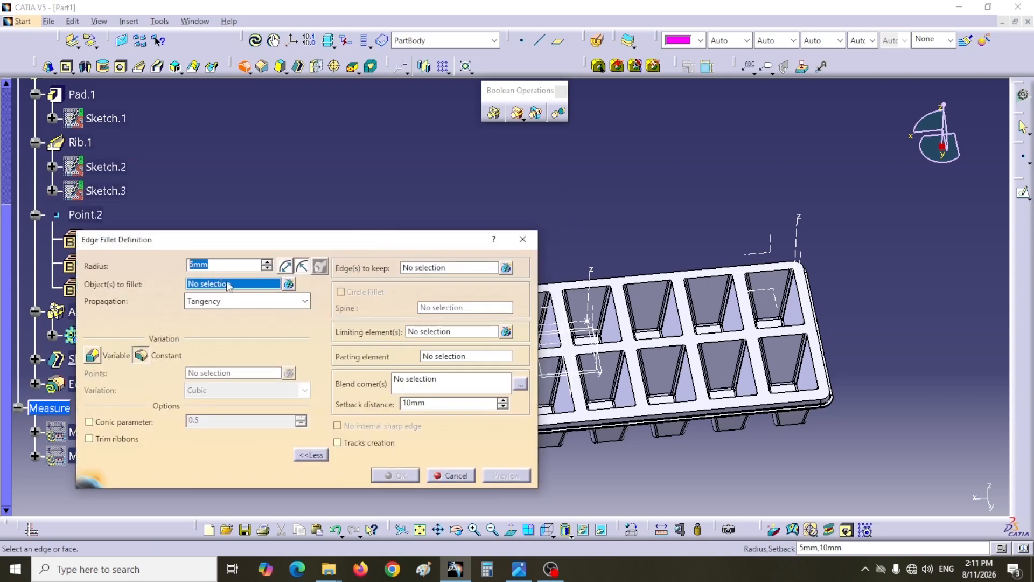
text(2)
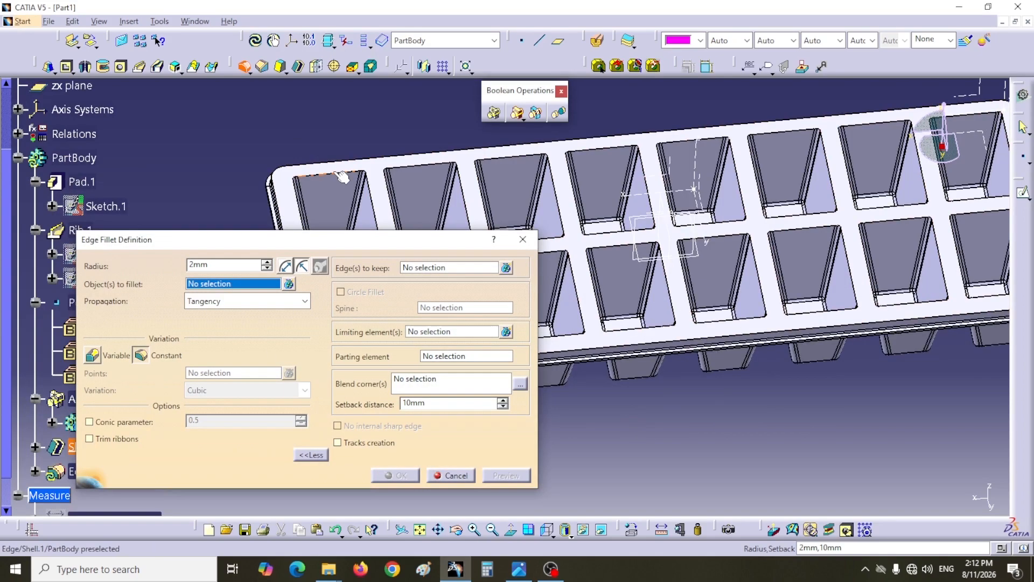
click(333, 170)
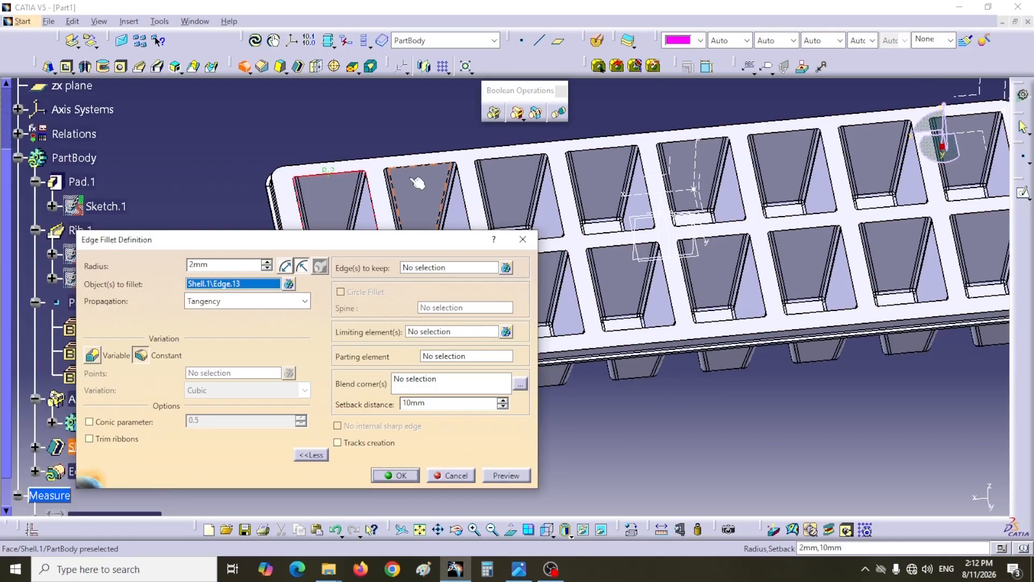
click(425, 169)
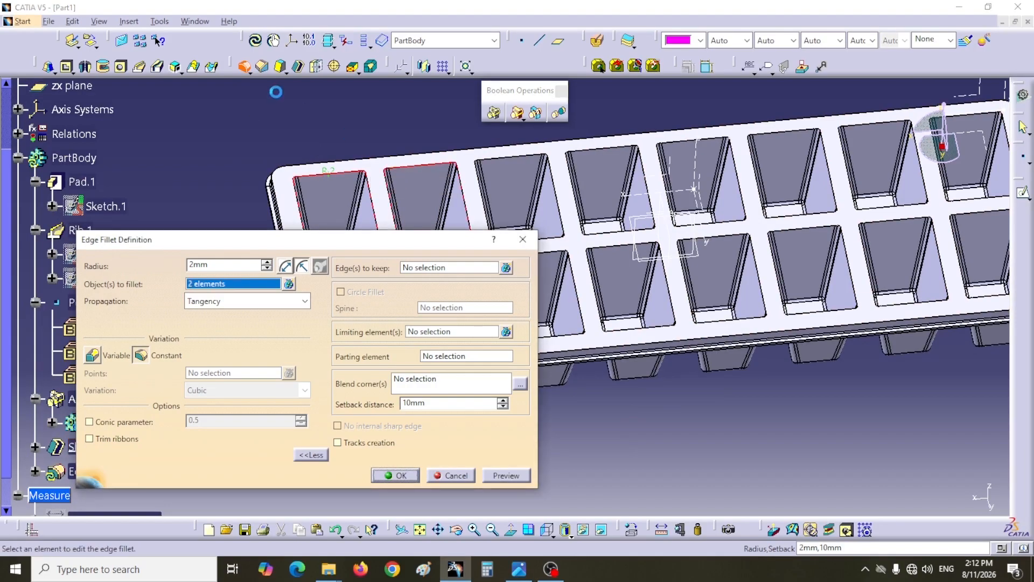
click(511, 158)
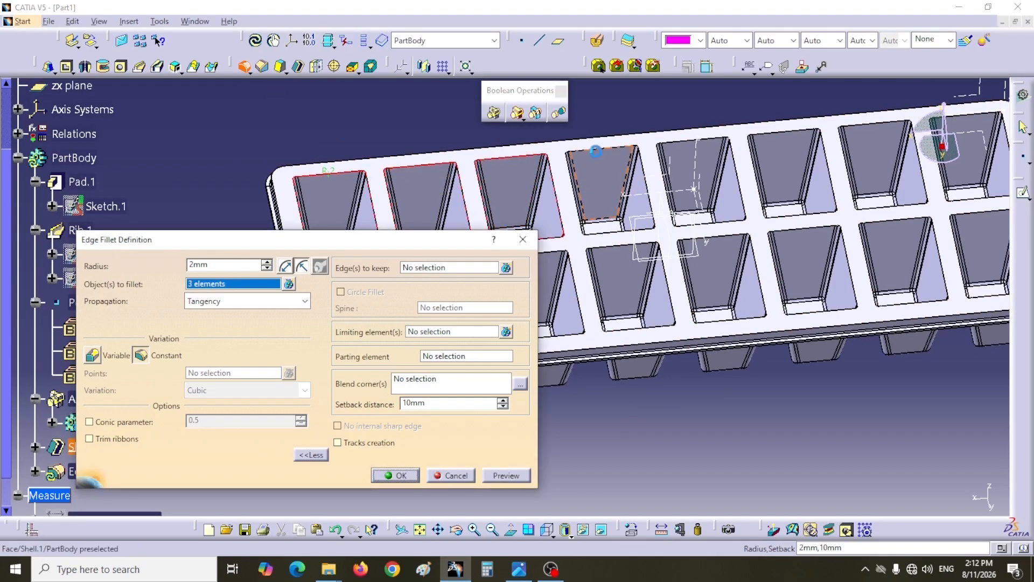
click(609, 154)
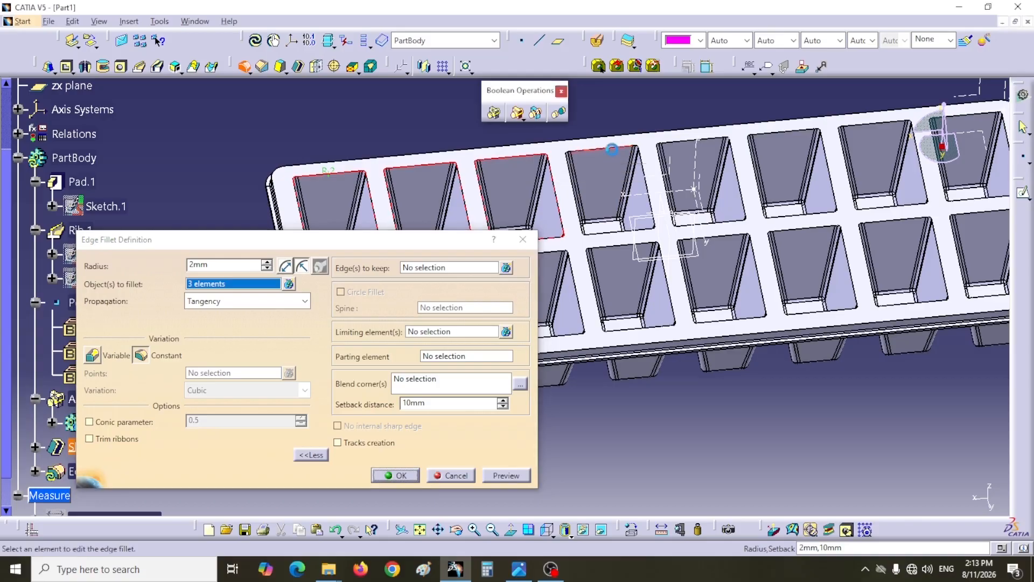
click(689, 144)
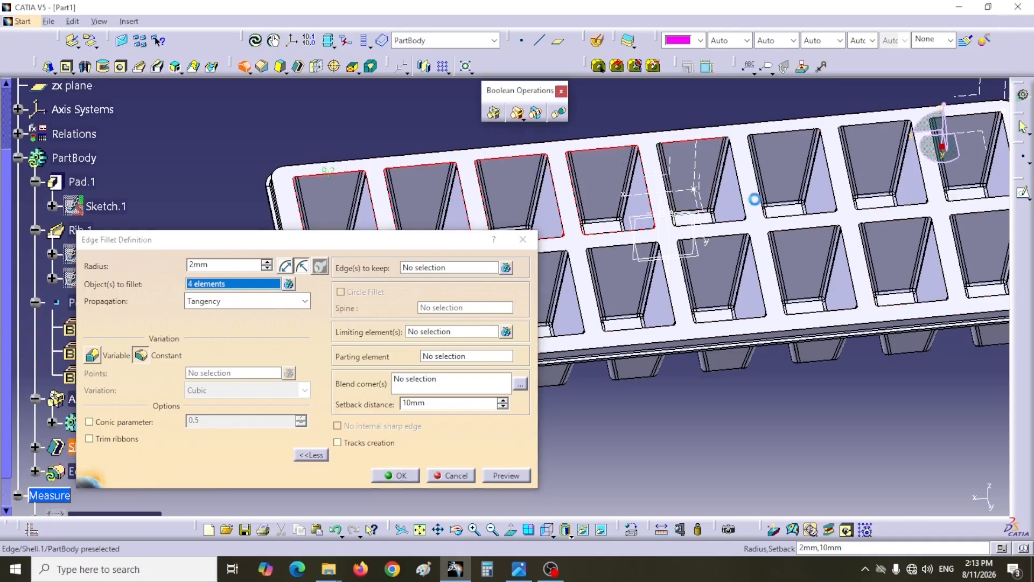
click(788, 139)
middle_drag(815, 425, 728, 459)
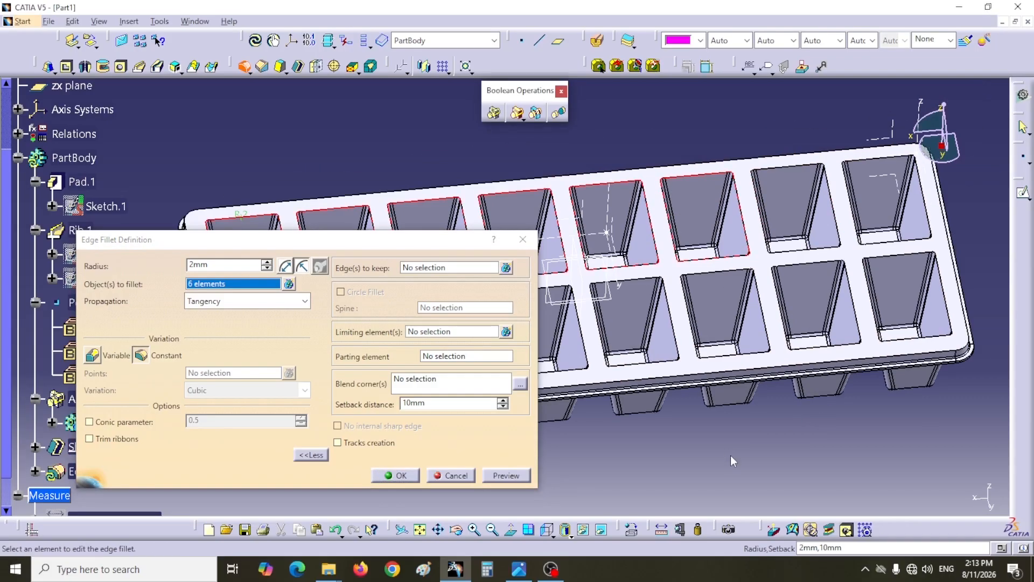
click(800, 171)
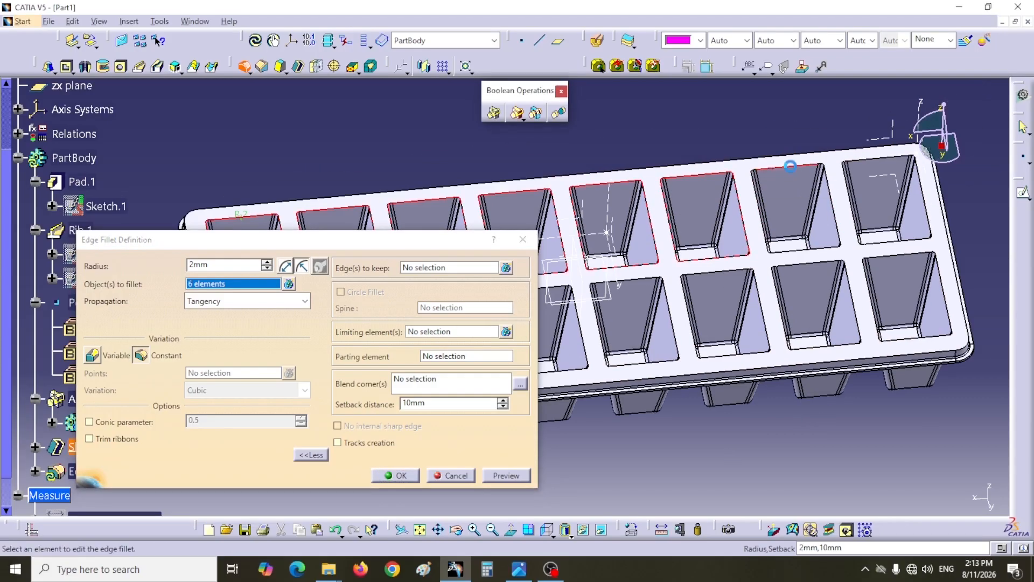
click(911, 245)
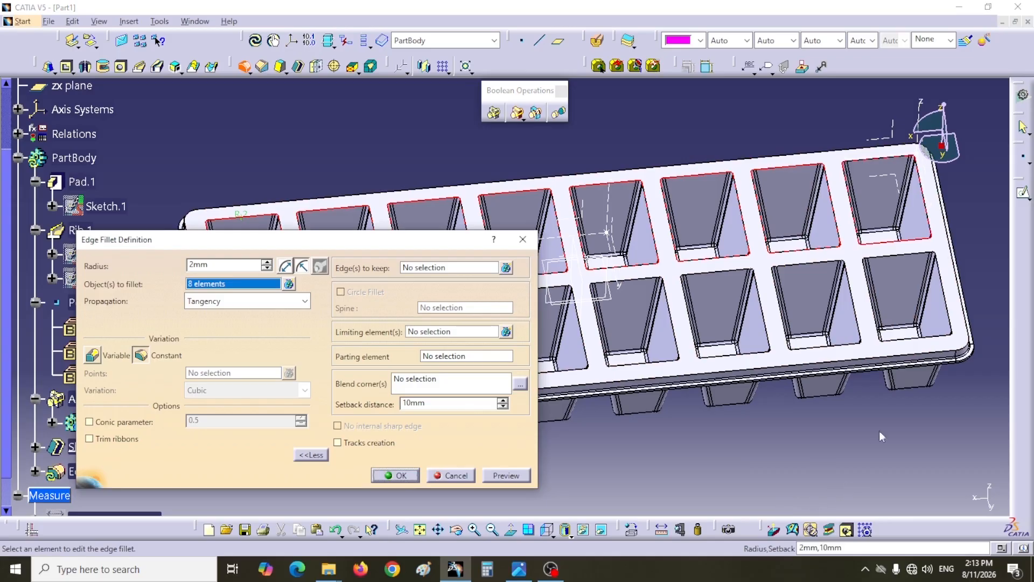
- Add the opening edges of the eight front-row cells to the selection and create the 2 mm edge fillet
click(904, 259)
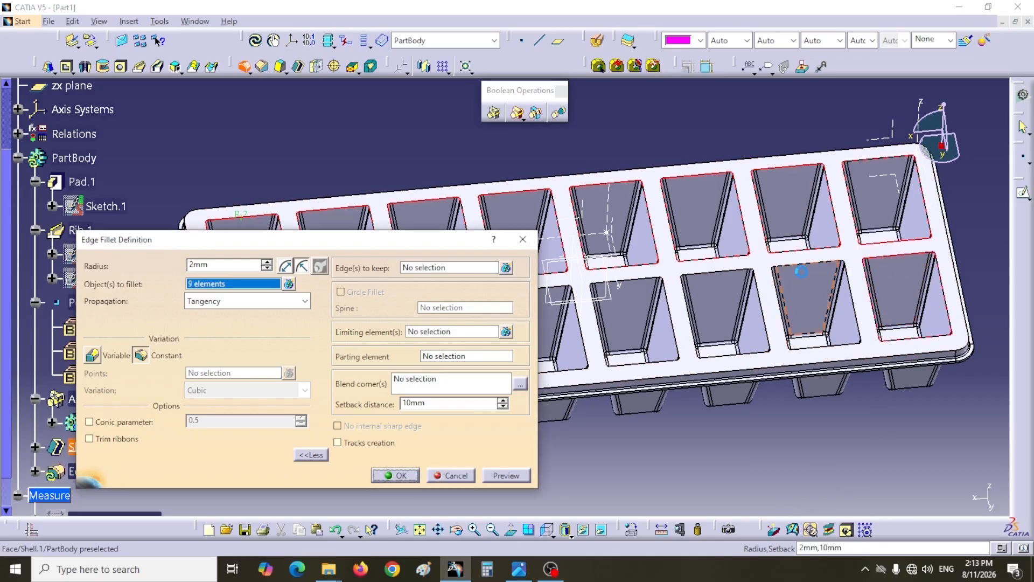
click(811, 267)
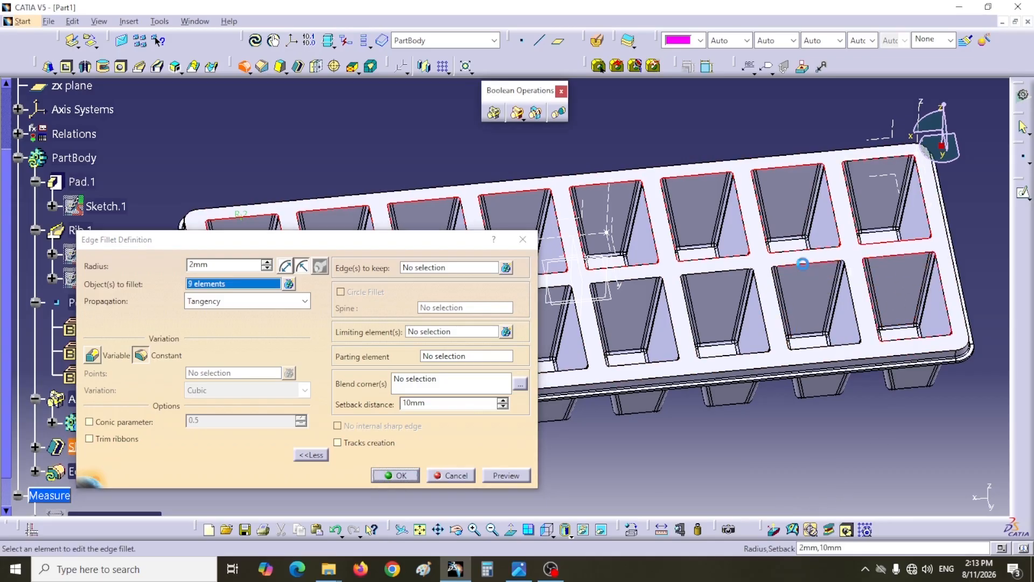
click(722, 275)
middle_drag(722, 275, 852, 319)
click(851, 319)
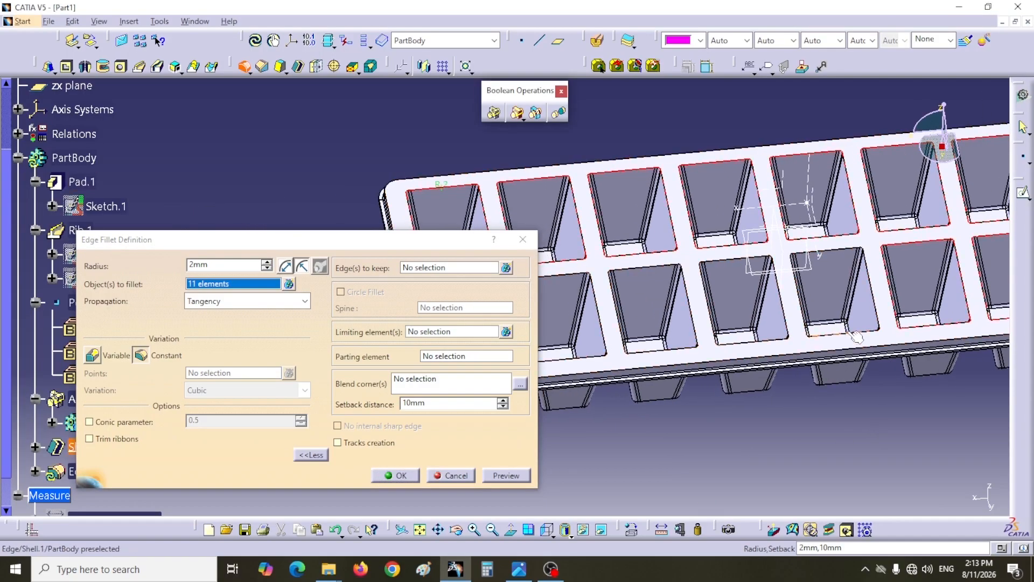
click(742, 342)
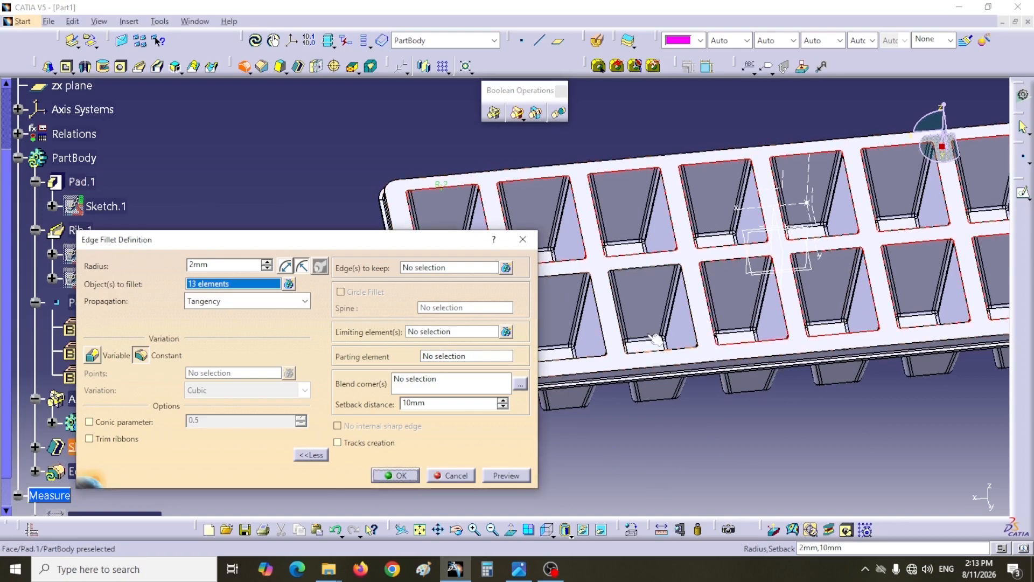
click(649, 277)
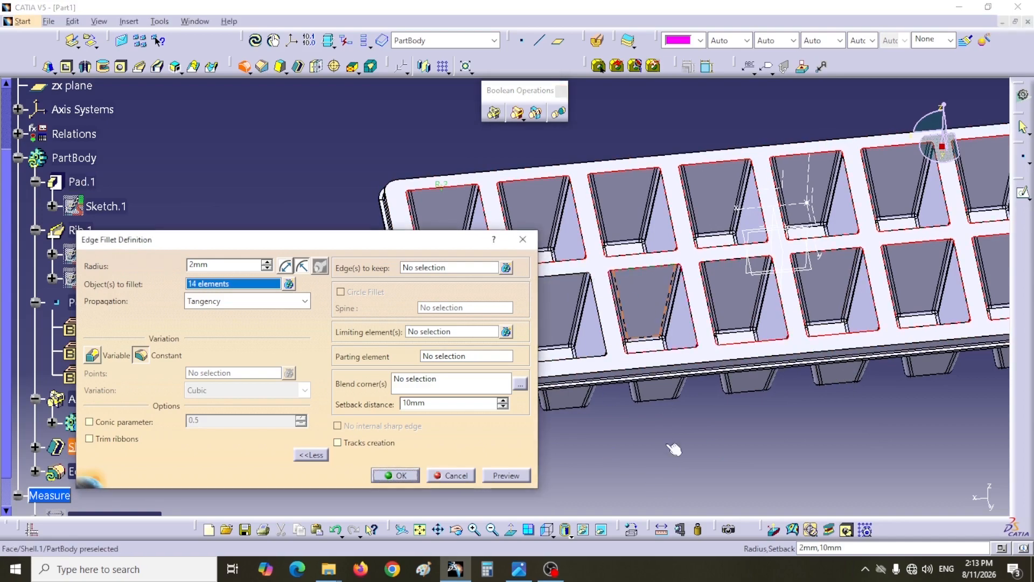
middle_drag(666, 443, 838, 449)
click(726, 282)
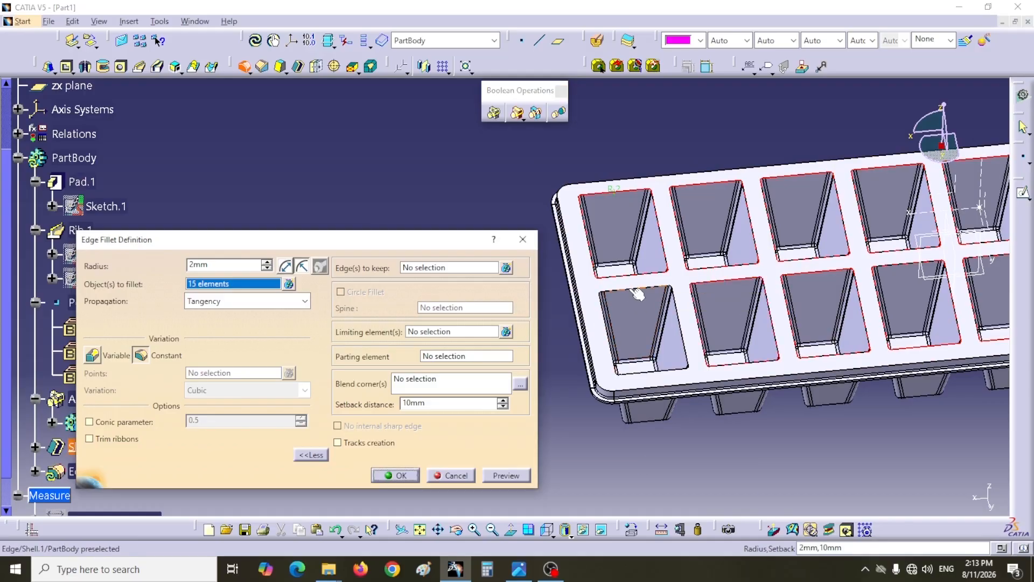
click(404, 477)
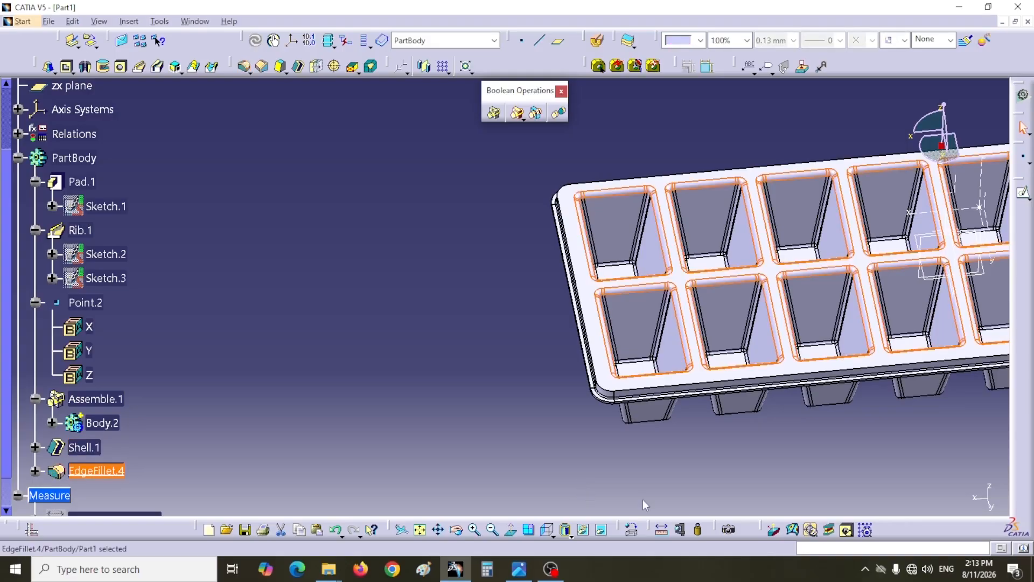
click(777, 452)
- View the tray from above and compare its cell layout with the practice 15 drawing in the image viewer
middle_drag(779, 450, 375, 483)
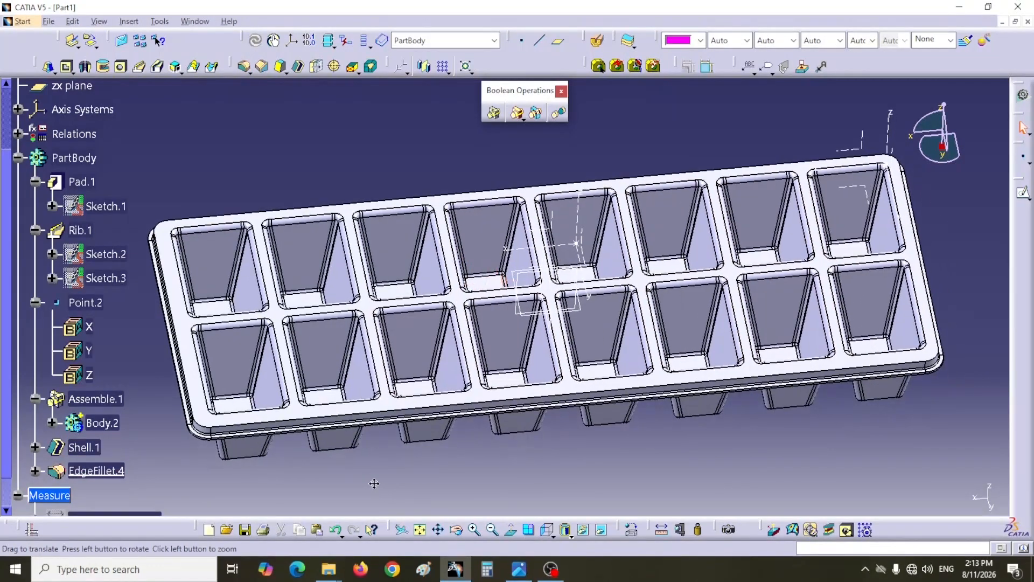
middle_drag(469, 463, 450, 449)
click(547, 529)
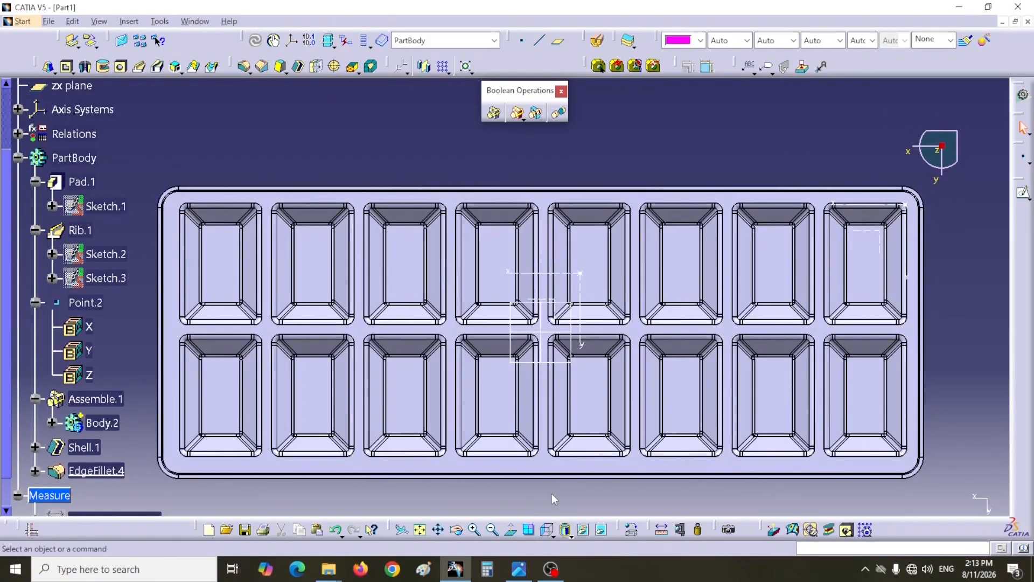
middle_drag(561, 493, 612, 480)
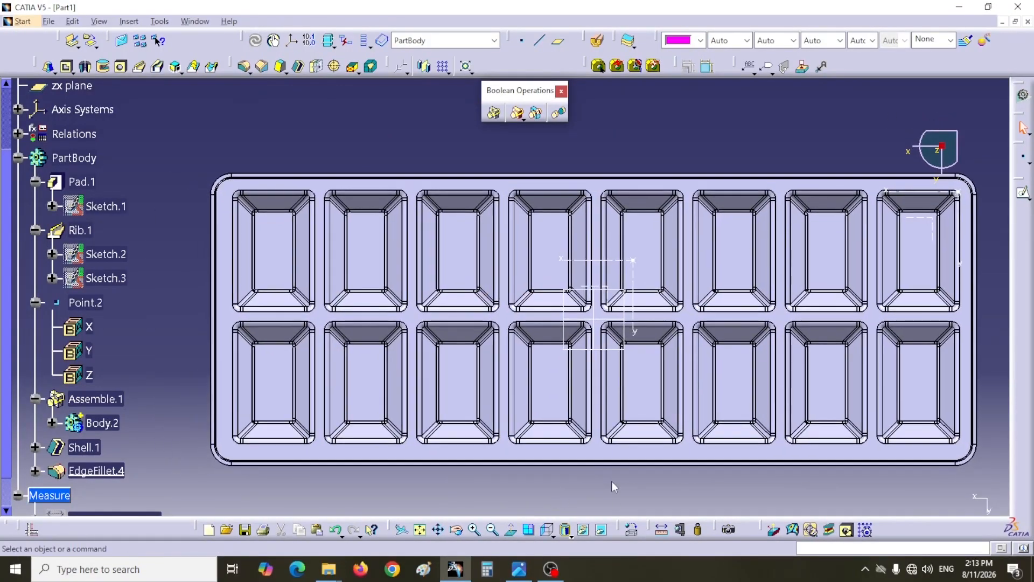
click(519, 569)
drag(619, 398, 701, 117)
drag(576, 452, 618, 114)
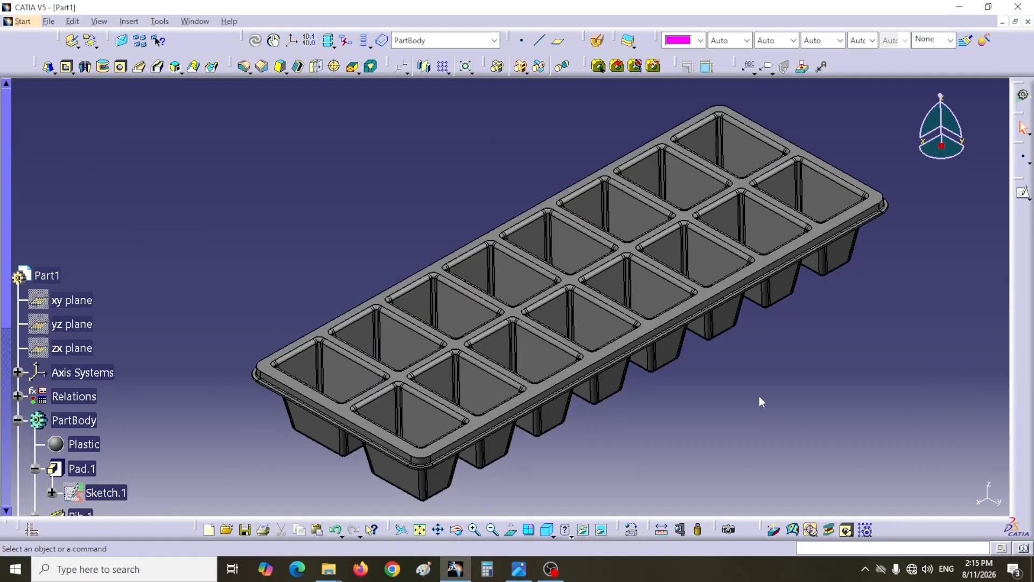
middle_drag(760, 399, 747, 418)
click(694, 400)
scroll(711, 411, up, 1)
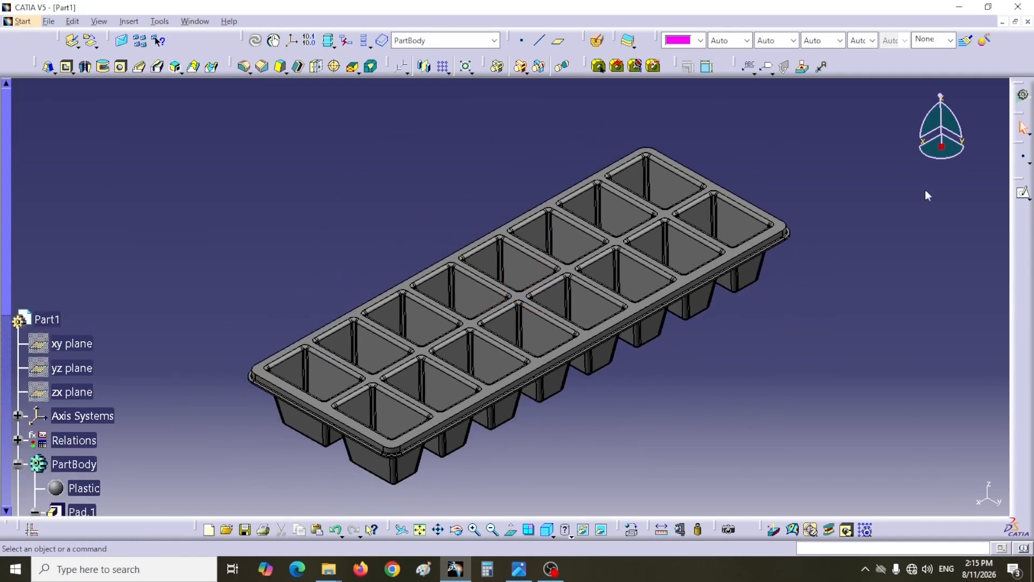